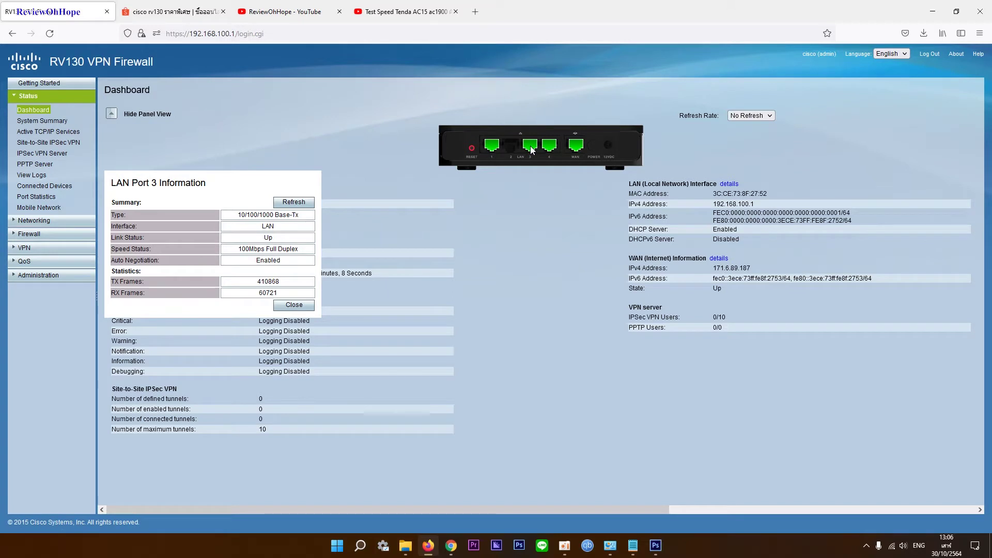
Check the port details for LAN port 4 and the WAN port on the dashboard's router panel
{"action": "left_click", "coordinate": [294, 305]}
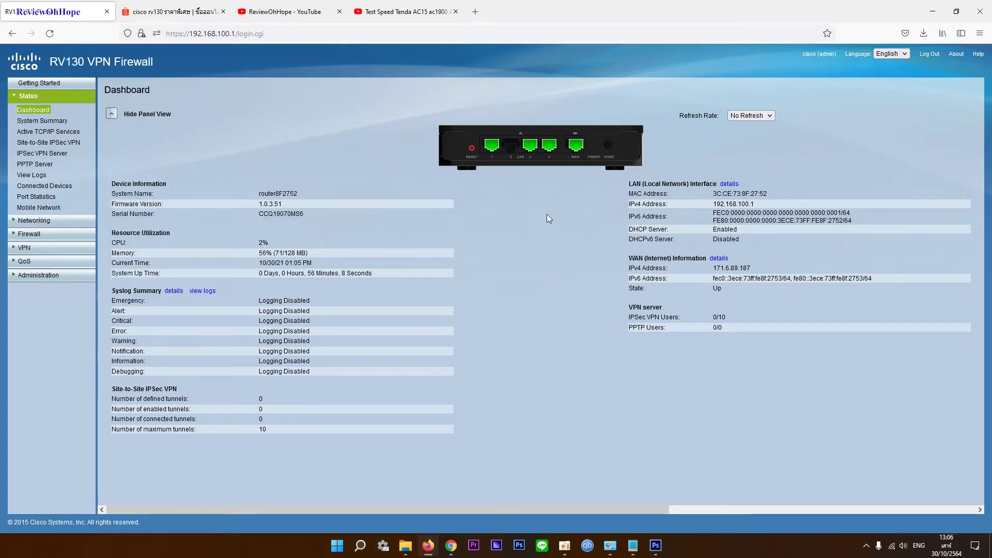
{"action": "left_click", "coordinate": [550, 152]}
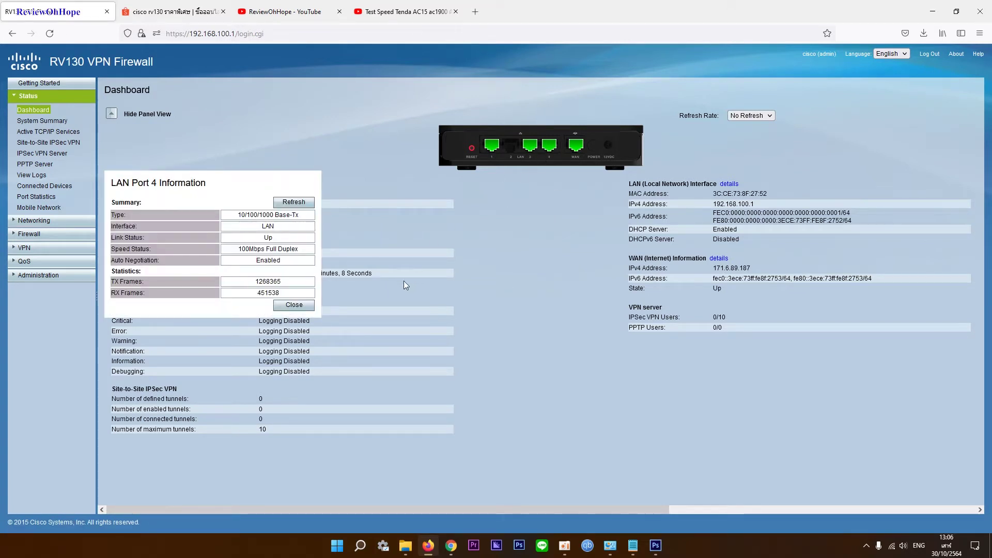
{"action": "left_click", "coordinate": [313, 304]}
{"action": "left_click", "coordinate": [577, 148]}
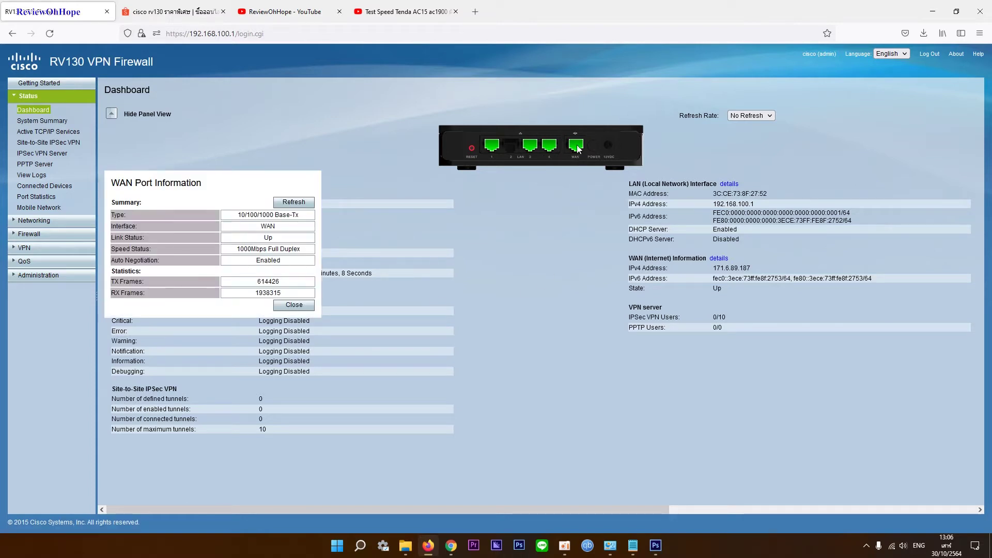
{"action": "left_click", "coordinate": [294, 305]}
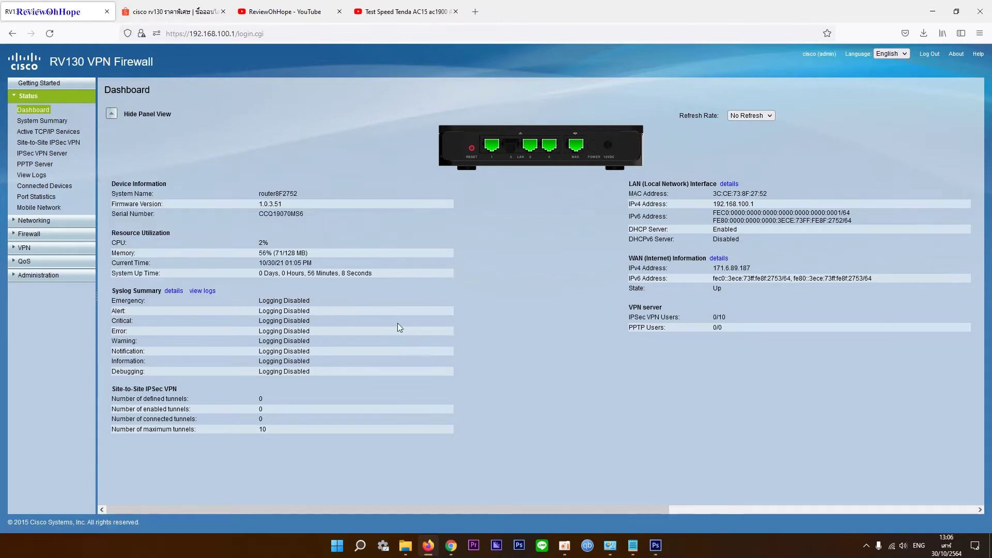
Review the system summary and the IPv4 and IPv6 lists of active TCP/IP services
{"action": "left_click", "coordinate": [57, 121]}
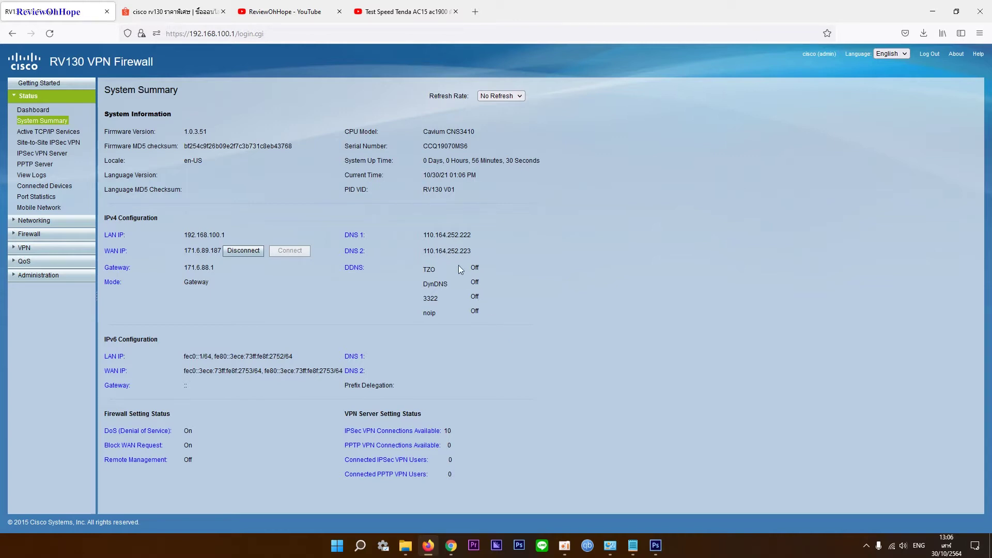
{"action": "left_click", "coordinate": [49, 131]}
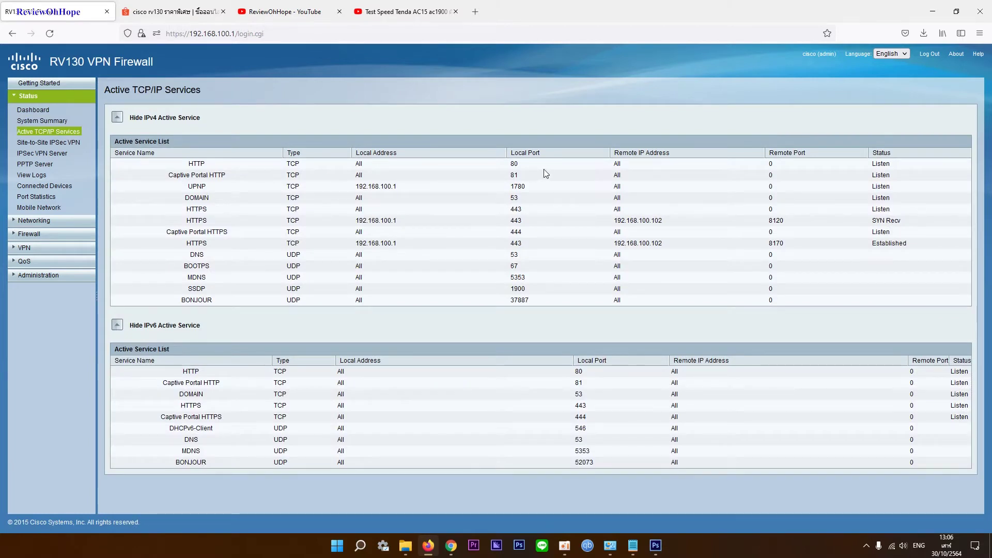
{"action": "left_click", "coordinate": [117, 117]}
{"action": "left_click", "coordinate": [118, 117]}
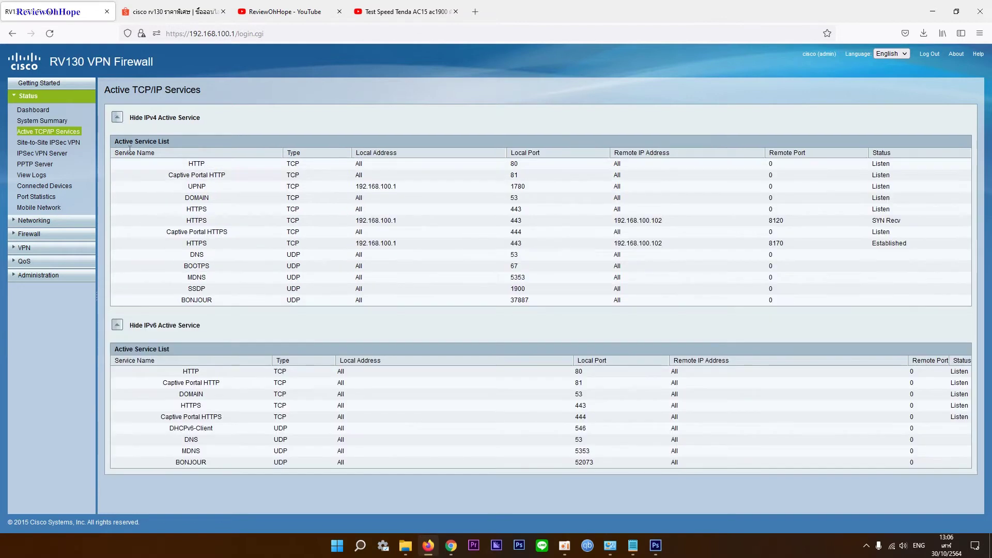
{"action": "left_click", "coordinate": [117, 325]}
{"action": "left_click", "coordinate": [117, 325]}
Review the status of the site-to-site IPSec VPN, the IPSec VPN server and the PPTP server
{"action": "left_click", "coordinate": [42, 142]}
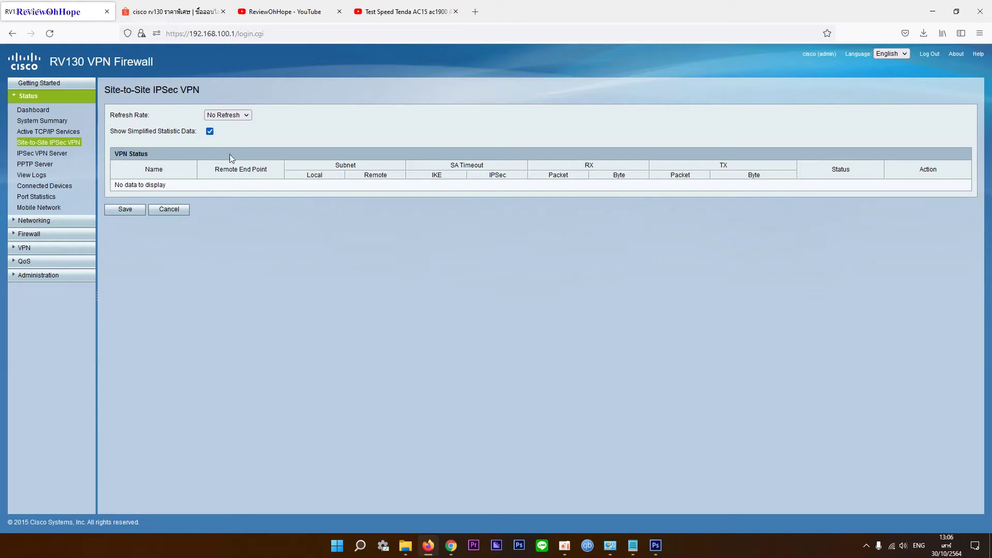
{"action": "left_click", "coordinate": [211, 132]}
{"action": "left_click", "coordinate": [225, 114]}
{"action": "left_click", "coordinate": [225, 113]}
{"action": "left_click", "coordinate": [50, 154]}
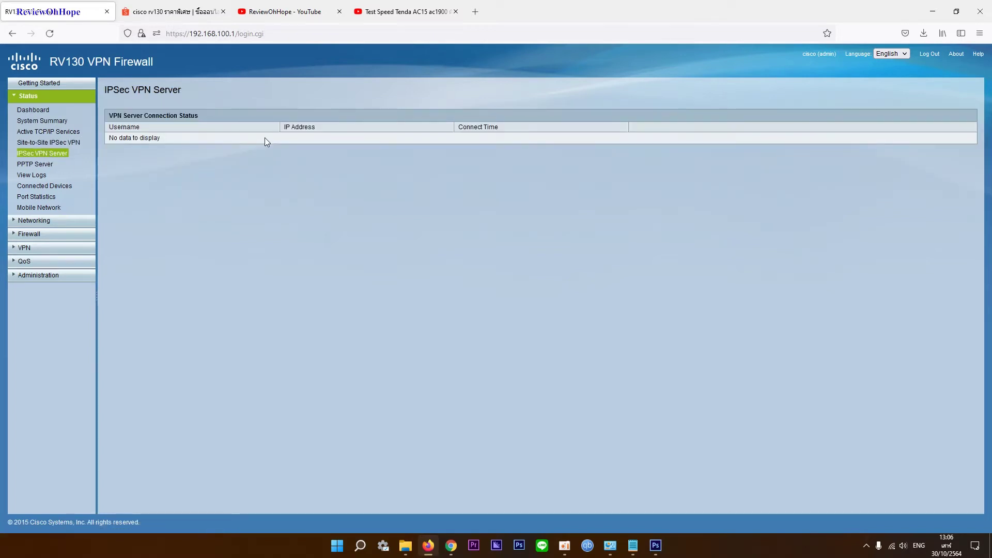
{"action": "left_click", "coordinate": [37, 168]}
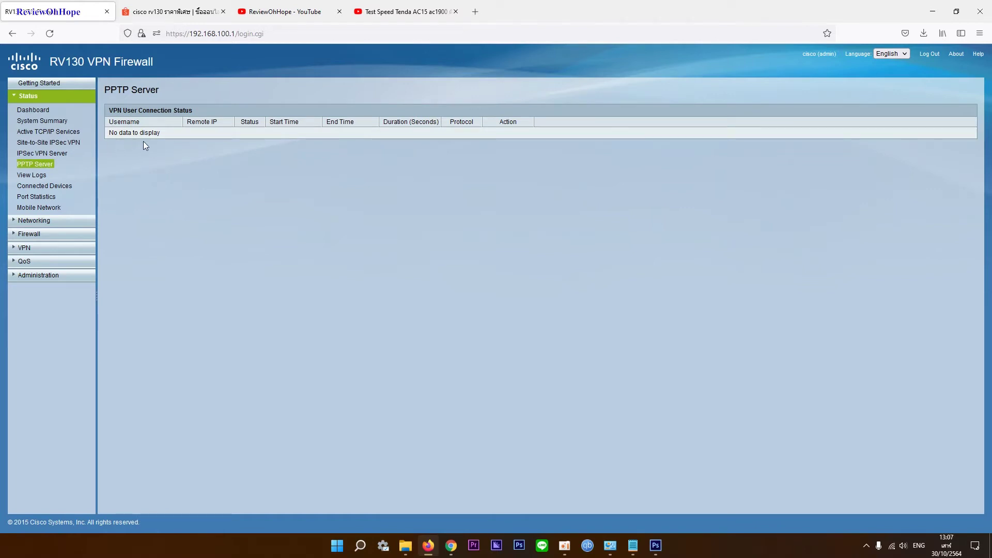
Review the system log table and the names of the devices connected to the router
{"action": "left_click", "coordinate": [35, 176]}
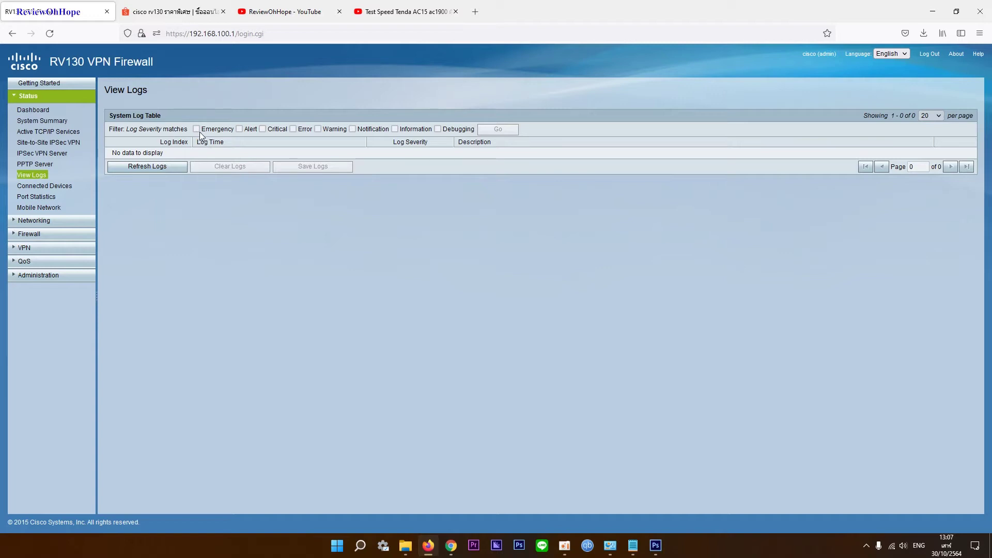
{"action": "left_click", "coordinate": [42, 186]}
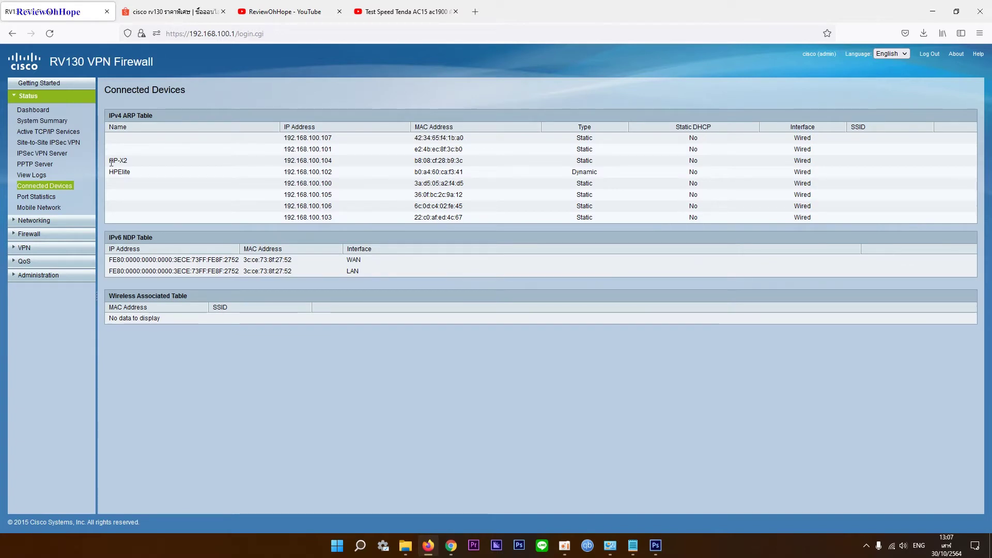
{"action": "mouse_move", "coordinate": [111, 162]}
{"action": "left_mouse_down"}
{"action": "mouse_move", "coordinate": [135, 164]}
{"action": "mouse_move", "coordinate": [118, 172]}
{"action": "left_mouse_up"}
Examine the port statistics with their display options and the mobile network status
{"action": "left_click", "coordinate": [43, 198]}
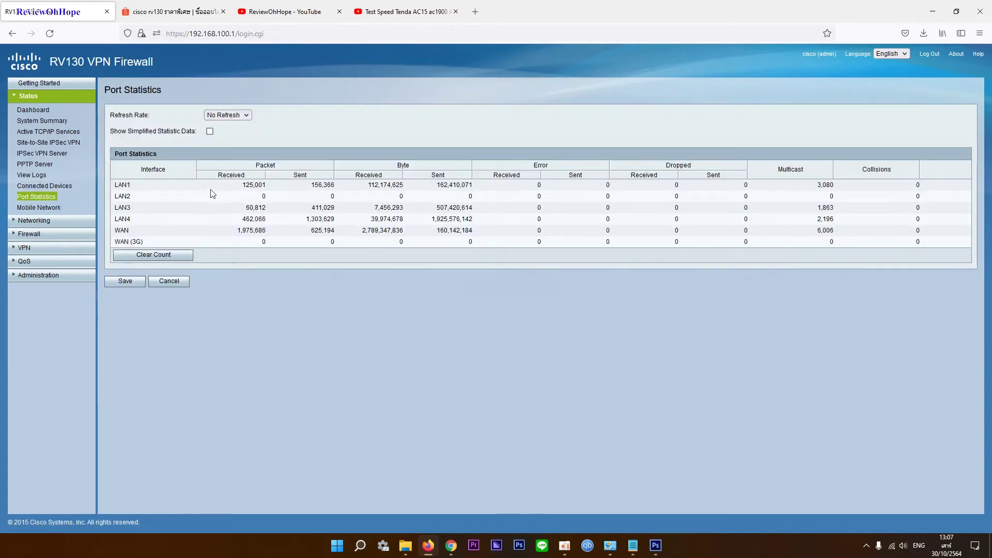
{"action": "left_click", "coordinate": [244, 118]}
{"action": "left_click", "coordinate": [211, 132]}
{"action": "left_click", "coordinate": [209, 132]}
{"action": "left_click", "coordinate": [39, 207]}
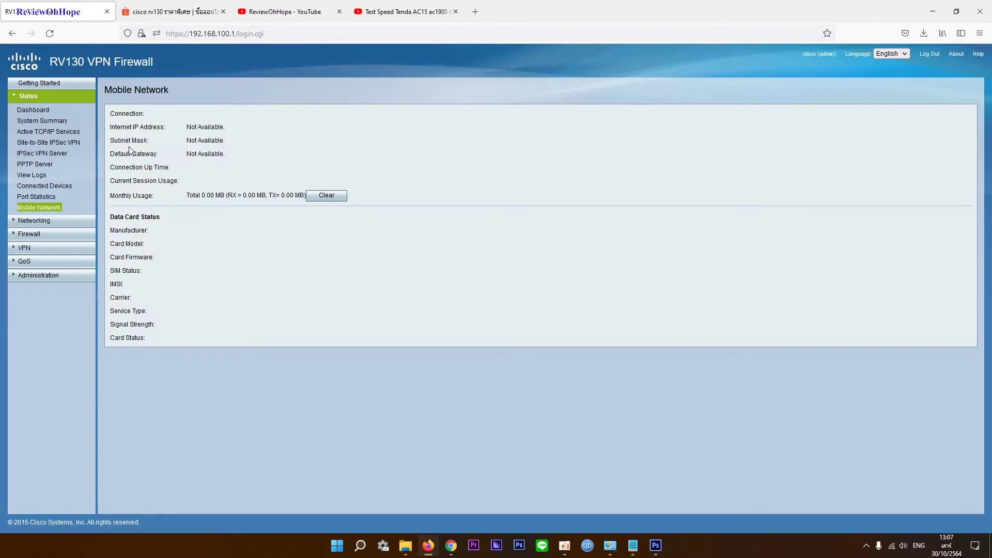
Examine the internet connection types and PPPoE profile choices in the WAN configuration
{"action": "left_click", "coordinate": [62, 221]}
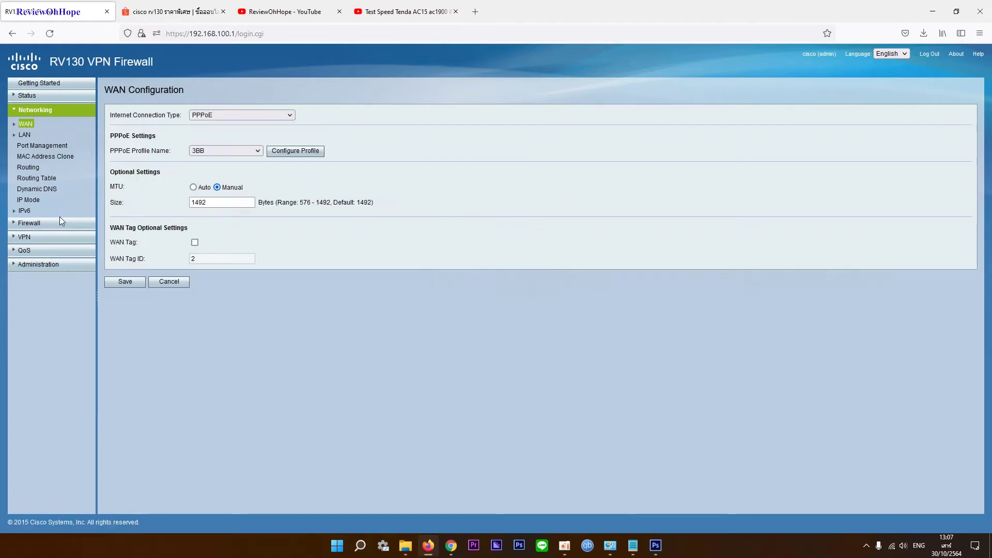
{"action": "left_click", "coordinate": [246, 114]}
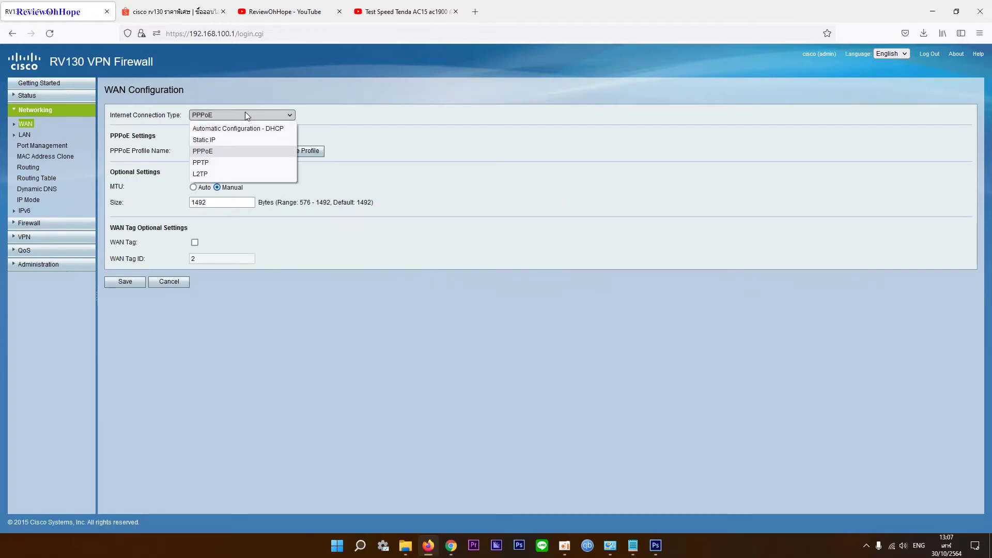
{"action": "left_click", "coordinate": [245, 113]}
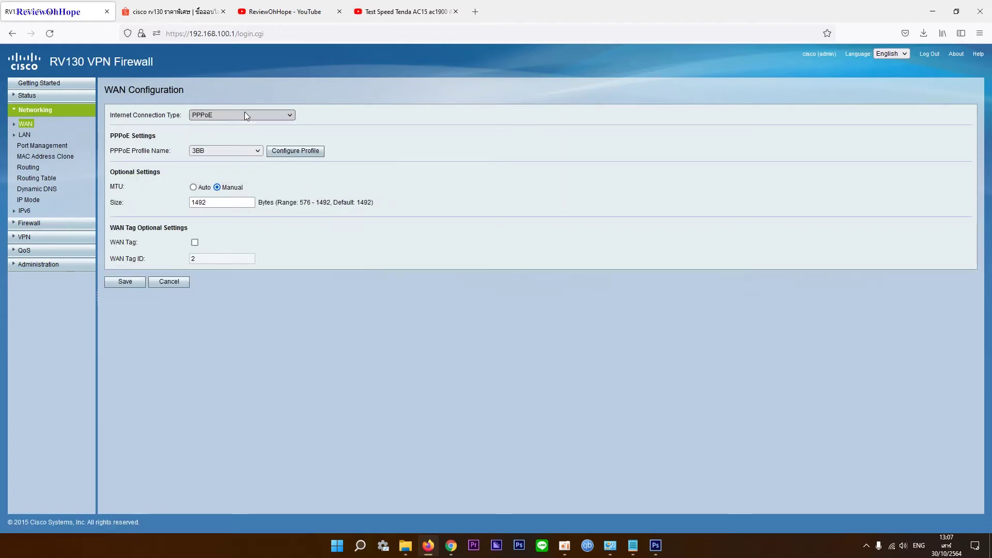
{"action": "left_click", "coordinate": [228, 147]}
{"action": "left_click", "coordinate": [228, 148]}
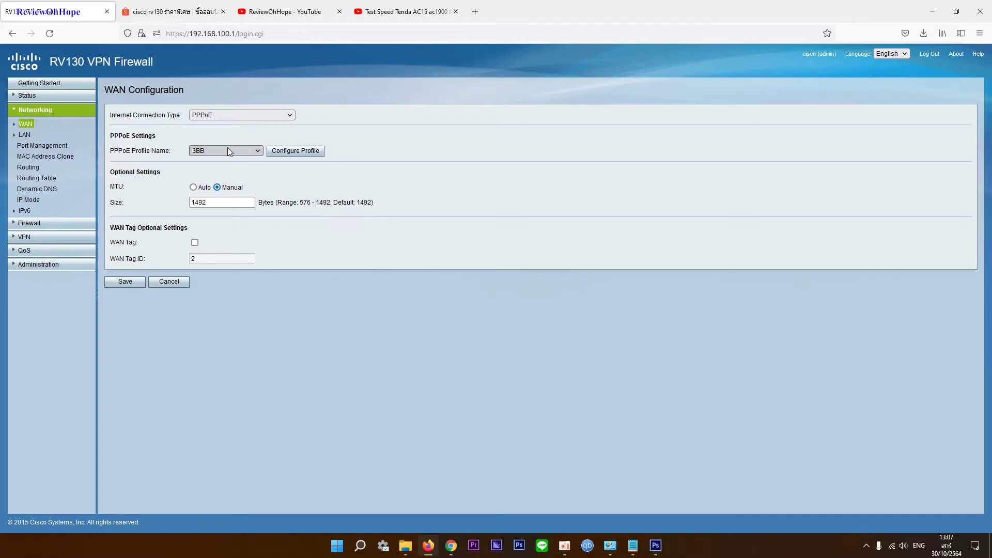
View the PPPoE profile table linked from the WAN configuration and return to the WAN configuration
{"action": "left_click", "coordinate": [303, 152]}
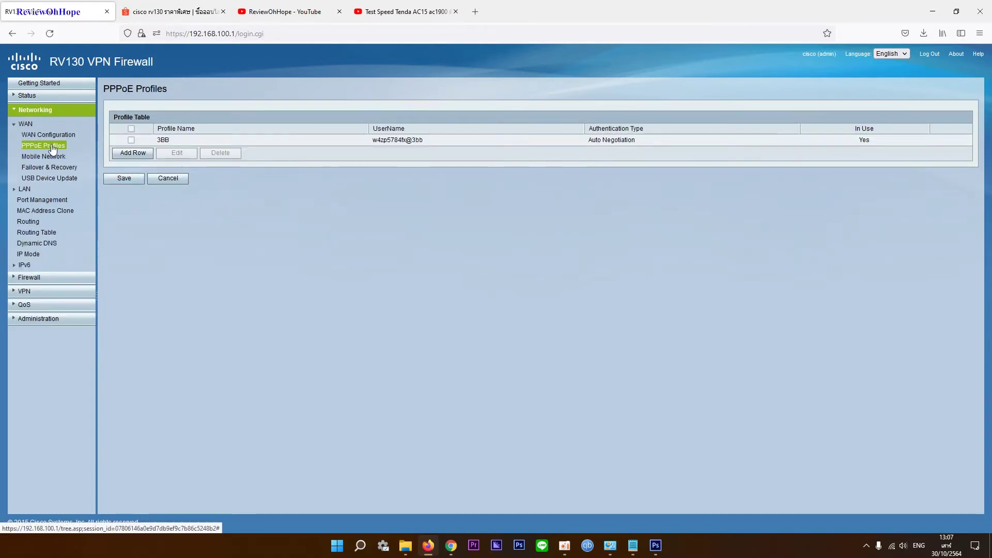
{"action": "left_click", "coordinate": [34, 135]}
{"action": "left_click", "coordinate": [13, 125]}
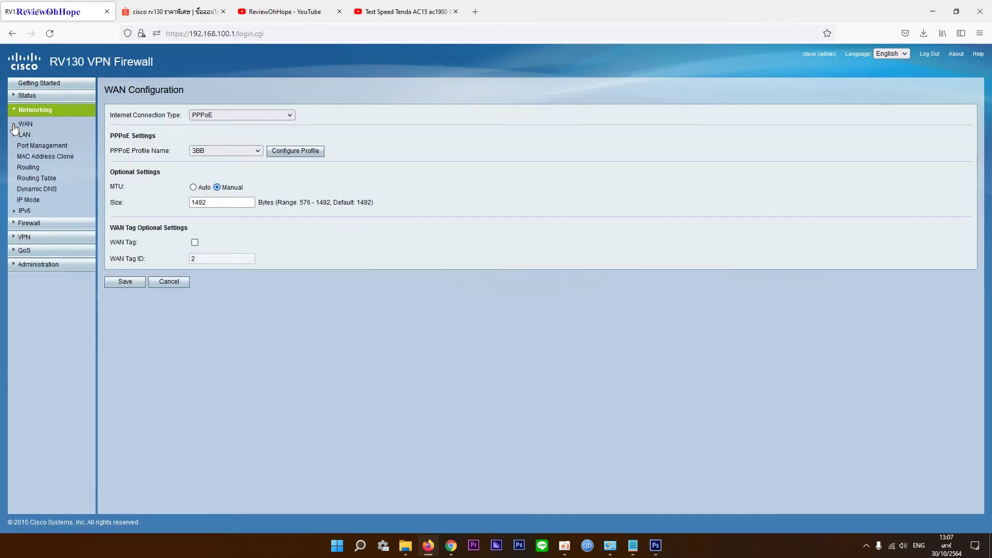
{"action": "left_click", "coordinate": [15, 125]}
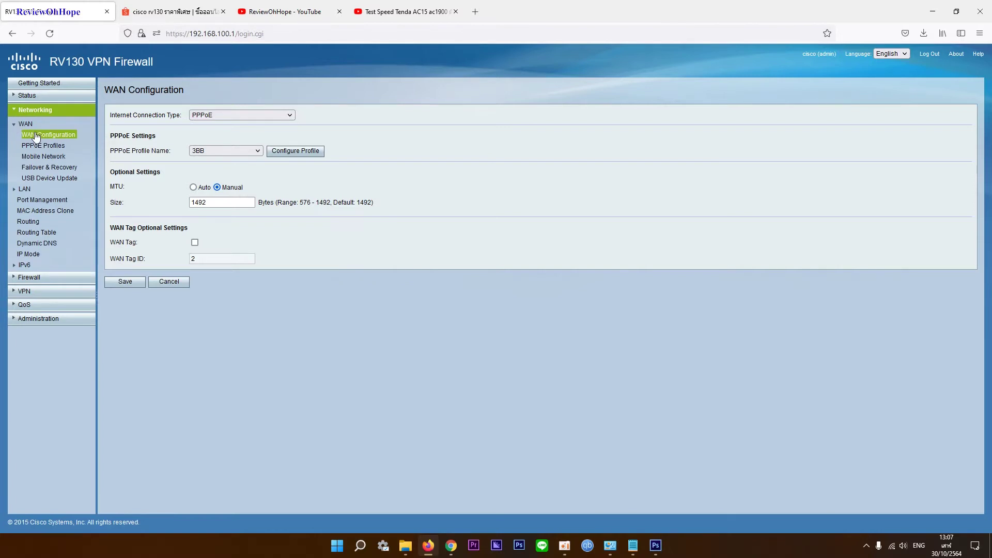
{"action": "left_click", "coordinate": [31, 124]}
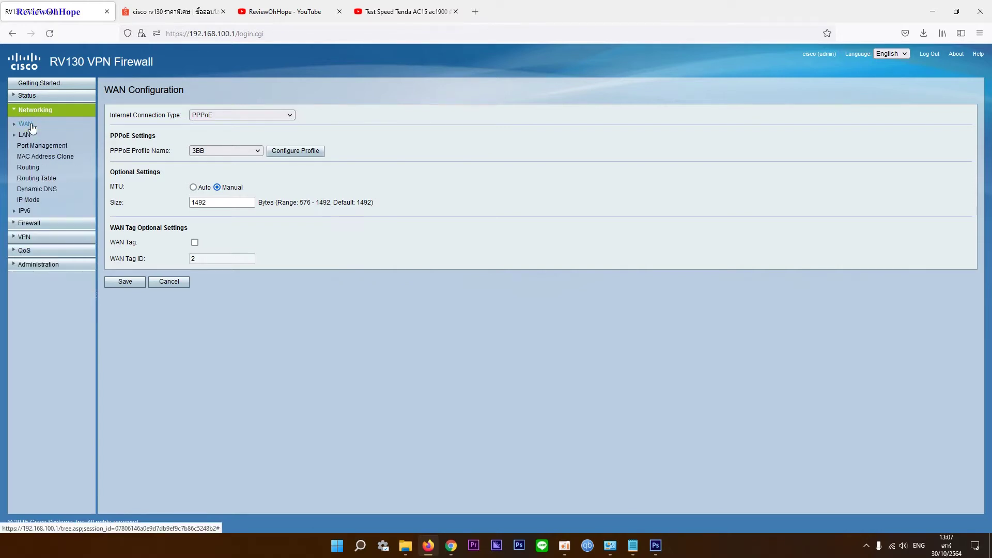
{"action": "left_click", "coordinate": [31, 126]}
Inspect the DNS server source options in a blank PPPoE profile form and go back without saving
{"action": "left_click", "coordinate": [40, 148]}
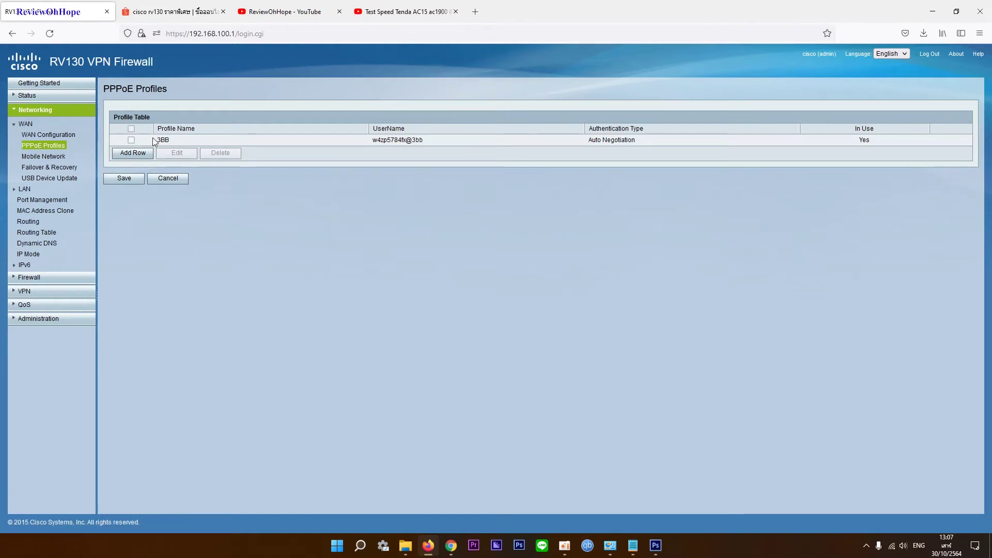
{"action": "left_click", "coordinate": [137, 153]}
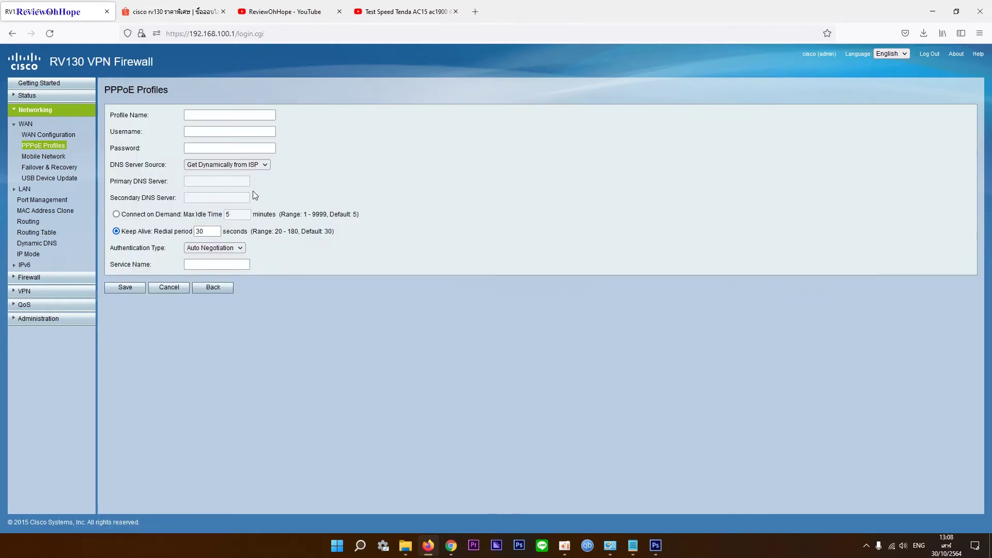
{"action": "left_click", "coordinate": [259, 165]}
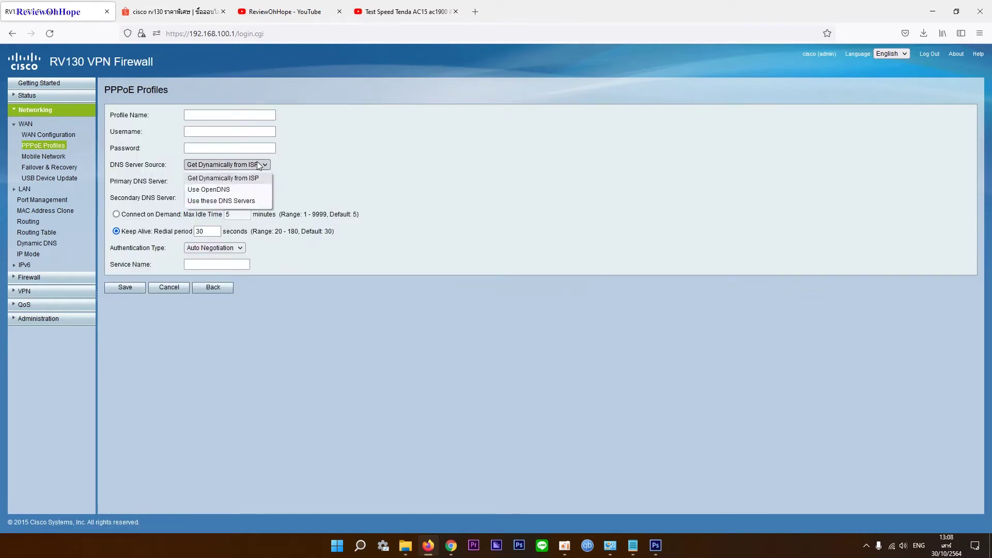
{"action": "left_click", "coordinate": [259, 165]}
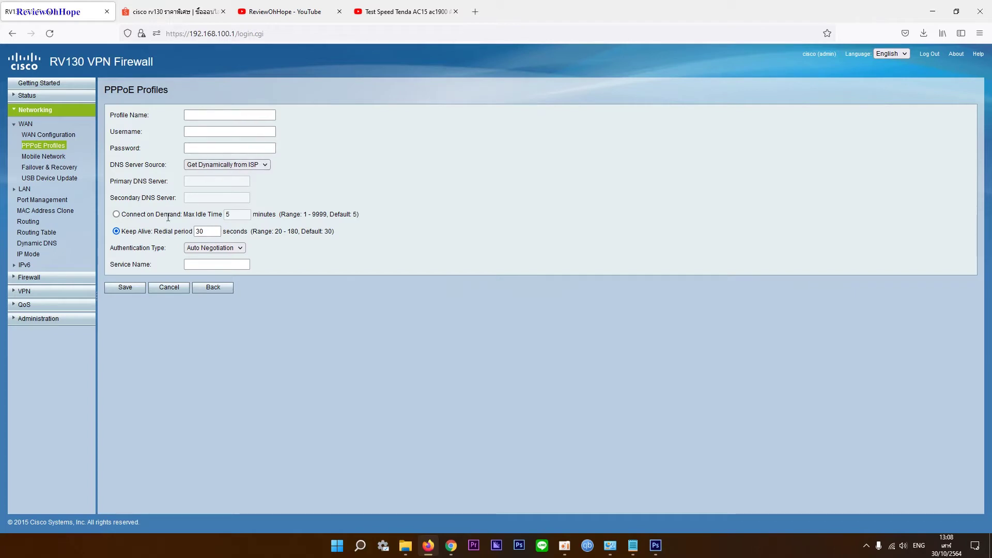
{"action": "left_click", "coordinate": [211, 287]}
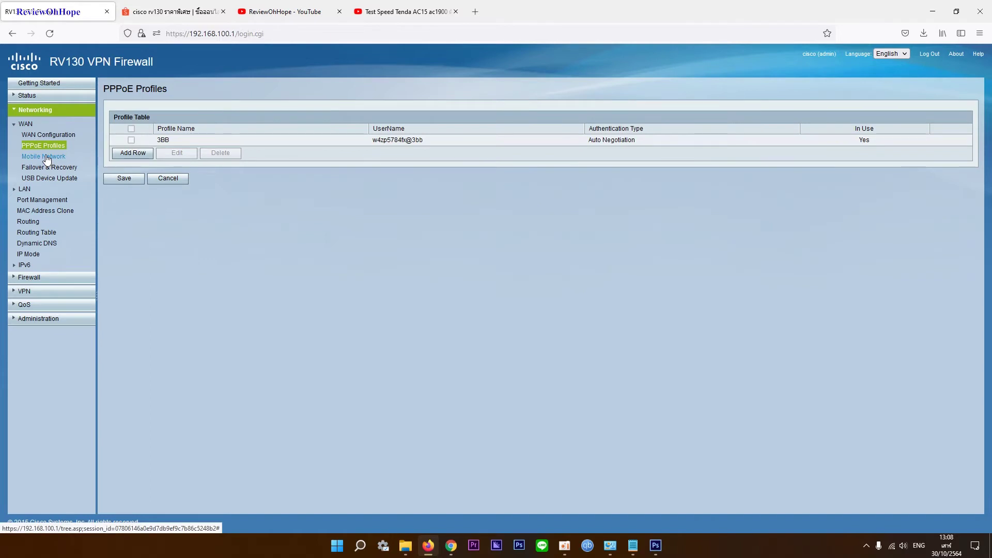
Review the WAN settings for mobile network, failover and recovery, and USB device update
{"action": "left_click", "coordinate": [47, 157]}
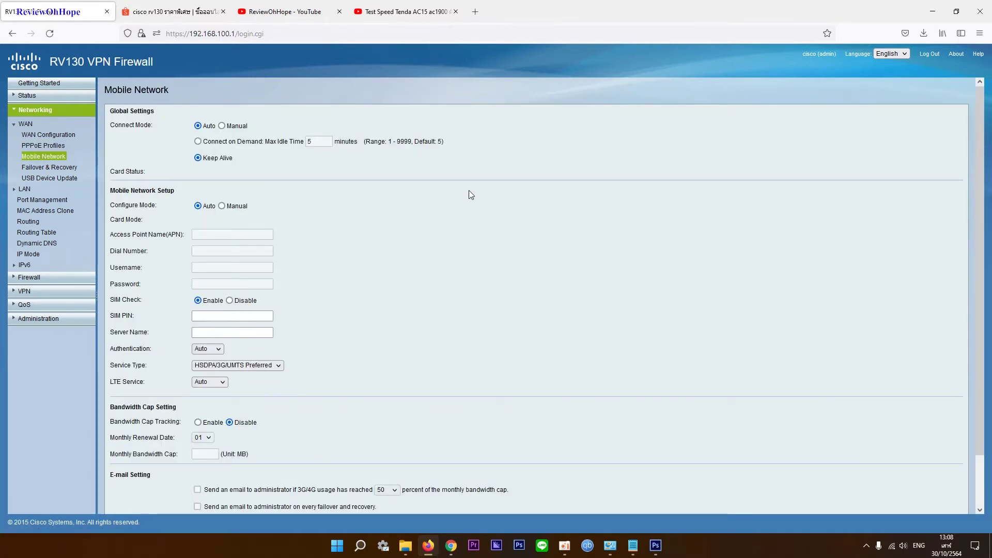
{"action": "scroll", "coordinate": [461, 190], "scroll_direction": "down", "scroll_amount": 2}
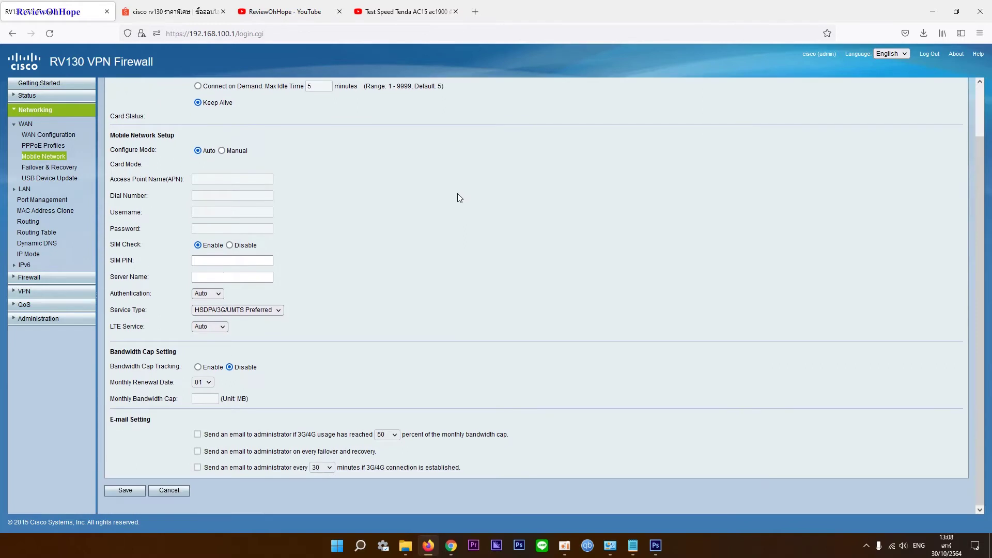
{"action": "scroll", "coordinate": [454, 195], "scroll_direction": "up", "scroll_amount": 2}
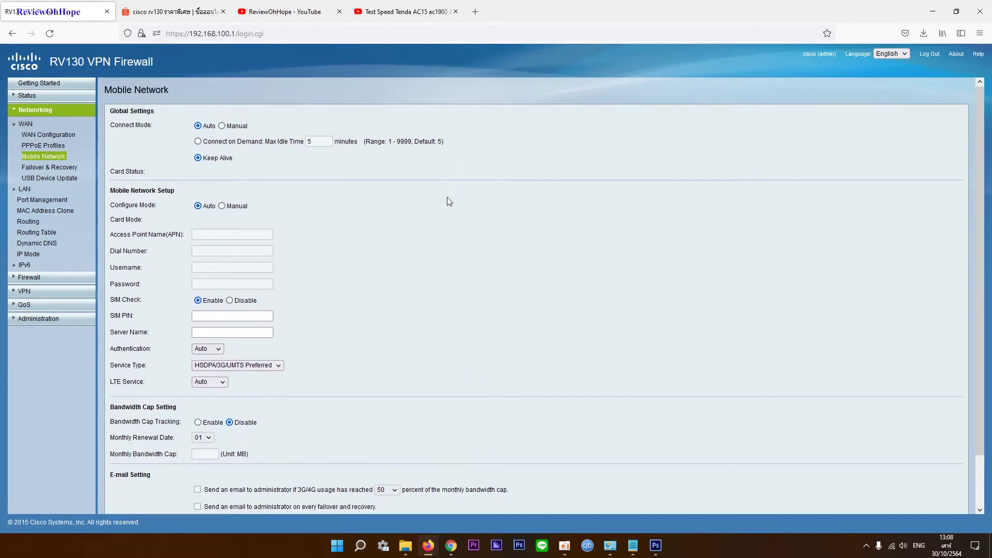
{"action": "scroll", "coordinate": [447, 197], "scroll_direction": "down", "scroll_amount": 2}
{"action": "left_click", "coordinate": [73, 169]}
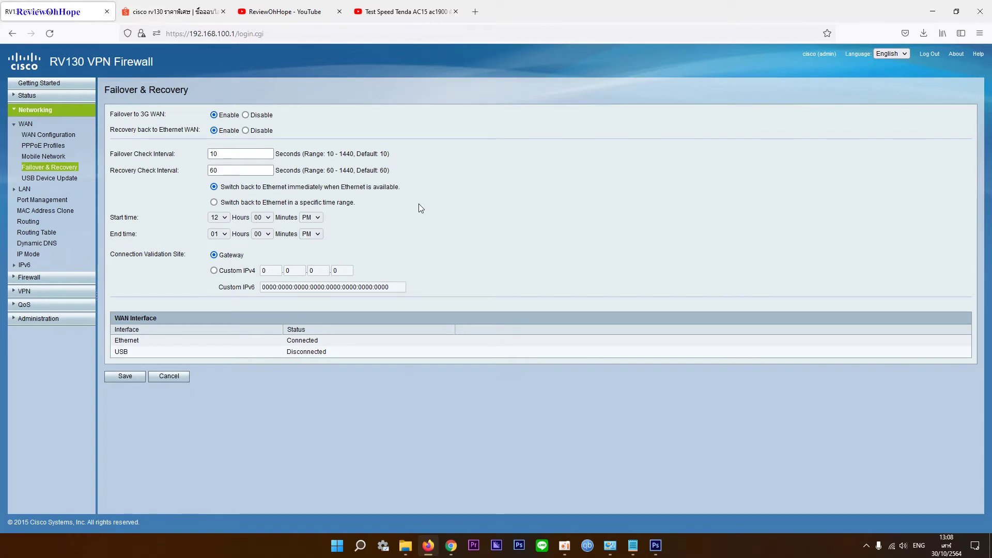
{"action": "left_click", "coordinate": [65, 178]}
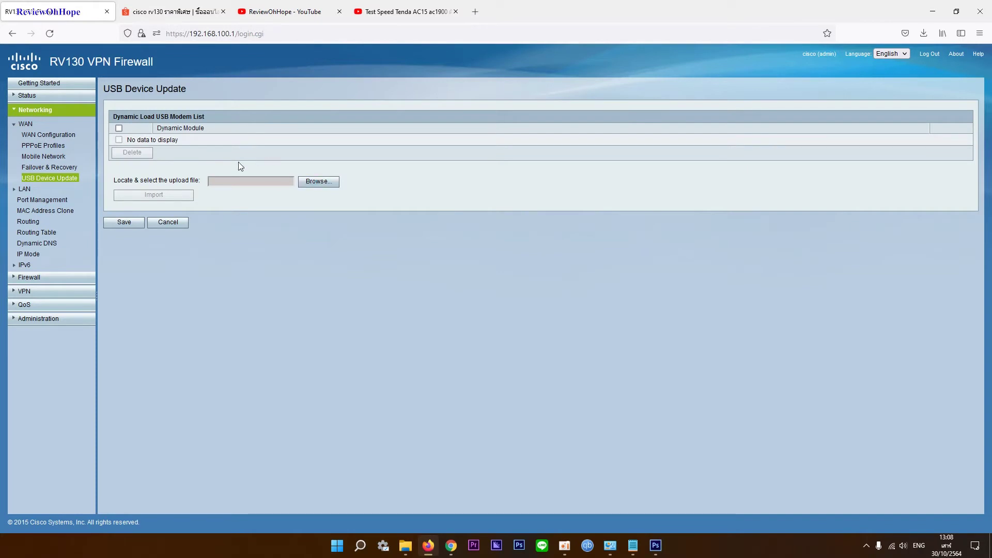
Review the LAN configuration and inspect the port tagging options in a blank new row of the VLAN membership table
{"action": "left_click", "coordinate": [24, 189]}
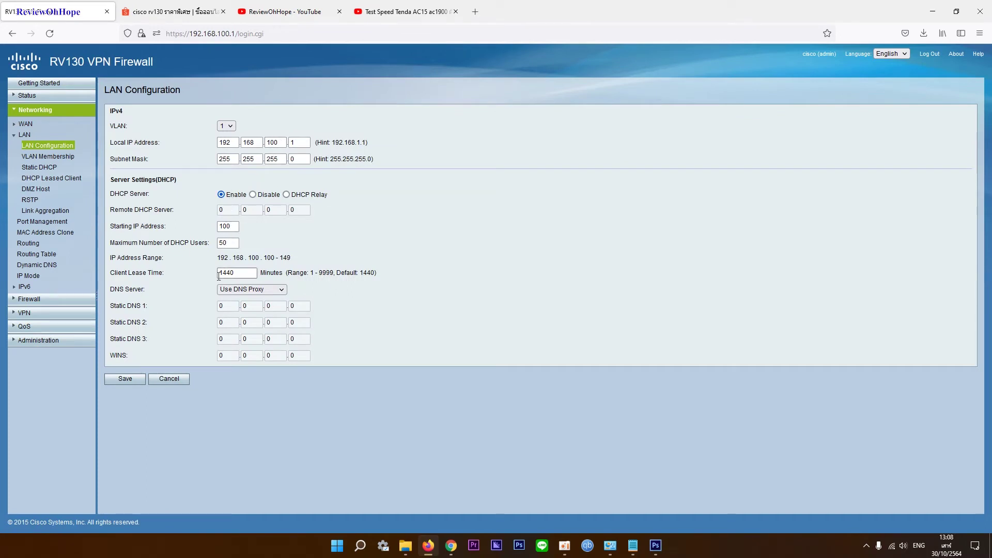
{"action": "left_click", "coordinate": [36, 157]}
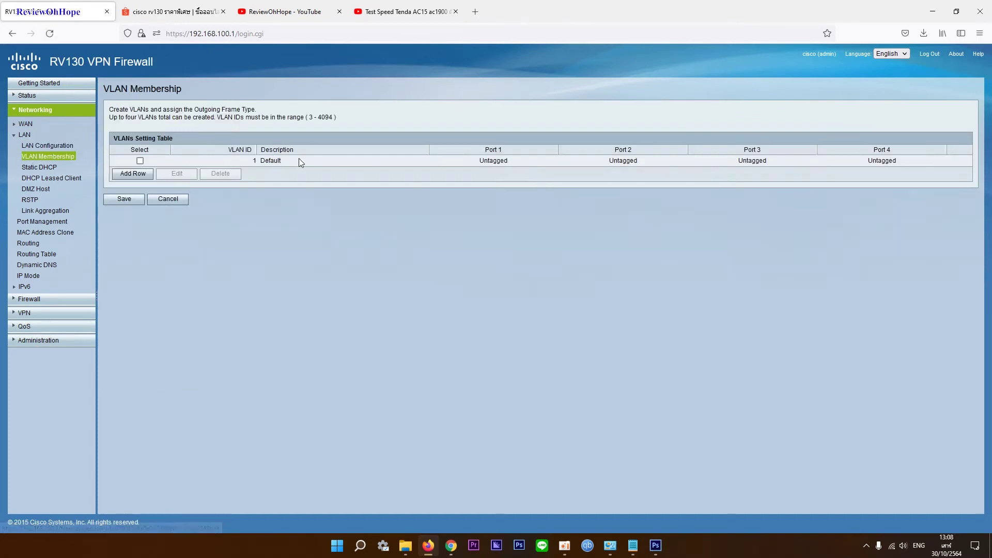
{"action": "left_click", "coordinate": [135, 175]}
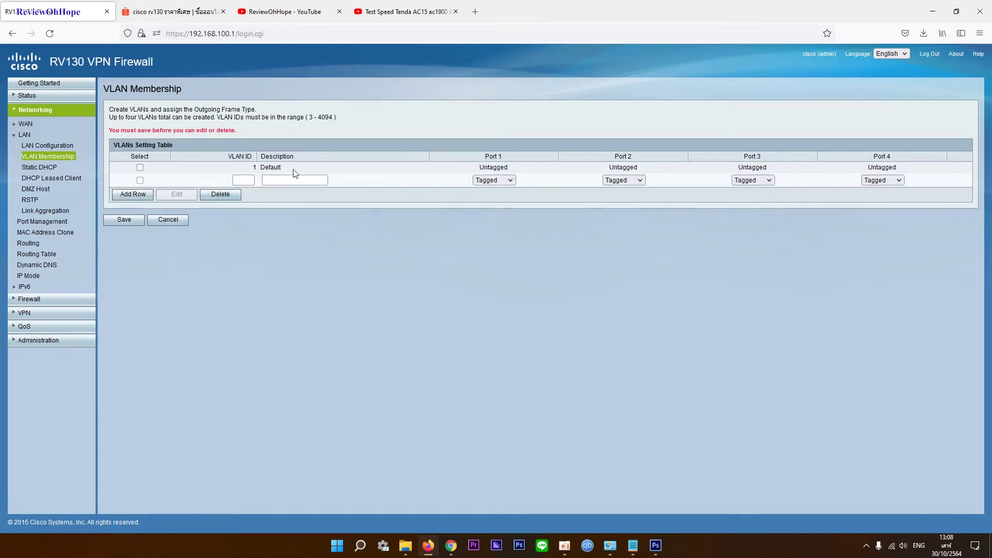
{"action": "left_click", "coordinate": [509, 180]}
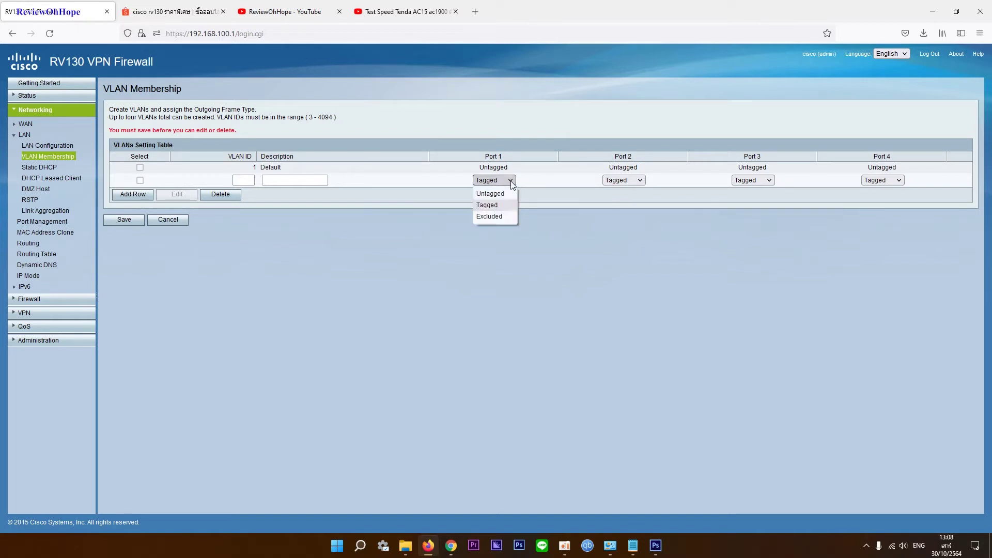
{"action": "left_click", "coordinate": [510, 181]}
{"action": "left_click", "coordinate": [623, 181]}
{"action": "left_click", "coordinate": [624, 182]}
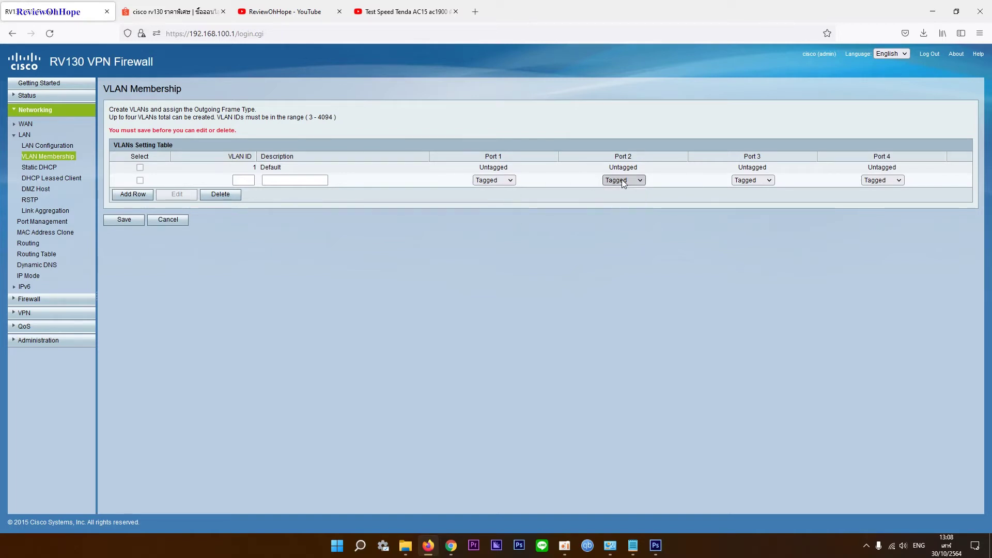
{"action": "left_click", "coordinate": [873, 181]}
{"action": "left_click", "coordinate": [873, 184]}
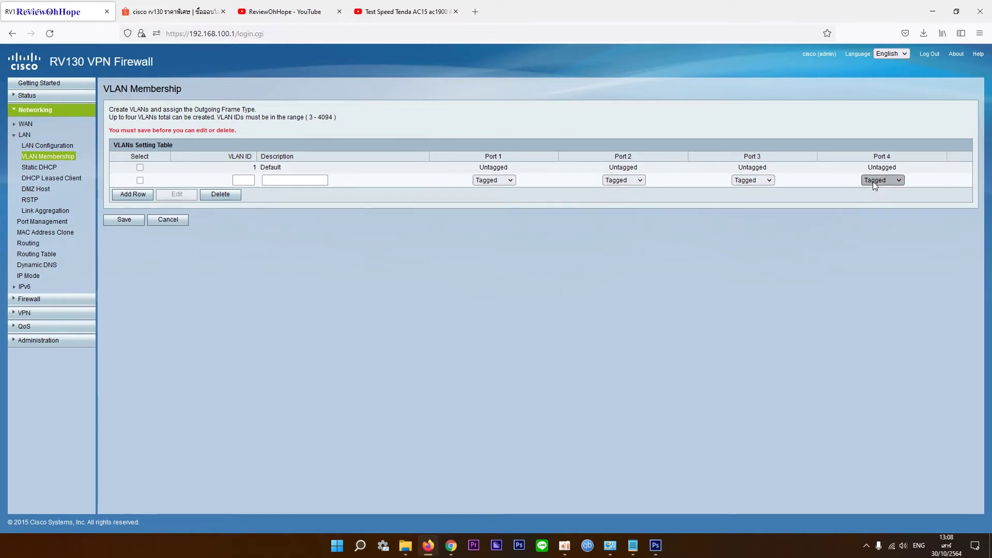
Discard the unsaved VLAN row by leaving for Port Management, and return to the VLAN membership table
{"action": "left_click", "coordinate": [175, 220]}
{"action": "left_click", "coordinate": [509, 309]}
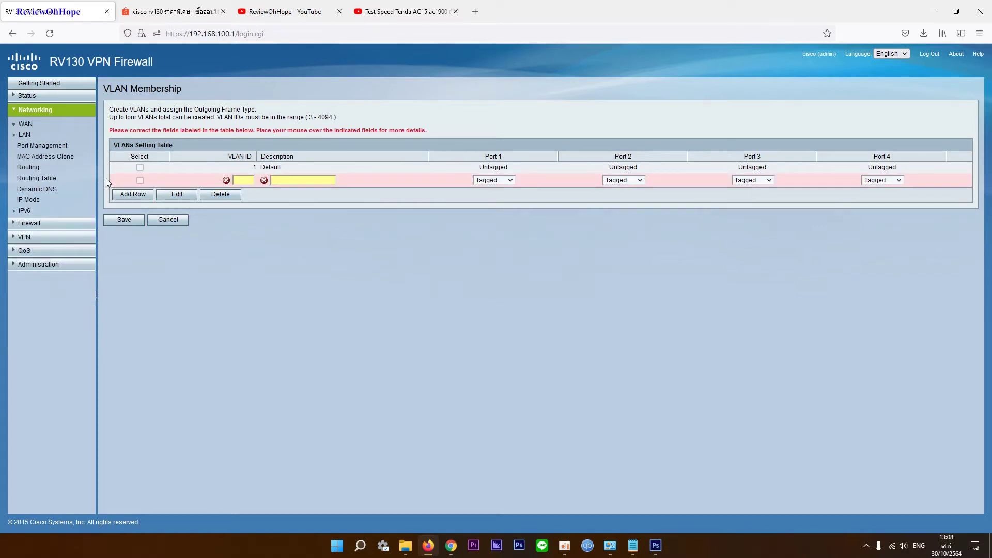
{"action": "left_click", "coordinate": [31, 144]}
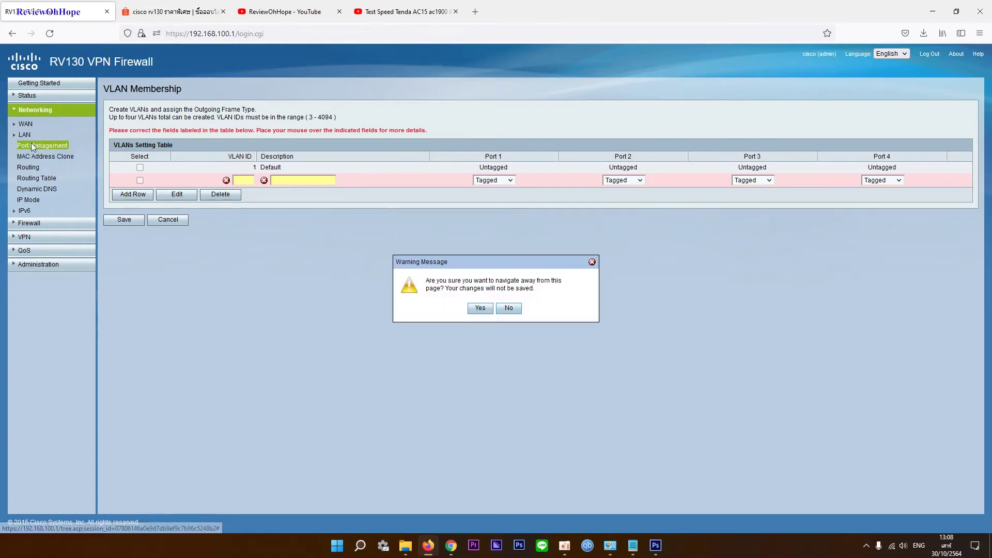
{"action": "left_click", "coordinate": [480, 309]}
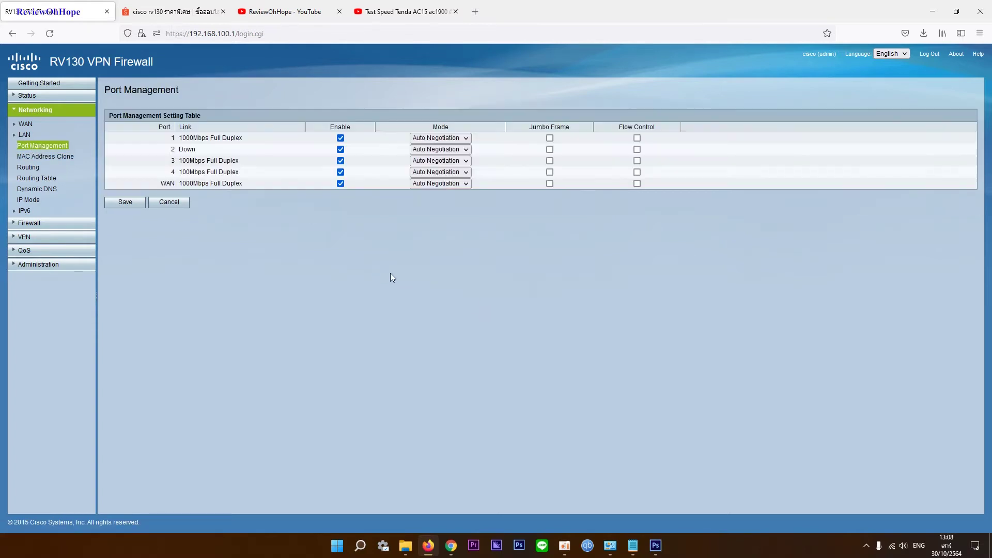
{"action": "left_click", "coordinate": [24, 135]}
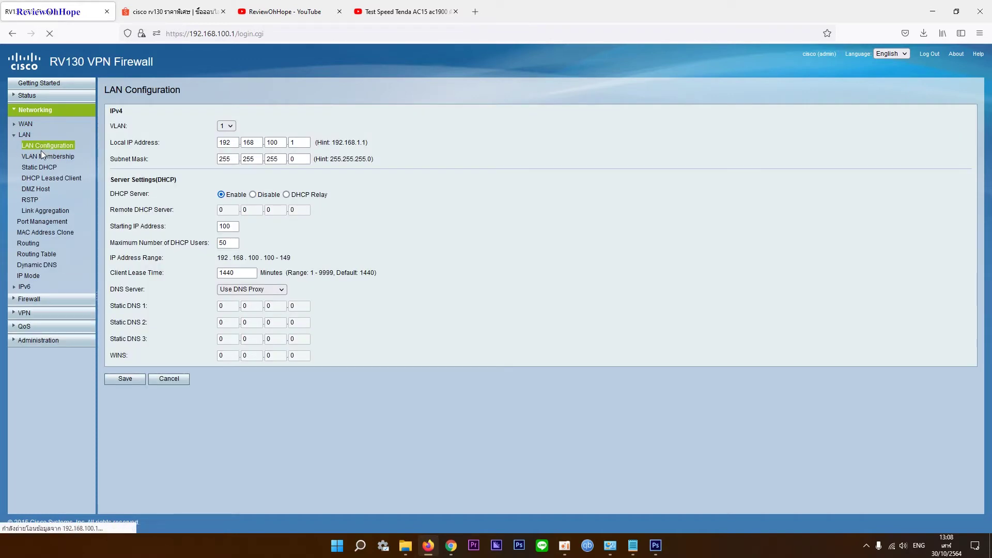
{"action": "left_click", "coordinate": [46, 157]}
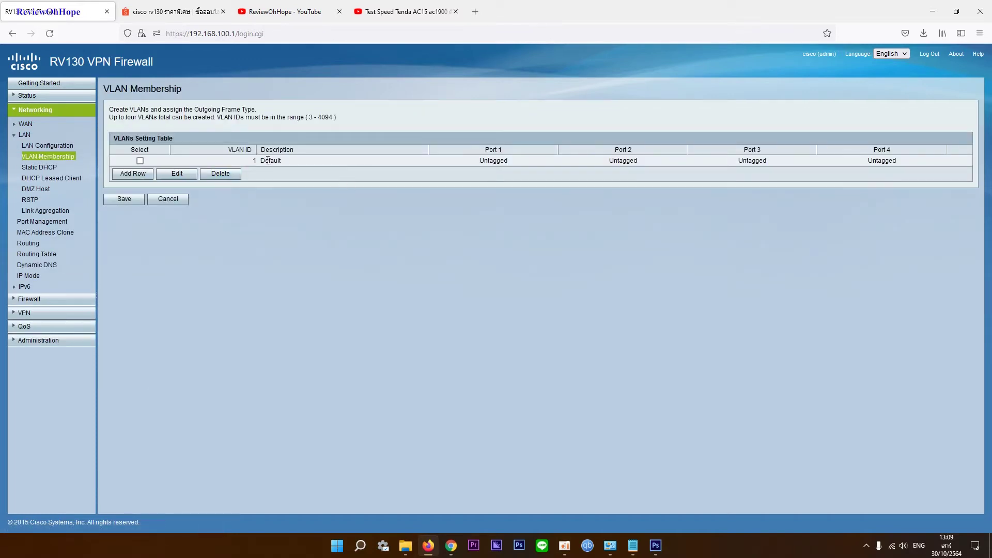
Inspect the fields of a blank static DHCP client row and discard it without saving
{"action": "left_click", "coordinate": [41, 168]}
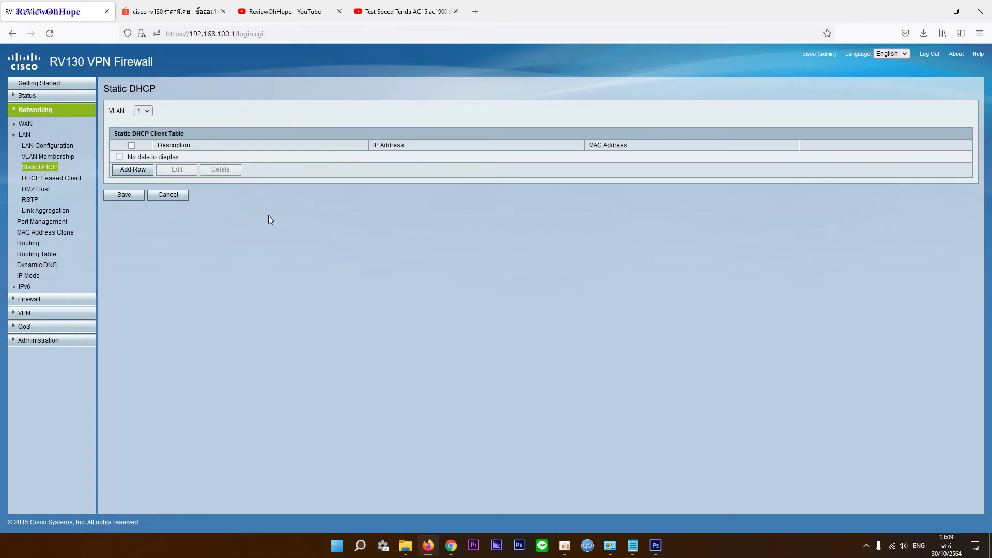
{"action": "left_click", "coordinate": [133, 169]}
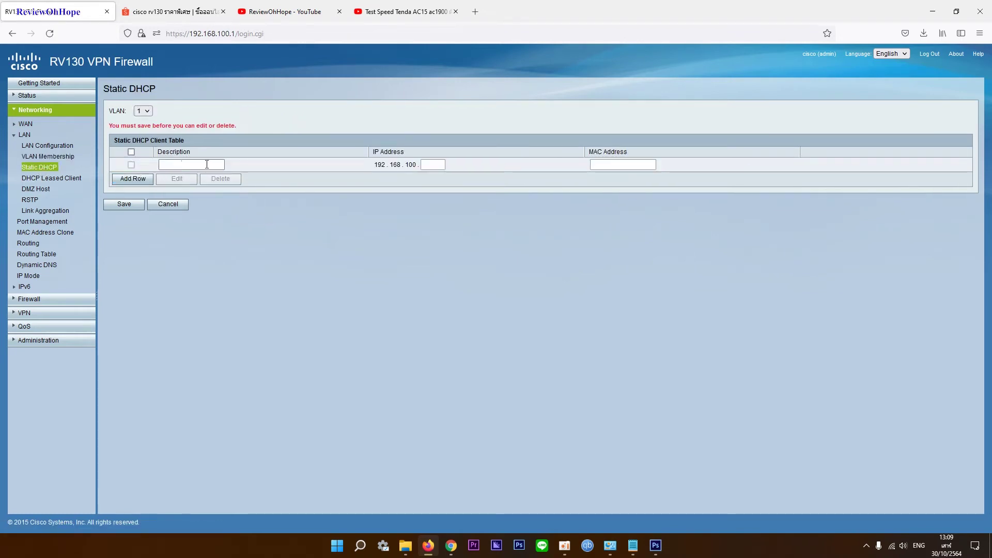
{"action": "left_click", "coordinate": [172, 205]}
{"action": "left_click", "coordinate": [474, 311]}
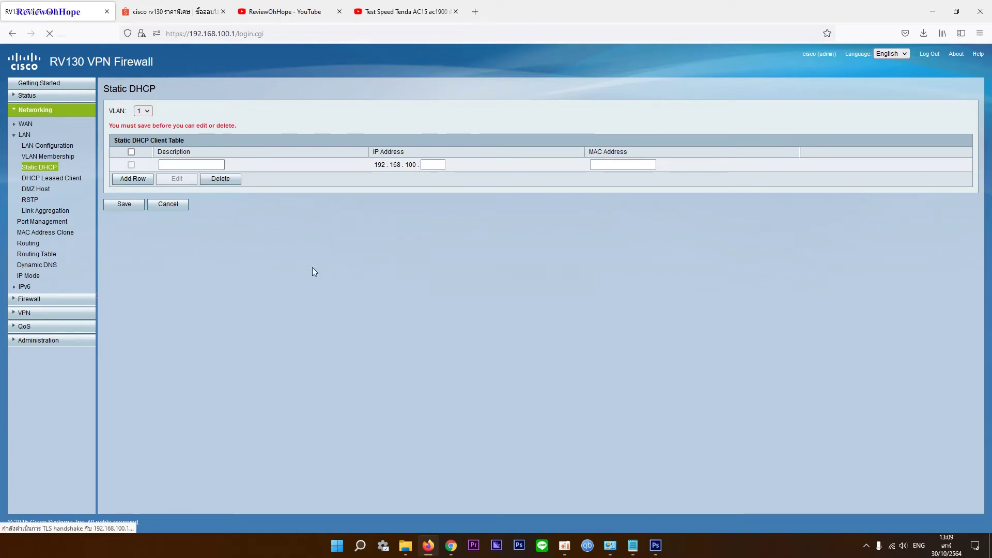
Review the LAN pages for DHCP leased clients, DMZ host, RSTP and link aggregation
{"action": "left_click", "coordinate": [55, 179]}
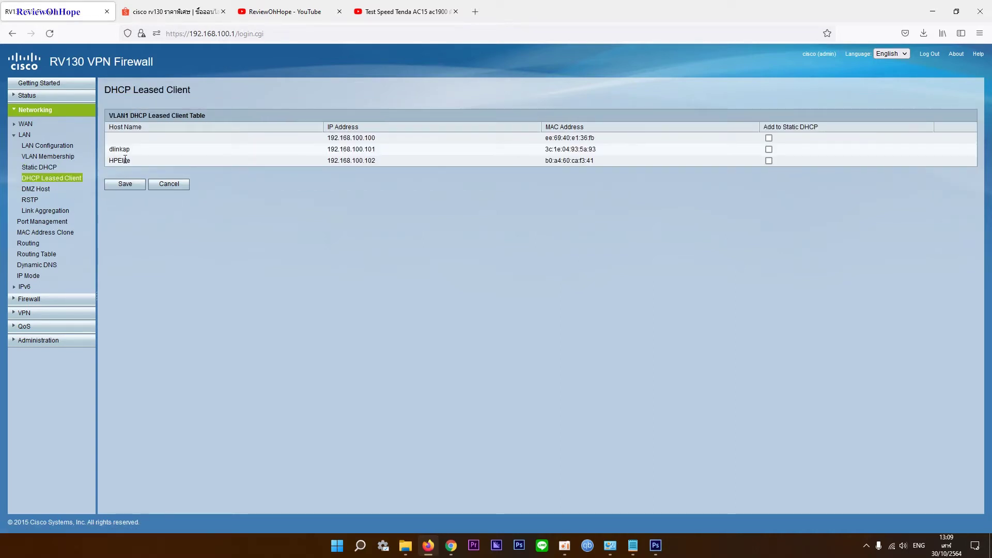
{"action": "left_click", "coordinate": [37, 189]}
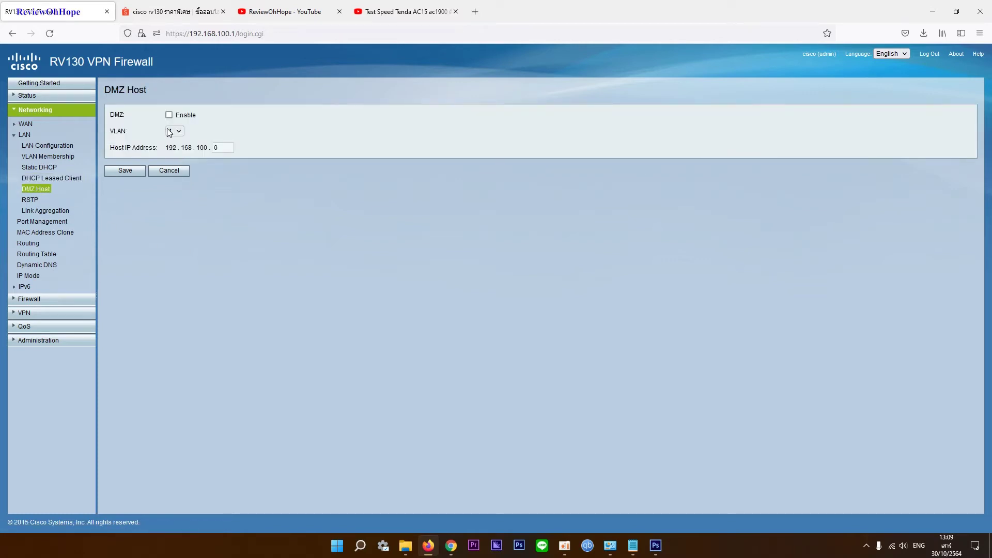
{"action": "left_click", "coordinate": [31, 202]}
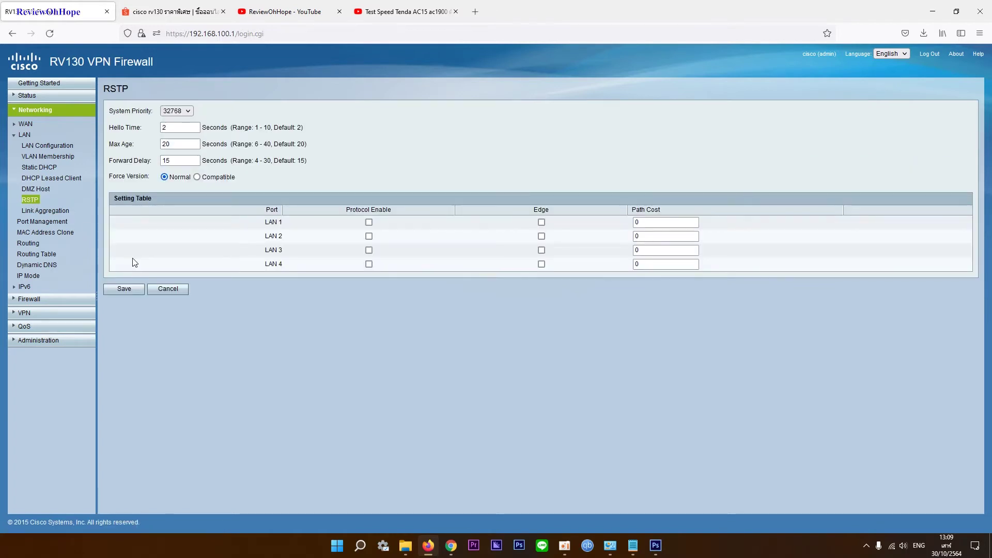
{"action": "left_click", "coordinate": [52, 212]}
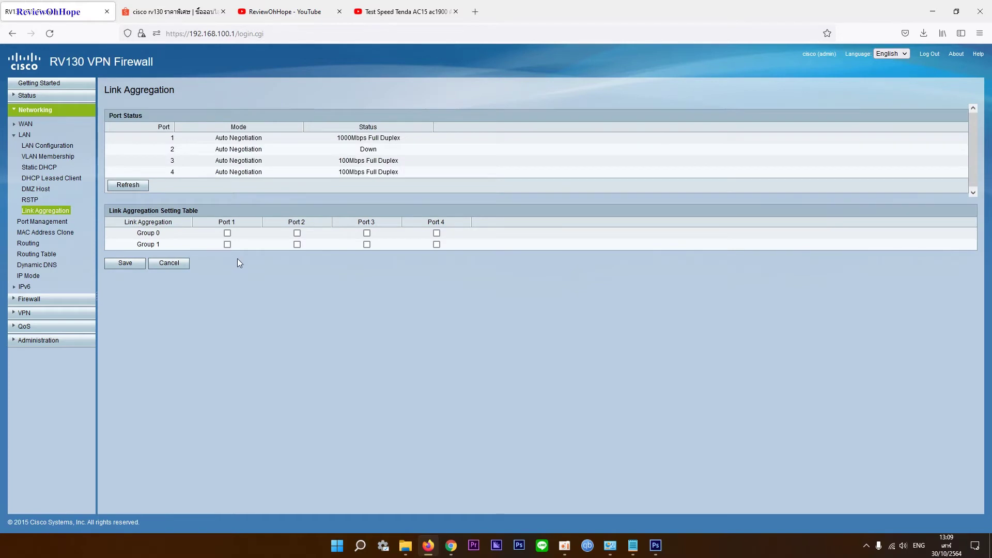
Examine the speed and duplex mode choices for port 1 in the port management settings
{"action": "left_click", "coordinate": [43, 222]}
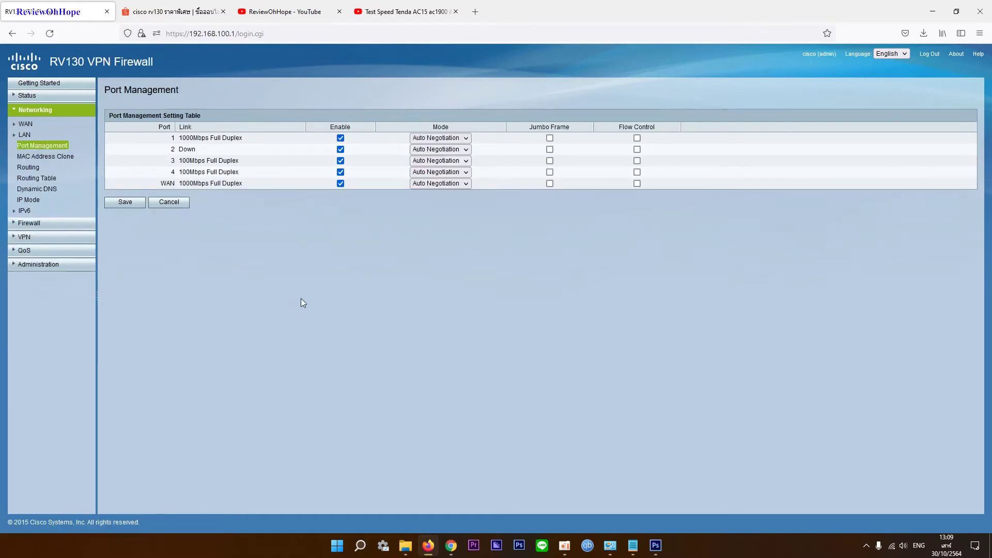
{"action": "left_click", "coordinate": [467, 138]}
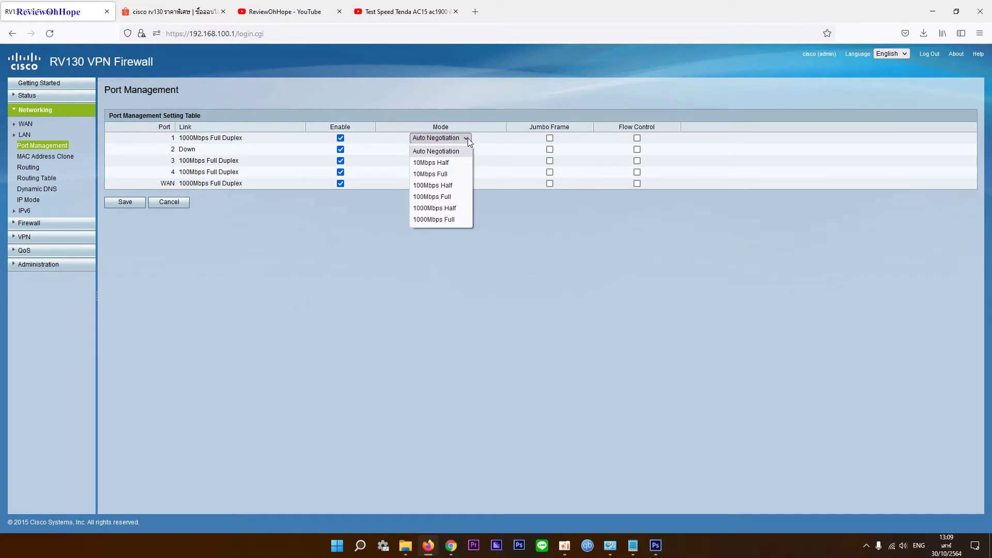
{"action": "left_click", "coordinate": [468, 138]}
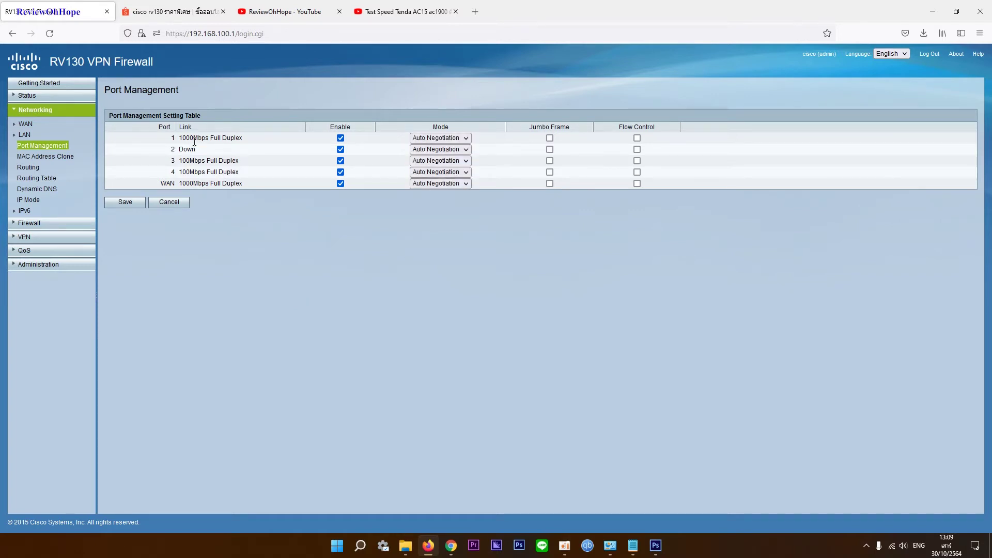
Review the MAC address clone and routing settings and the IPv4 and IPv6 routing table entries
{"action": "left_click", "coordinate": [56, 157]}
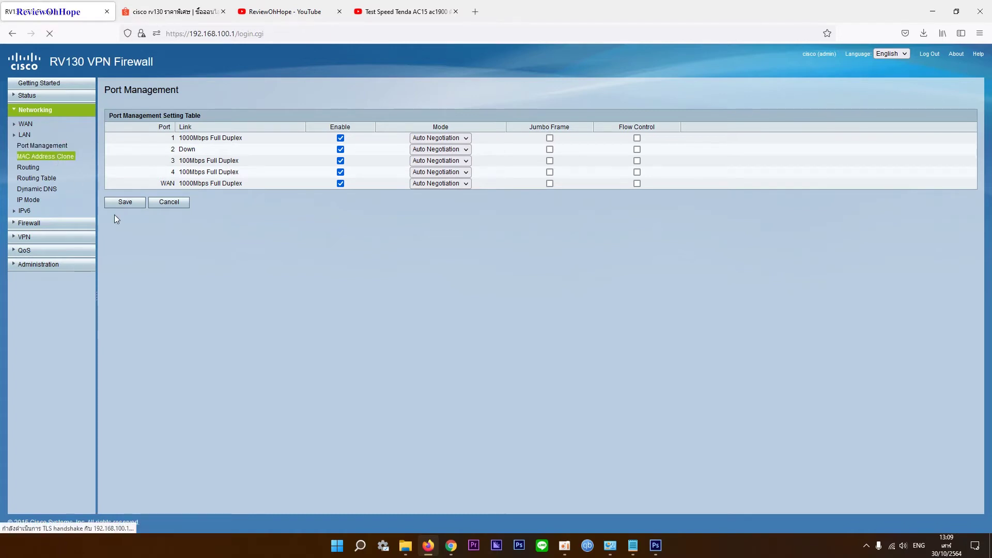
{"action": "left_click", "coordinate": [26, 168]}
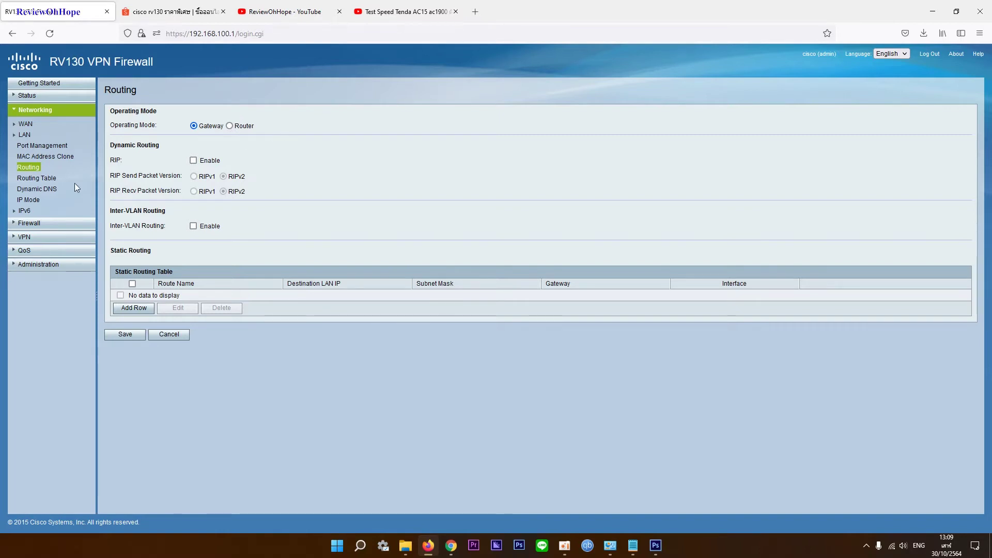
{"action": "left_click", "coordinate": [27, 177]}
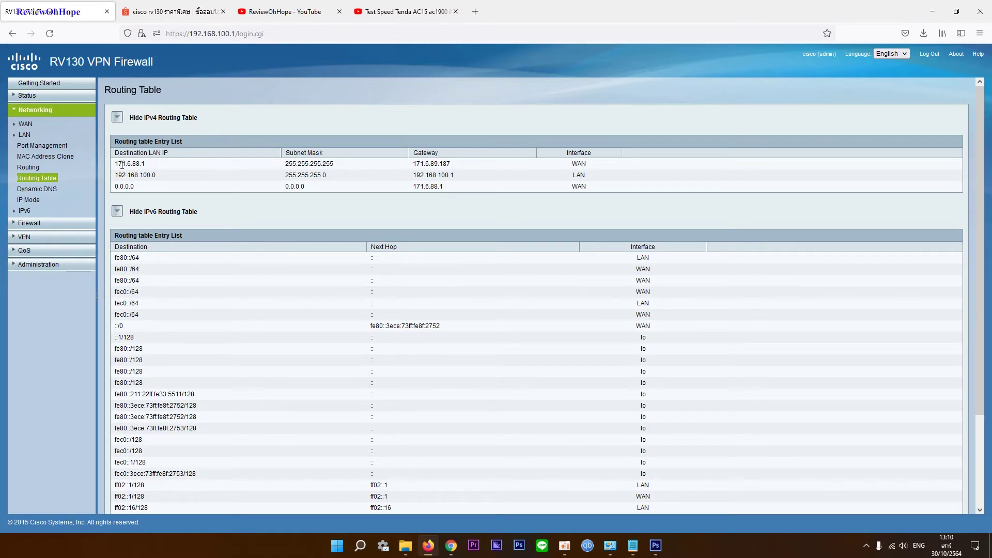
{"action": "left_click_drag", "start_coordinate": [123, 164], "coordinate": [151, 176]}
{"action": "double_click", "coordinate": [242, 154]}
Inspect the editable fields of the TZO.com dynamic DNS service and discard the edit without saving
{"action": "left_click", "coordinate": [29, 190]}
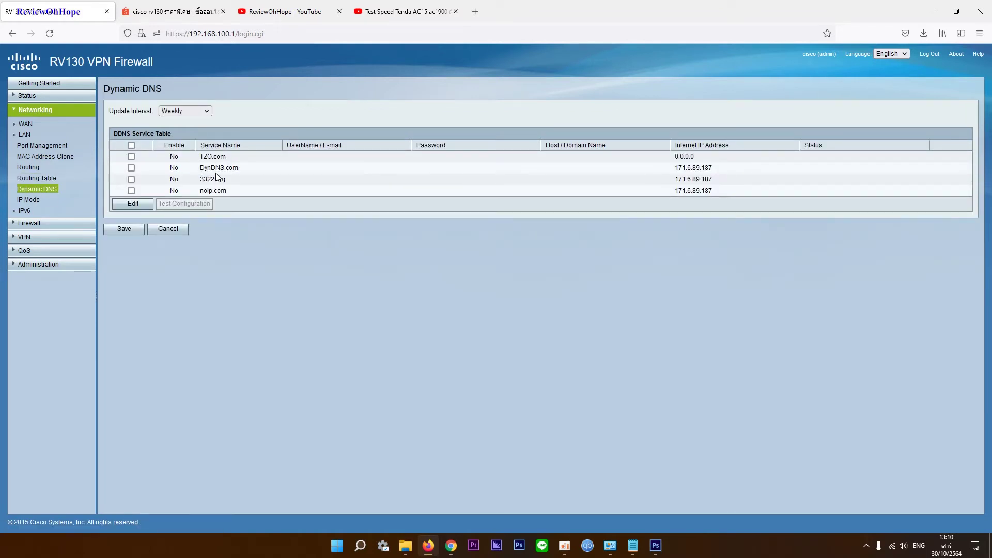
{"action": "left_click", "coordinate": [131, 157]}
{"action": "left_click", "coordinate": [129, 203]}
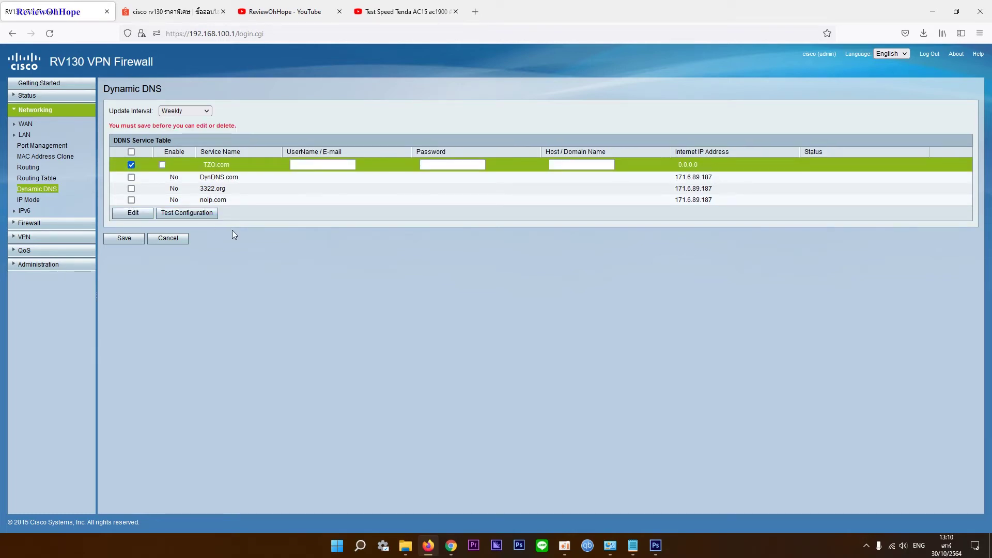
{"action": "left_click", "coordinate": [168, 237]}
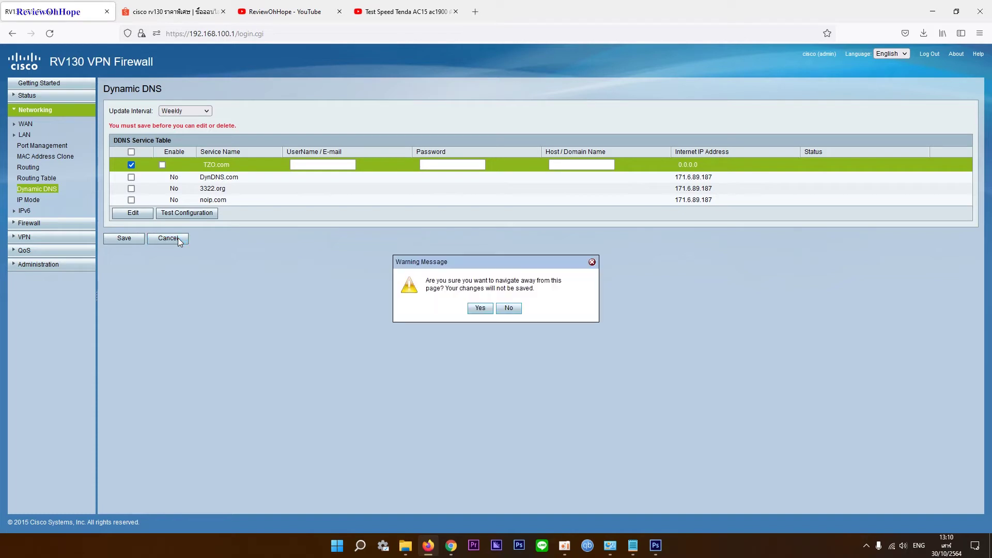
{"action": "left_click", "coordinate": [479, 308]}
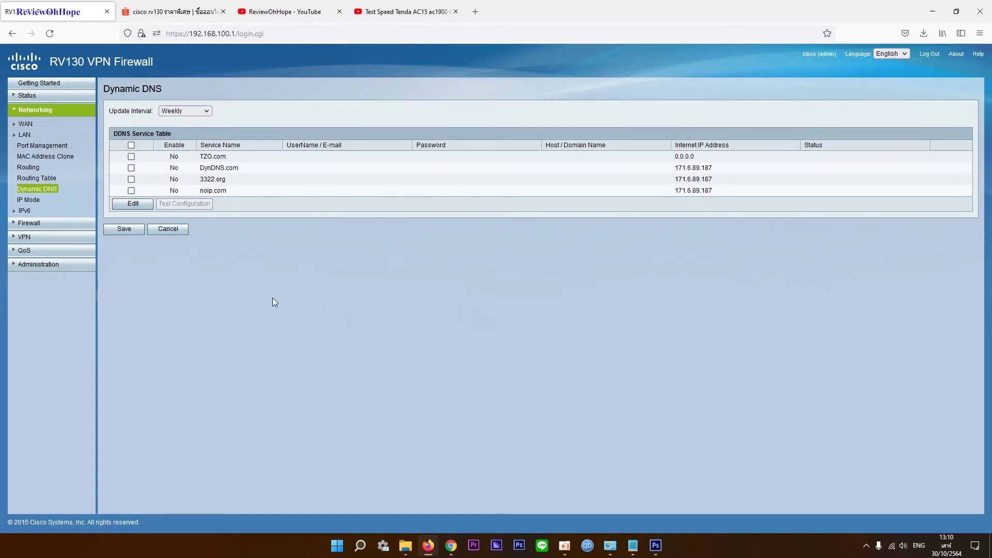
Examine the available LAN and WAN combinations of IPv4 and IPv6 in the IP mode settings
{"action": "left_click", "coordinate": [30, 200]}
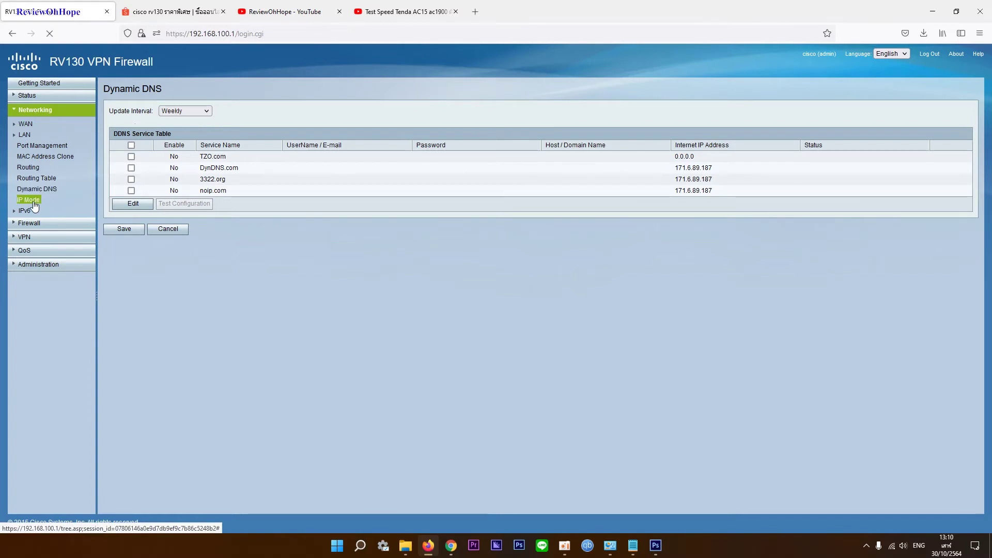
{"action": "left_click", "coordinate": [223, 111]}
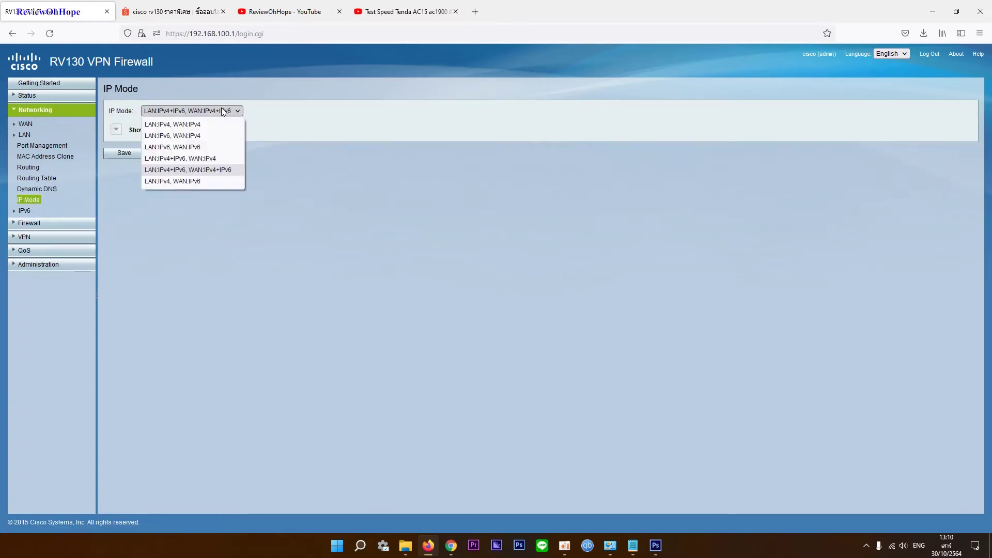
{"action": "left_click", "coordinate": [224, 111]}
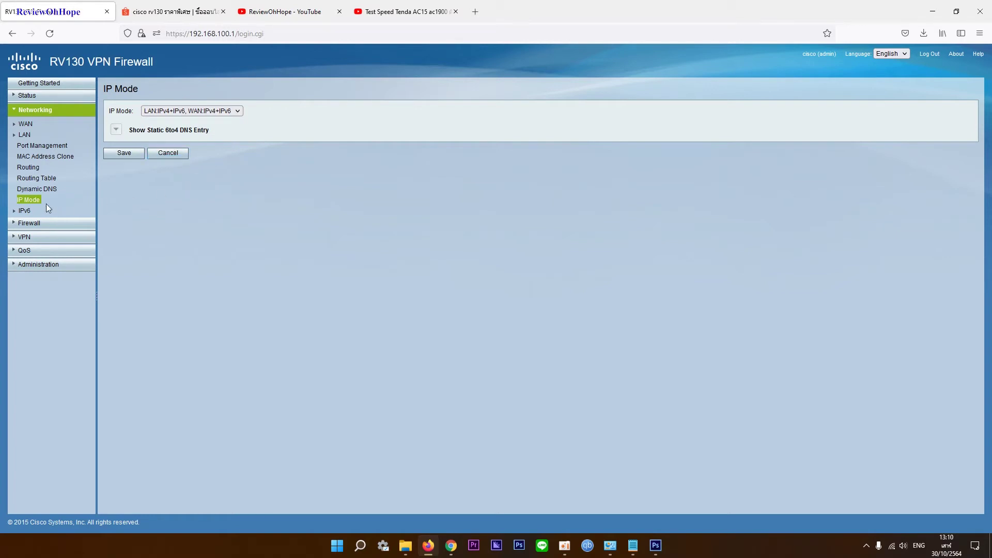
Examine the WAN connection type choices in the IPv6 WAN configuration
{"action": "left_click", "coordinate": [26, 211]}
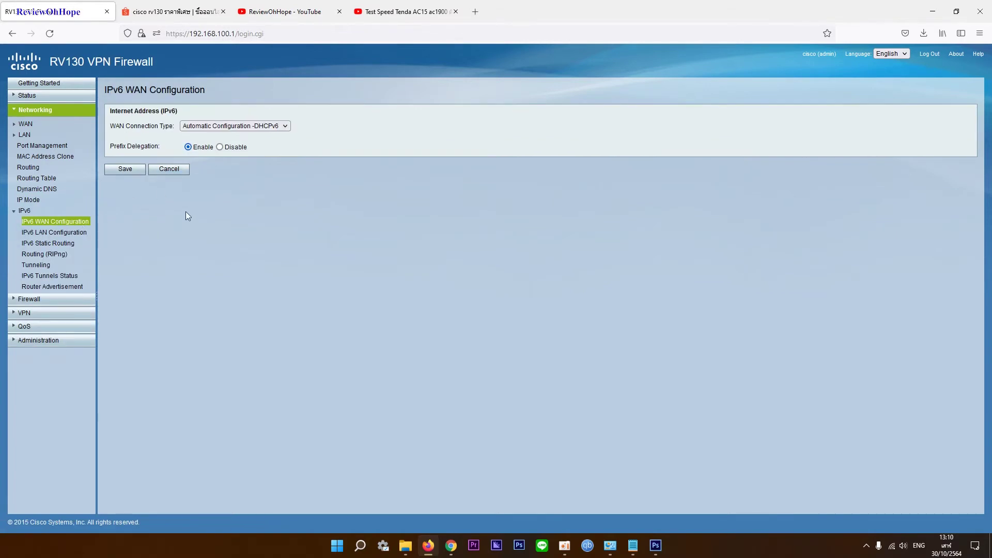
{"action": "left_click", "coordinate": [279, 123]}
{"action": "left_click", "coordinate": [279, 123]}
Review the IPv6 LAN configuration, IPv6 static routing and RIPng routing settings
{"action": "left_click", "coordinate": [54, 232]}
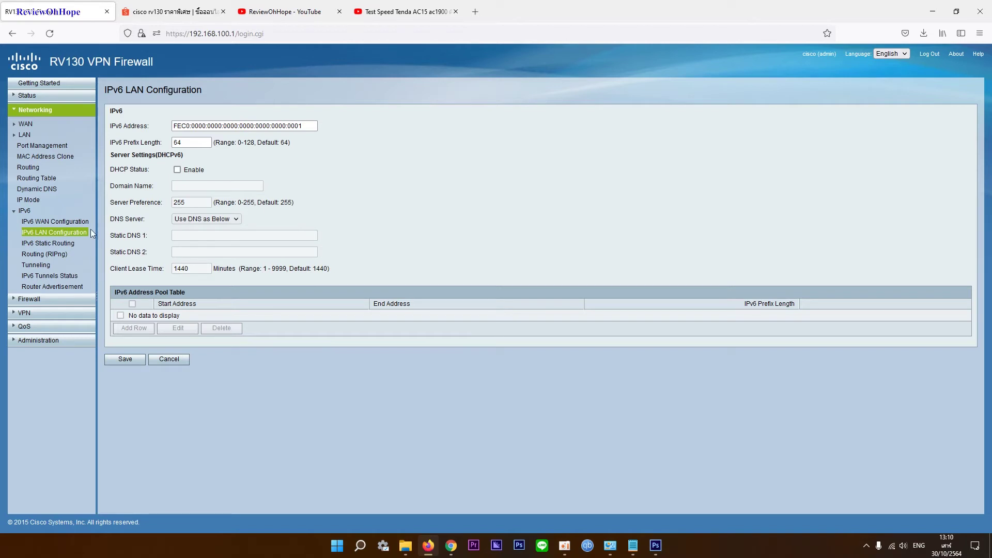
{"action": "left_click", "coordinate": [62, 244]}
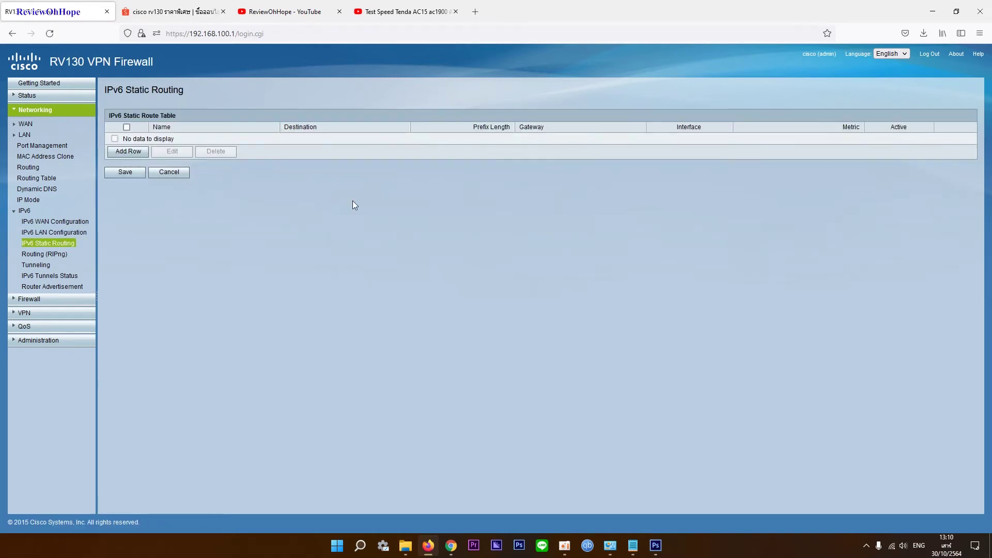
{"action": "left_click", "coordinate": [61, 254]}
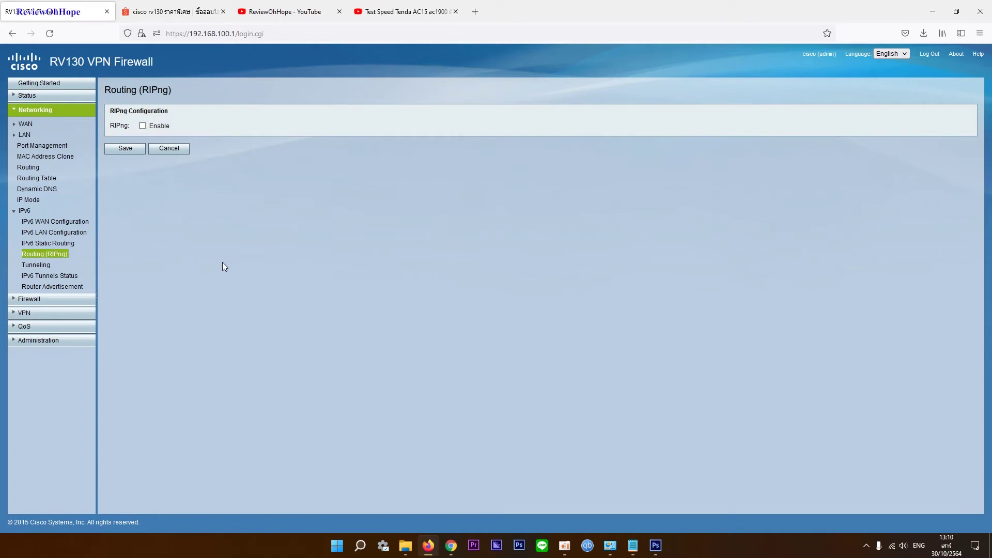
Review the IPv6 tunneling, IPv6 tunnels status and router advertisement pages and the firewall's basic settings
{"action": "left_click", "coordinate": [36, 265]}
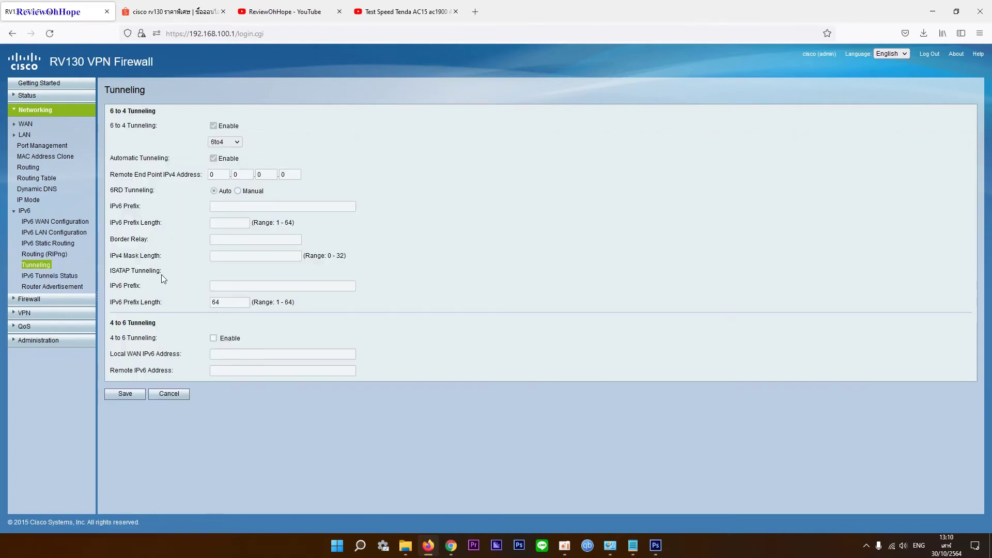
{"action": "left_click", "coordinate": [59, 276]}
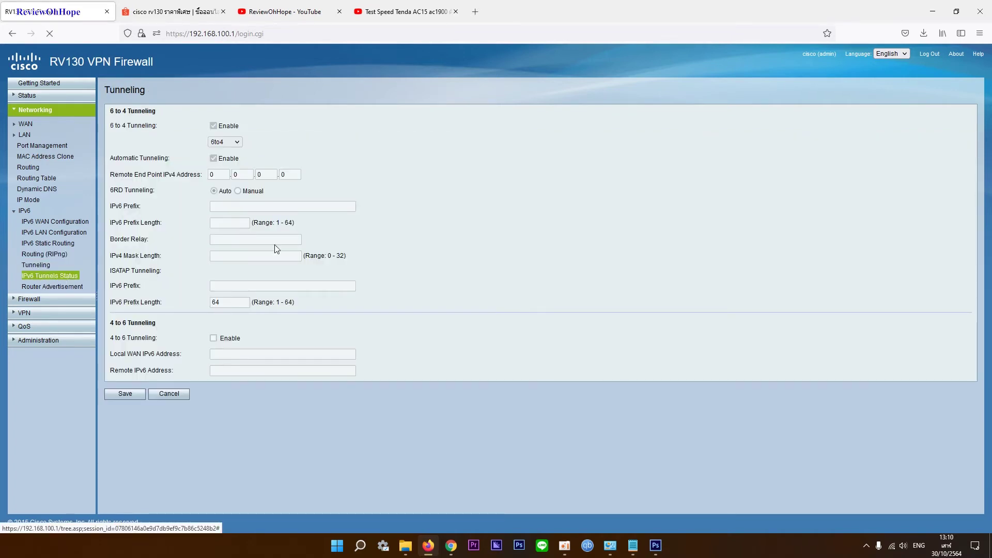
{"action": "left_click", "coordinate": [83, 285]}
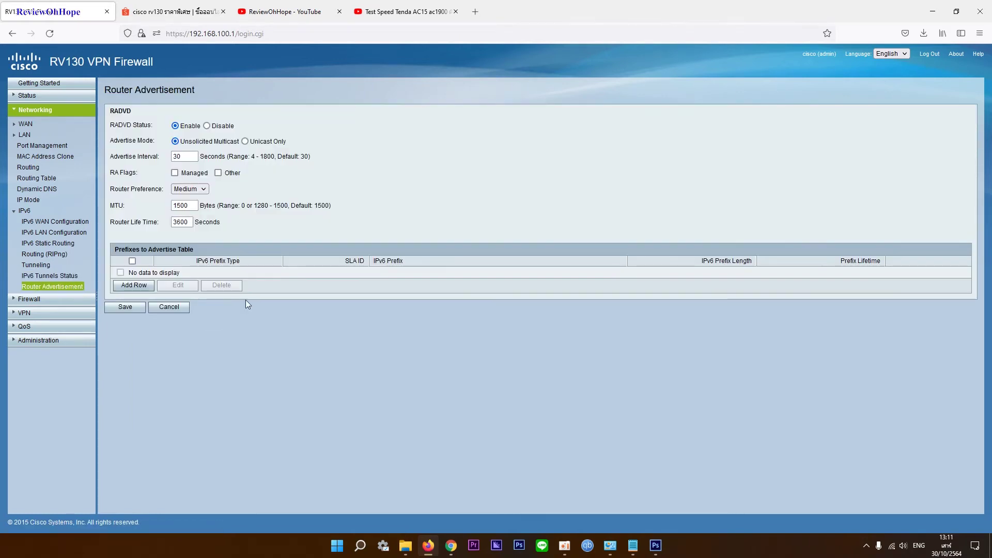
{"action": "left_click", "coordinate": [79, 297]}
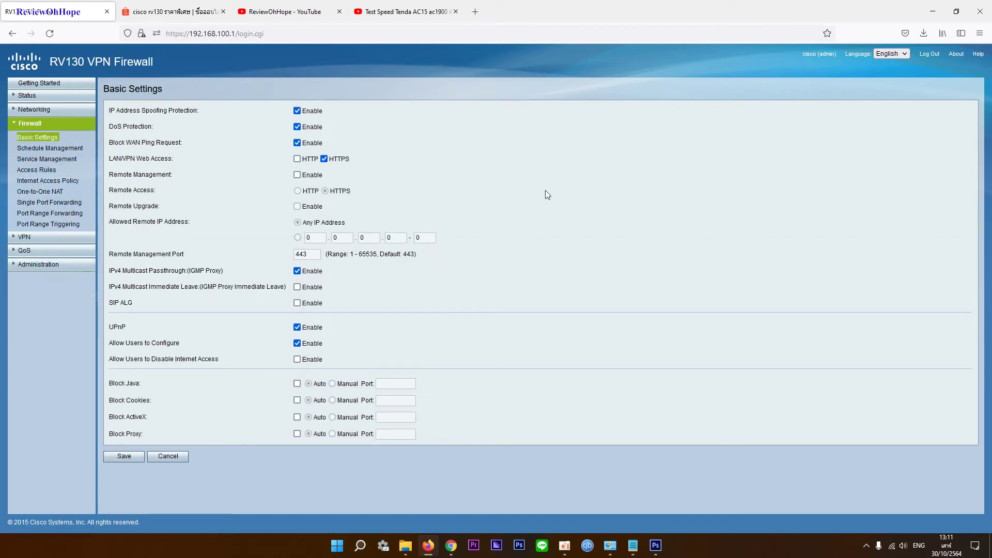
Add a new entry in the firewall's schedule management and name it "shutdown"
{"action": "left_click", "coordinate": [67, 149]}
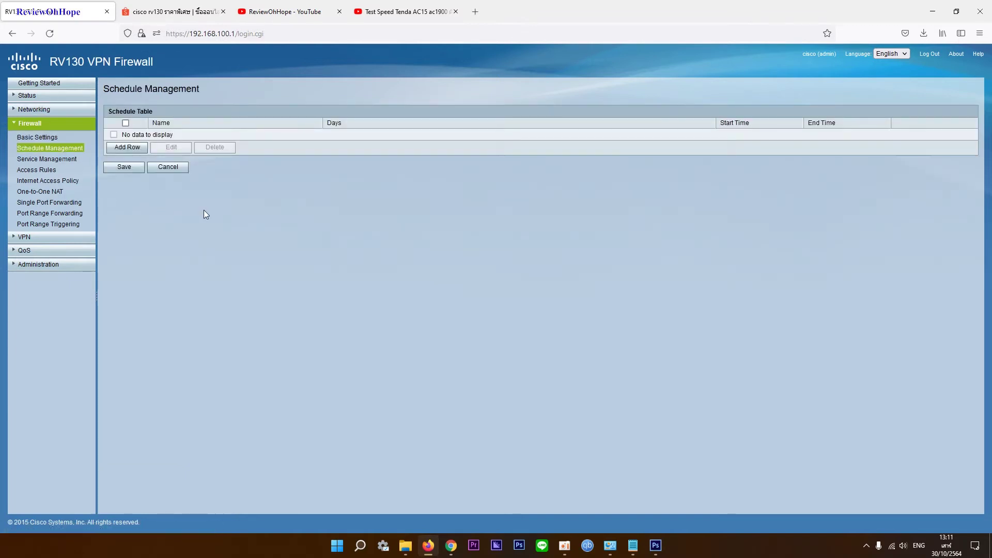
{"action": "left_click", "coordinate": [127, 148]}
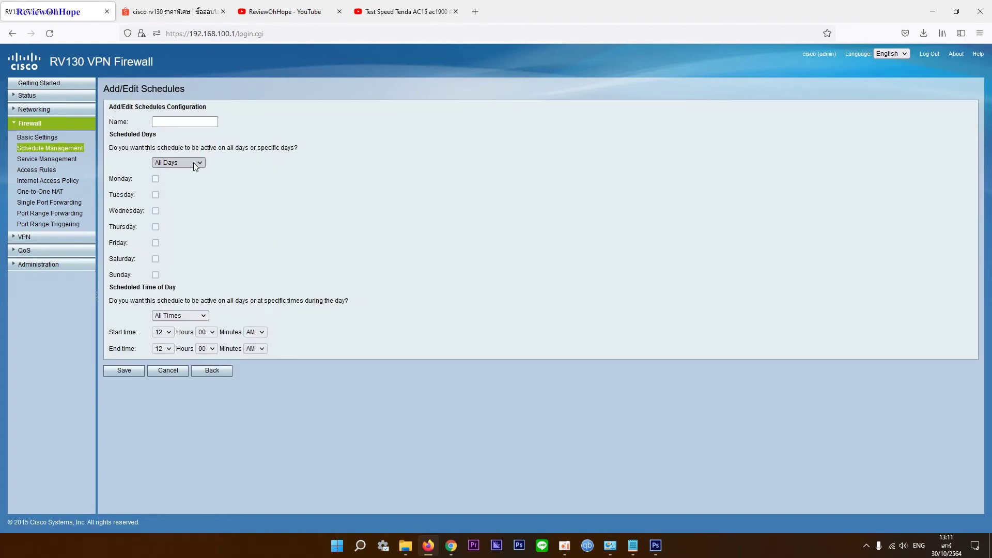
{"action": "left_click", "coordinate": [180, 123]}
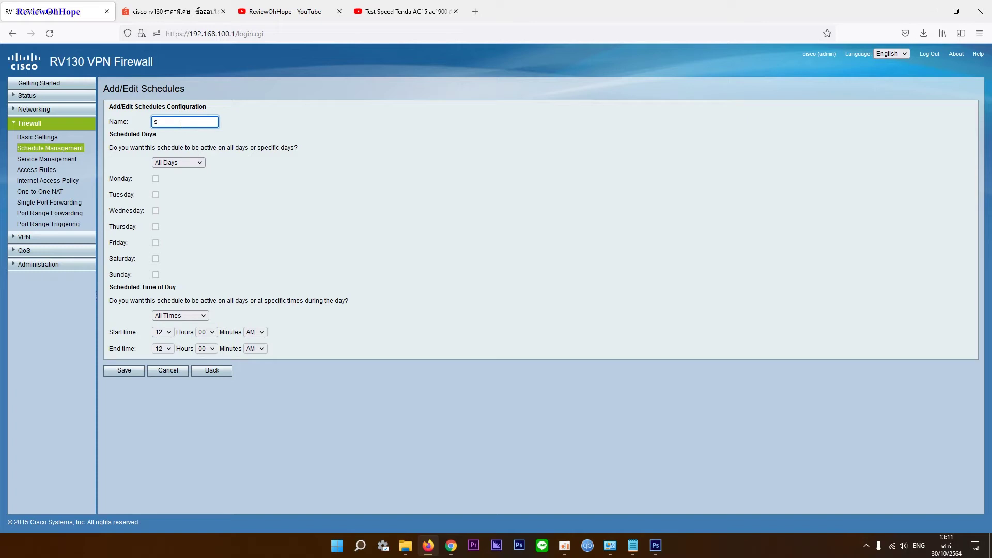
{"action": "type", "text": "s"}
{"action": "key", "text": "BackSpace"}
{"action": "type", "text": "shutdown"}
Limit the schedule to specific days with only Sunday selected, and to specific times
{"action": "left_click", "coordinate": [176, 163]}
{"action": "left_click", "coordinate": [173, 188]}
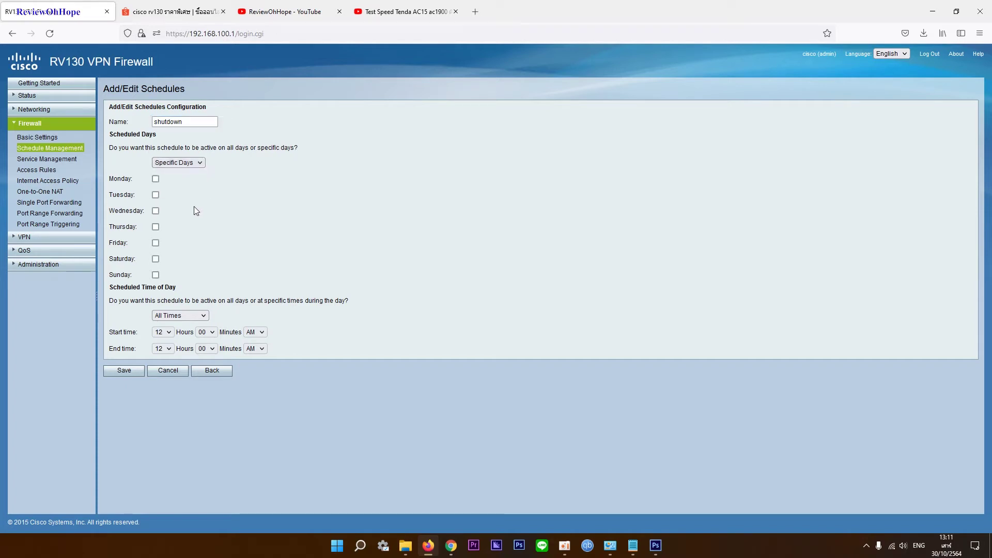
{"action": "left_click", "coordinate": [156, 274]}
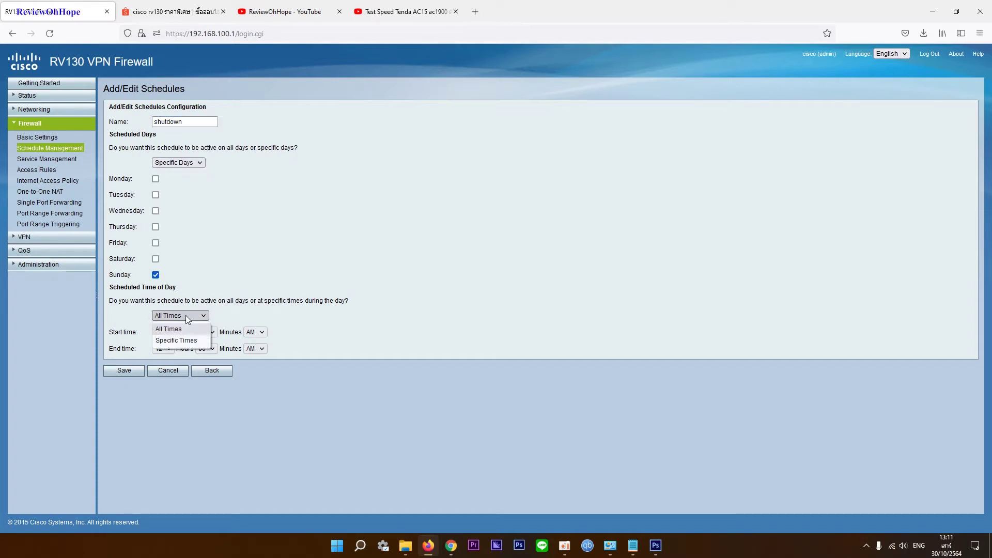
{"action": "left_click", "coordinate": [181, 340]}
{"action": "left_click", "coordinate": [168, 333]}
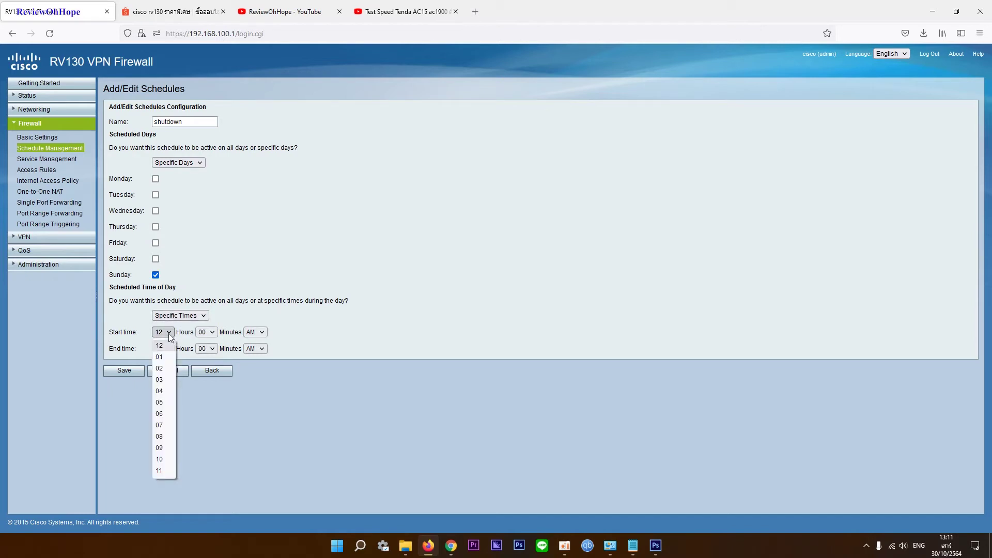
{"action": "left_click", "coordinate": [171, 336]}
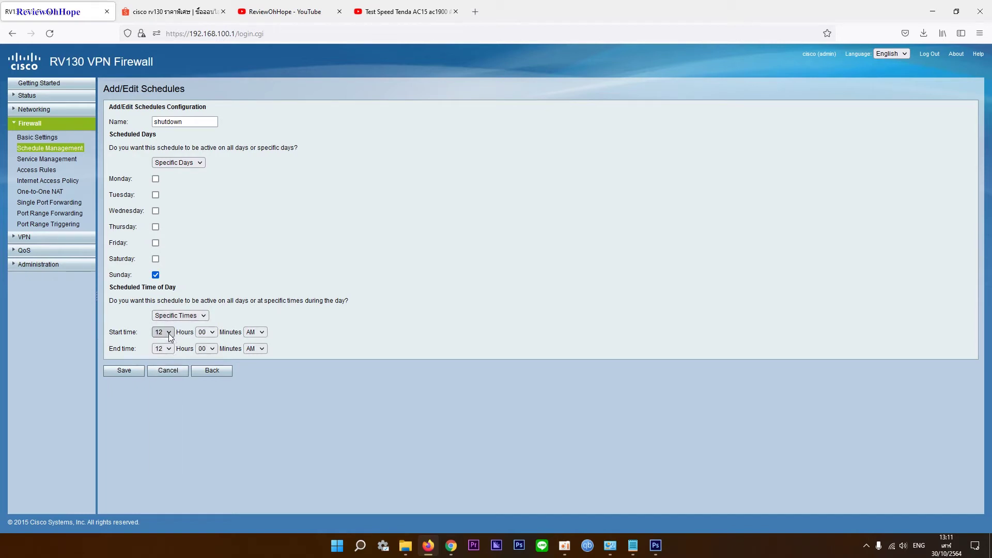
{"action": "left_click", "coordinate": [263, 335]}
{"action": "left_click", "coordinate": [252, 358]}
{"action": "left_click", "coordinate": [257, 332]}
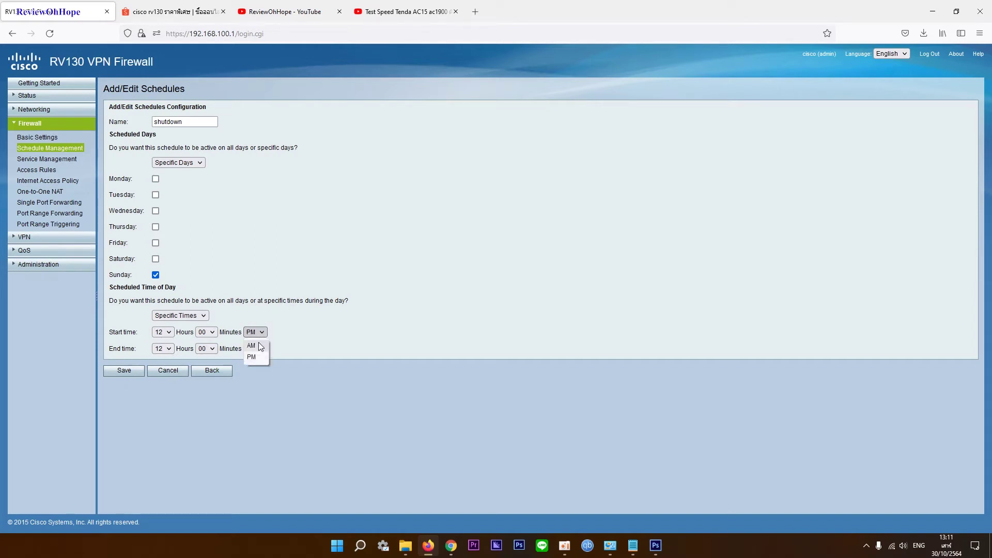
{"action": "left_click", "coordinate": [253, 346]}
Set the schedule's start time to 04:00 AM and end time to 05:00 AM, and save it
{"action": "left_click", "coordinate": [174, 334]}
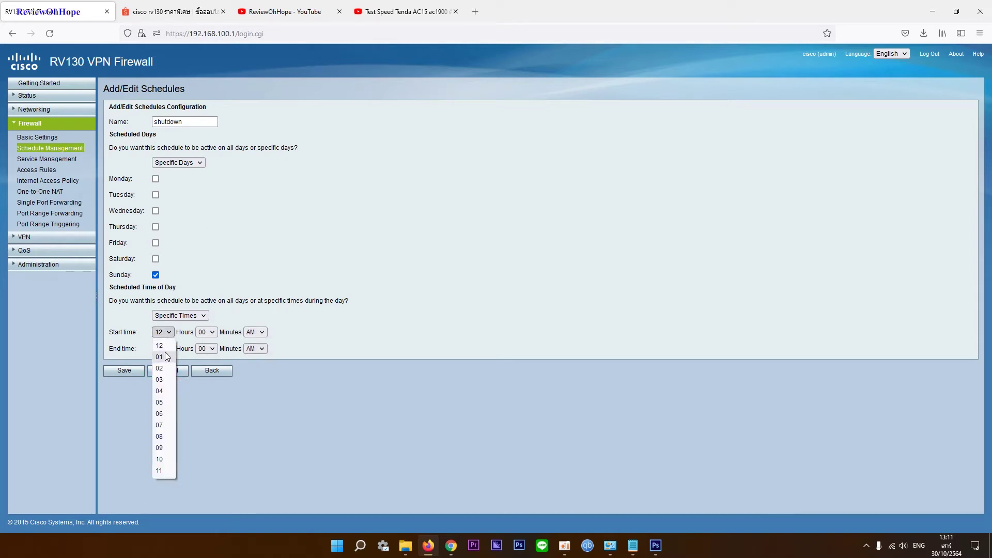
{"action": "left_click", "coordinate": [163, 392]}
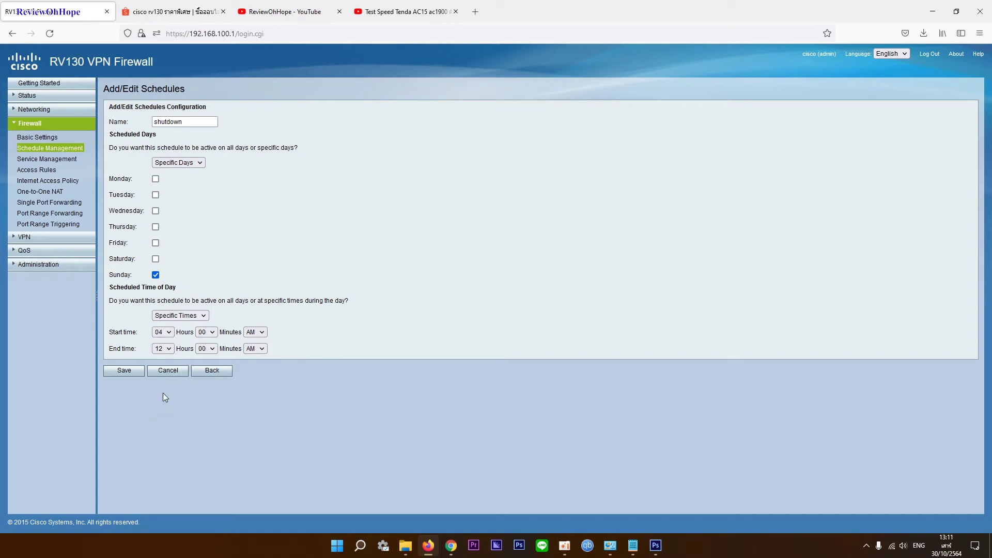
{"action": "left_click", "coordinate": [163, 349]}
{"action": "left_click", "coordinate": [163, 418]}
{"action": "left_click", "coordinate": [126, 370]}
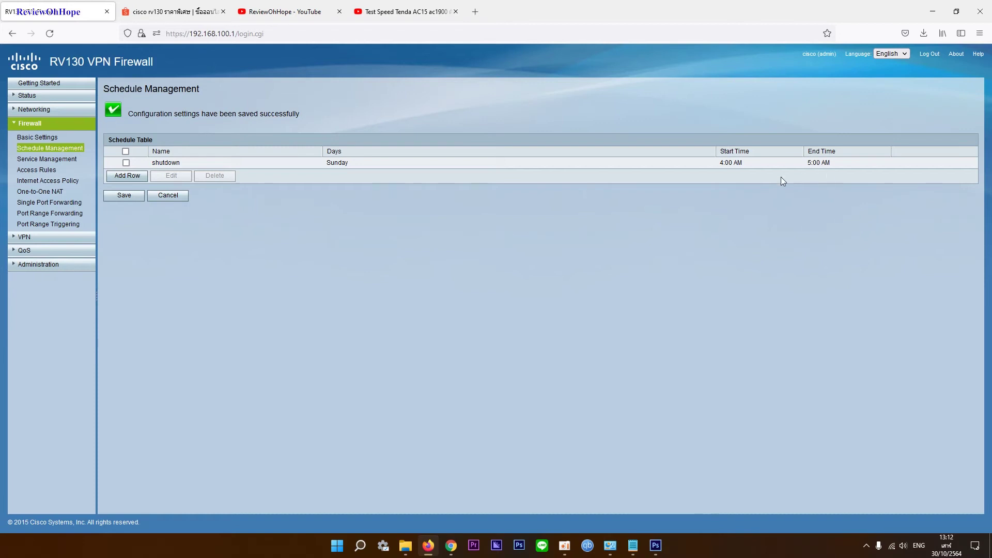
Inspect the fields for adding a service in the firewall's service management and discard the new row without saving
{"action": "left_click", "coordinate": [46, 159]}
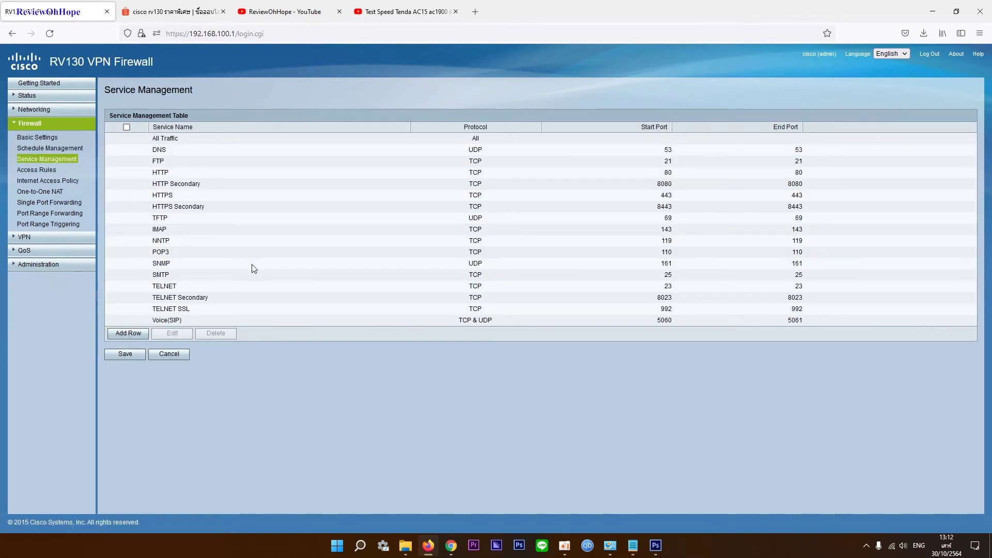
{"action": "left_click", "coordinate": [132, 333]}
{"action": "left_click", "coordinate": [137, 351]}
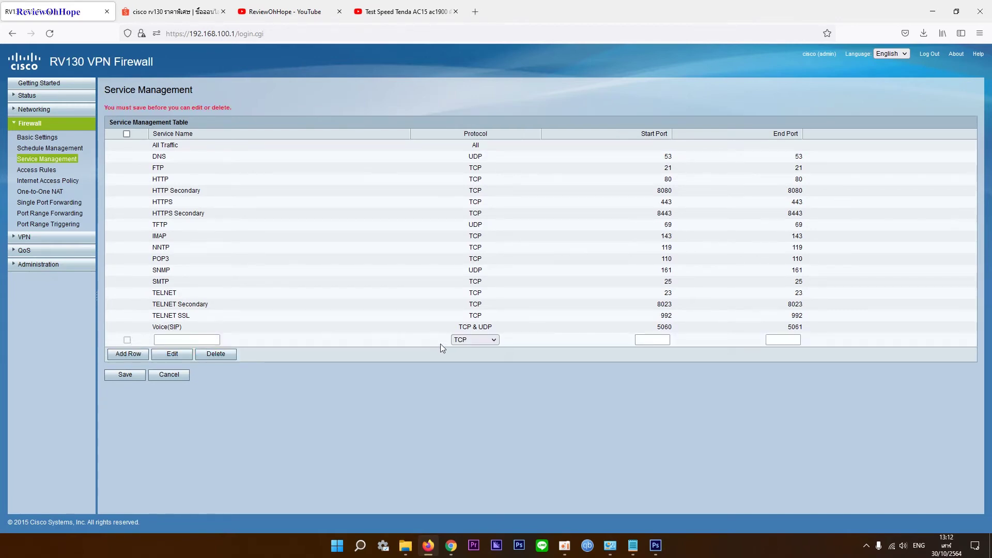
{"action": "left_click", "coordinate": [175, 376]}
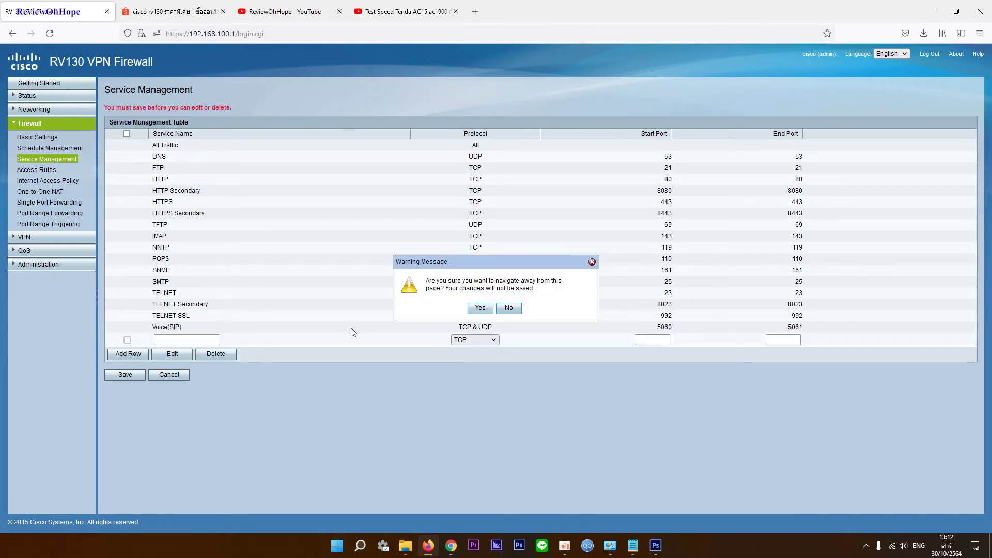
{"action": "left_click", "coordinate": [473, 307]}
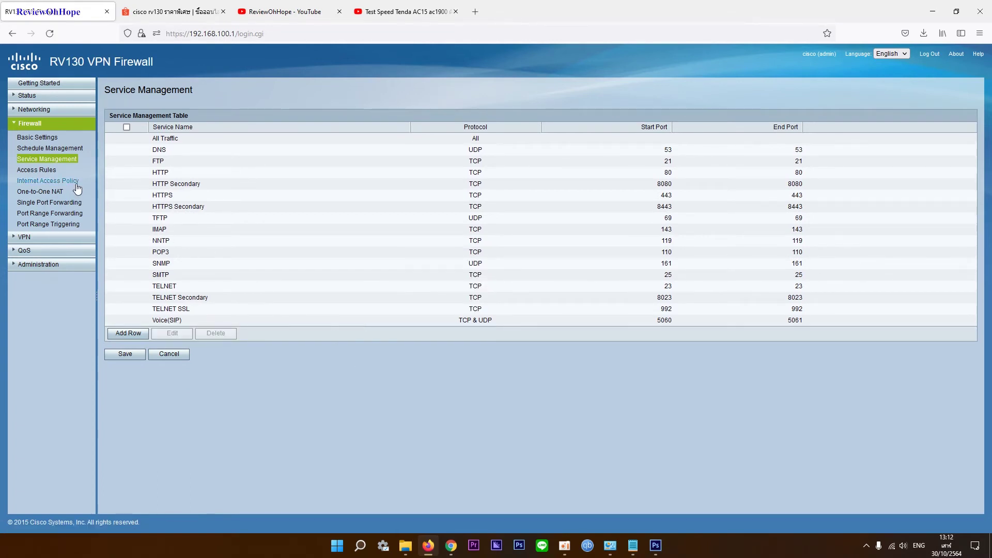
Start a new firewall access rule and examine its outbound and inbound connection type choices
{"action": "left_click", "coordinate": [36, 169]}
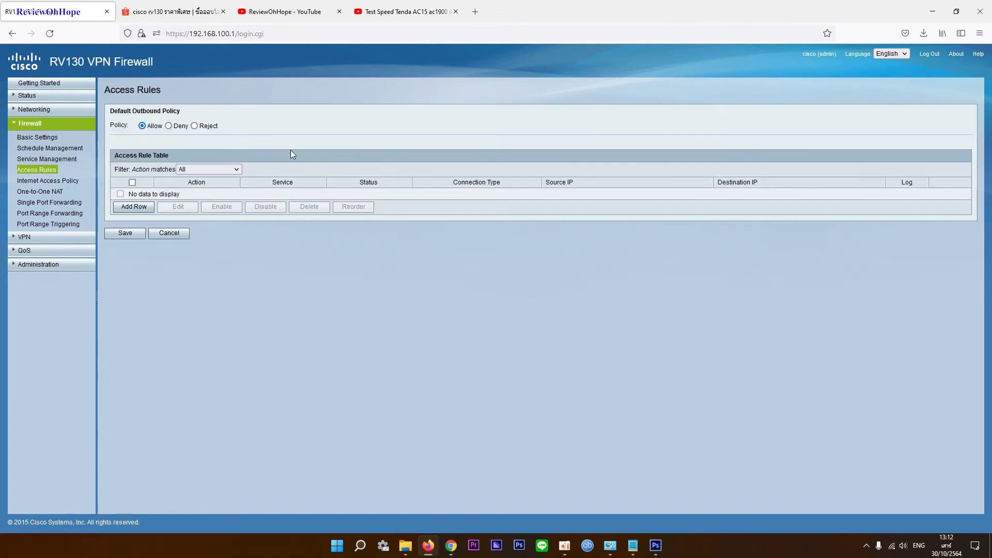
{"action": "left_click", "coordinate": [125, 206]}
{"action": "left_click", "coordinate": [203, 114]}
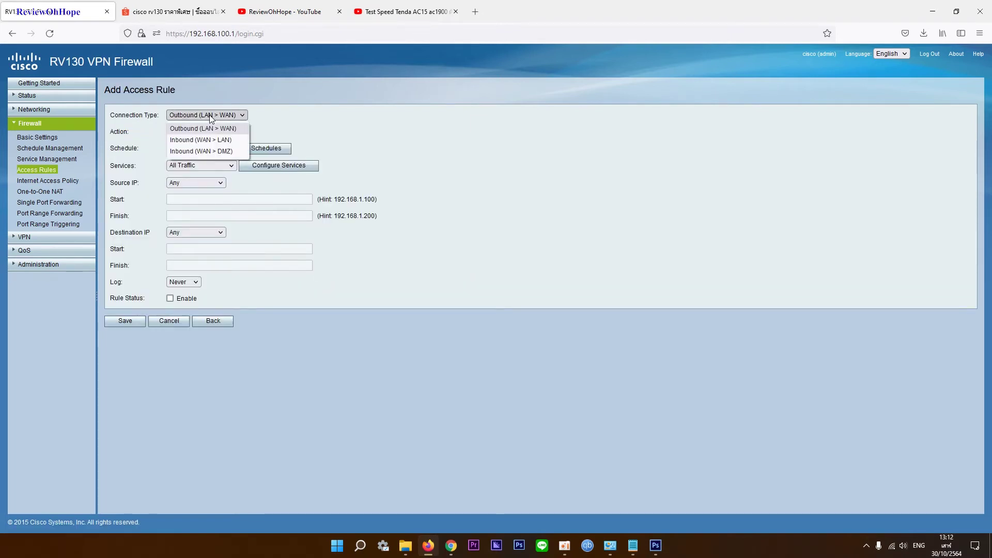
{"action": "left_click", "coordinate": [209, 114]}
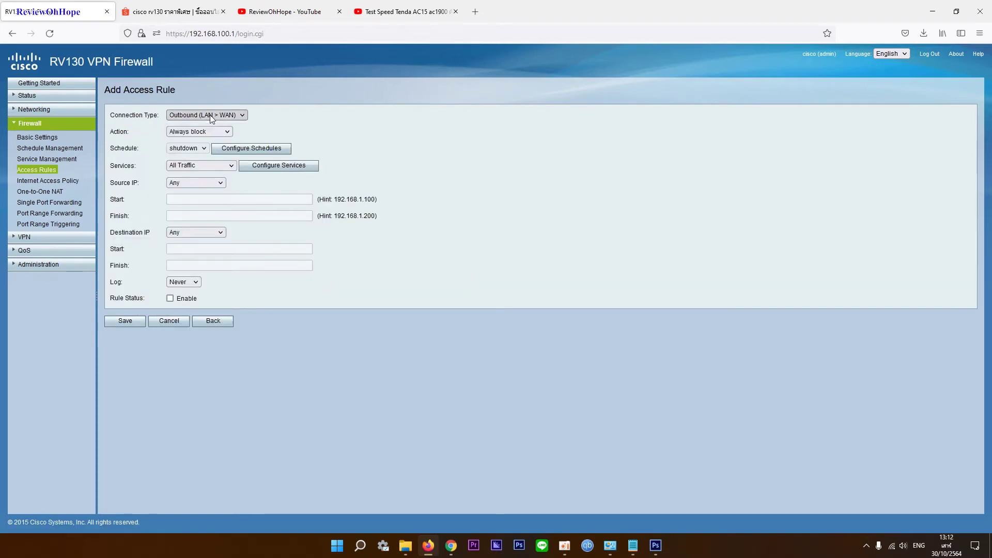
{"action": "left_click", "coordinate": [239, 115]}
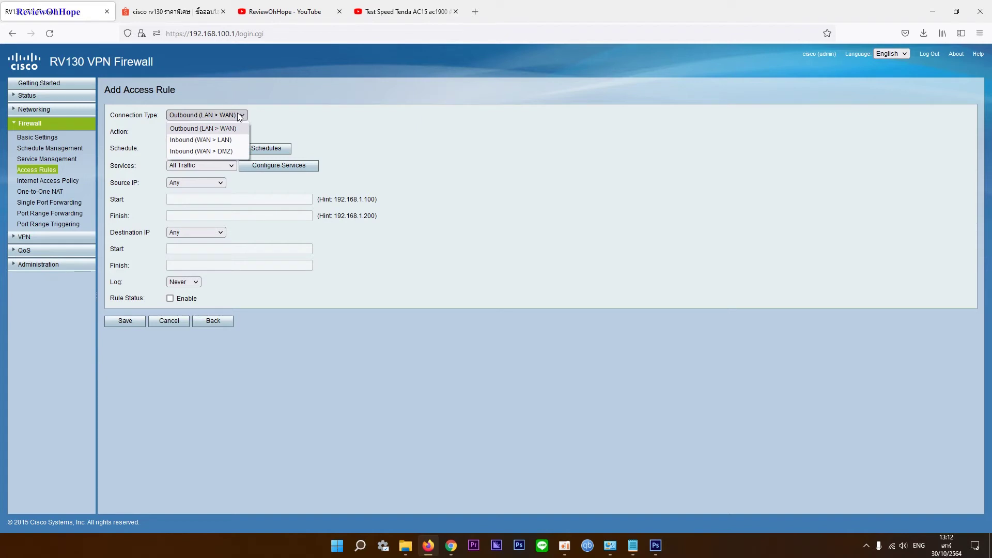
{"action": "left_click", "coordinate": [239, 115]}
{"action": "left_click", "coordinate": [239, 115]}
{"action": "left_click", "coordinate": [239, 116]}
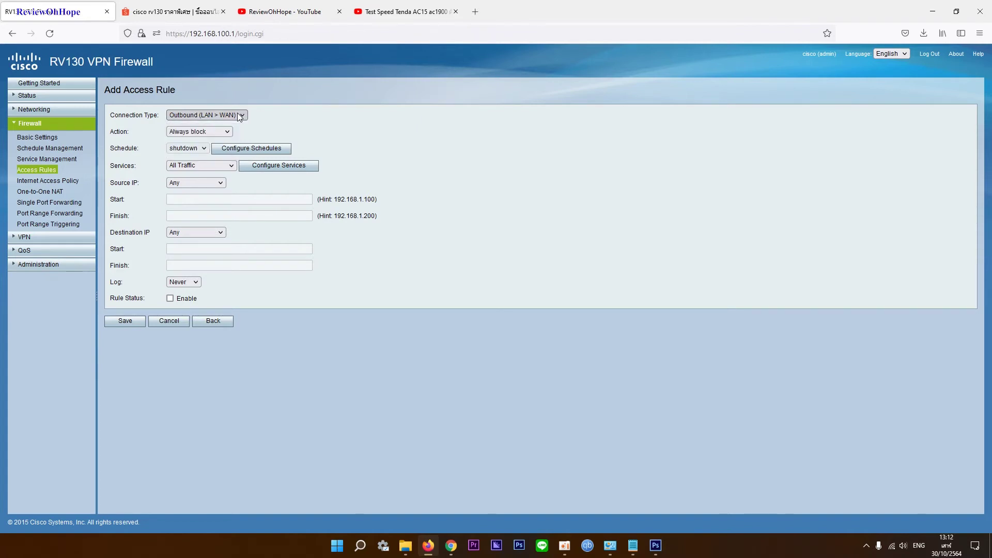
{"action": "left_click", "coordinate": [239, 115]}
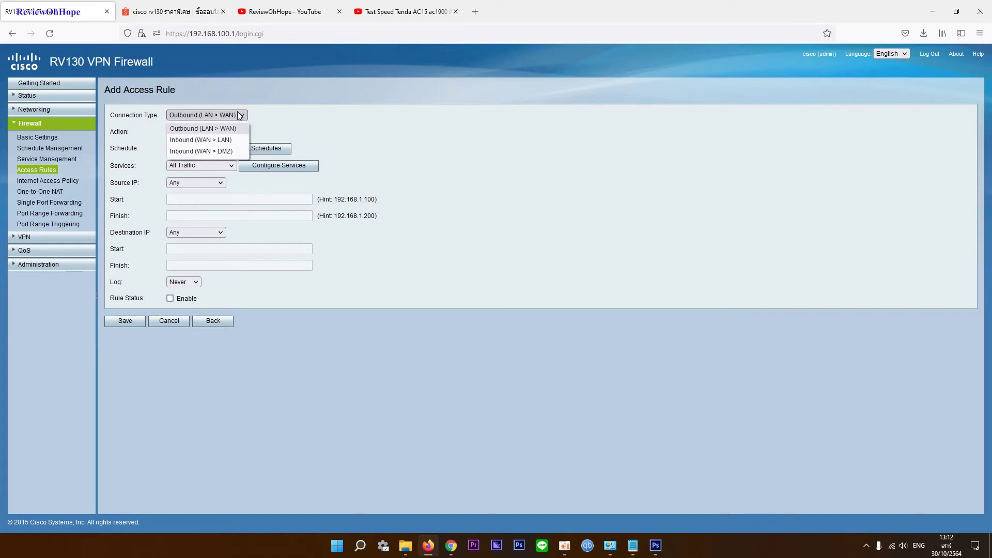
{"action": "left_click", "coordinate": [240, 116]}
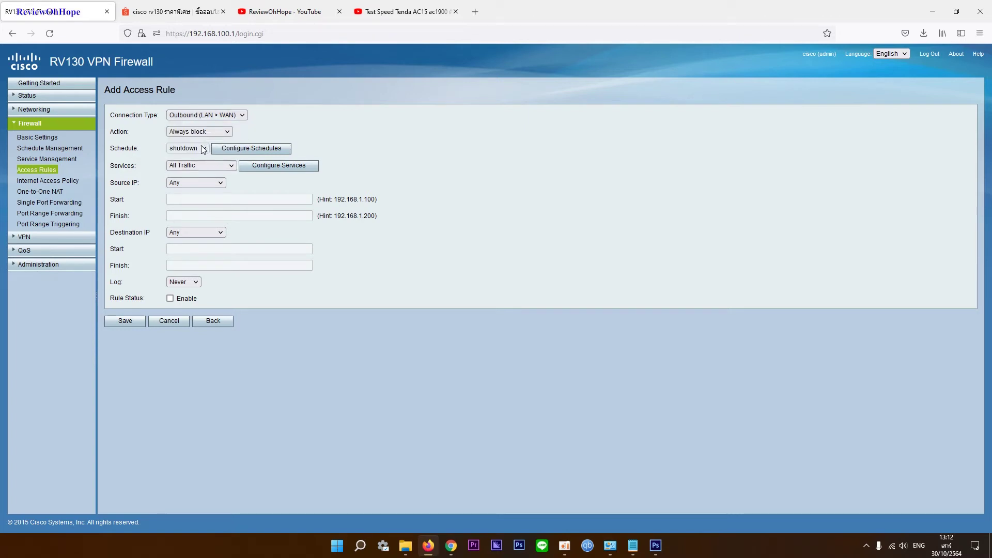
Examine the block and allow action choices for the access rule
{"action": "left_click", "coordinate": [213, 132]}
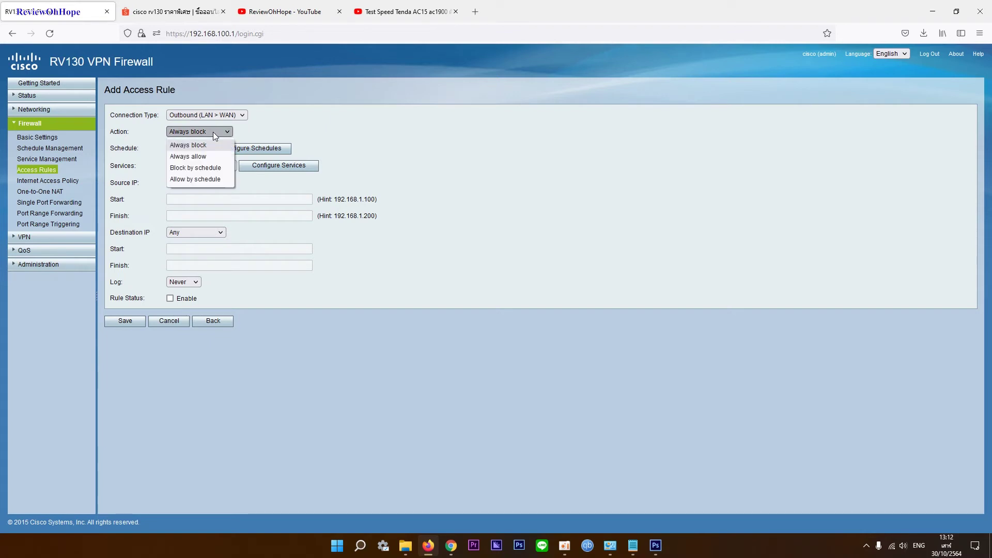
{"action": "left_click", "coordinate": [213, 132]}
{"action": "left_click", "coordinate": [212, 131]}
{"action": "left_click", "coordinate": [213, 132]}
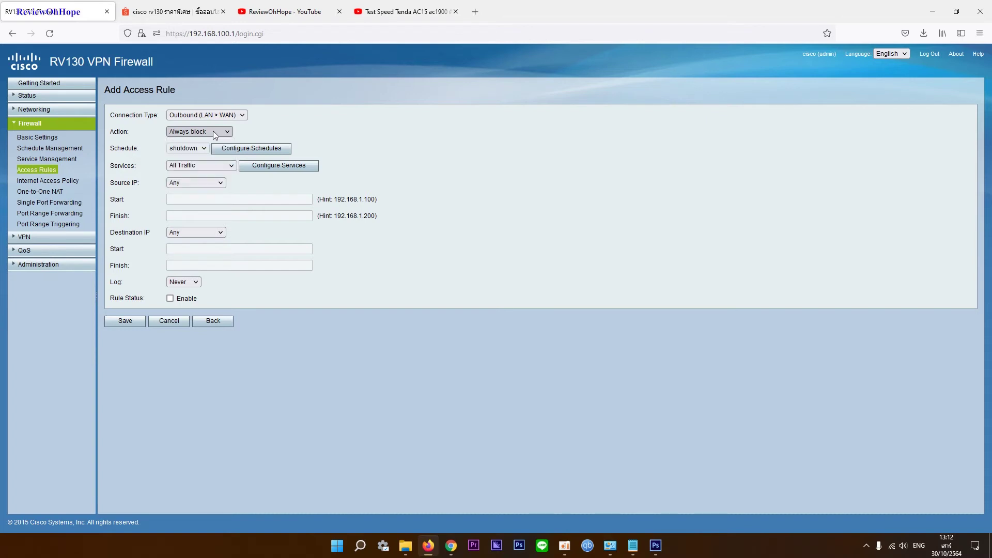
{"action": "left_click", "coordinate": [213, 131]}
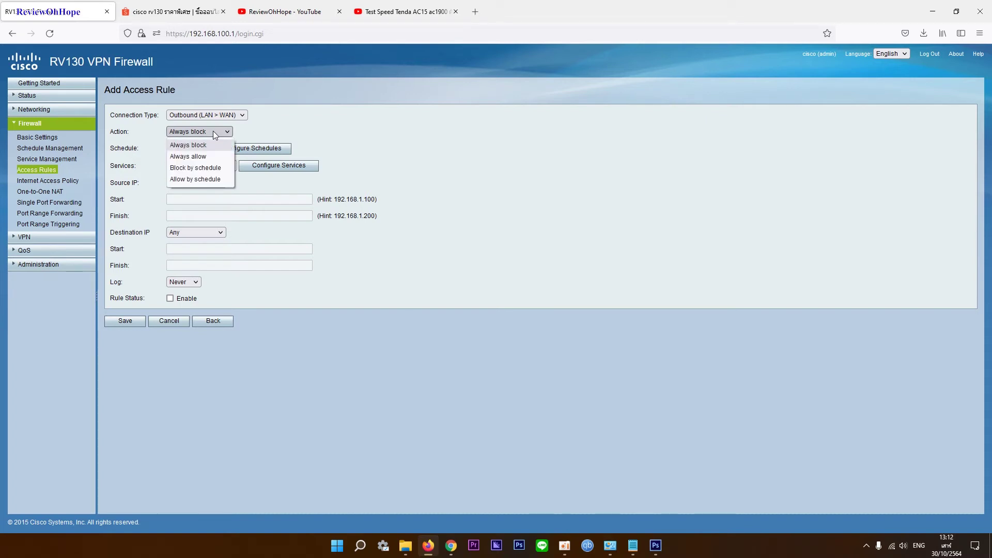
{"action": "left_click", "coordinate": [212, 130]}
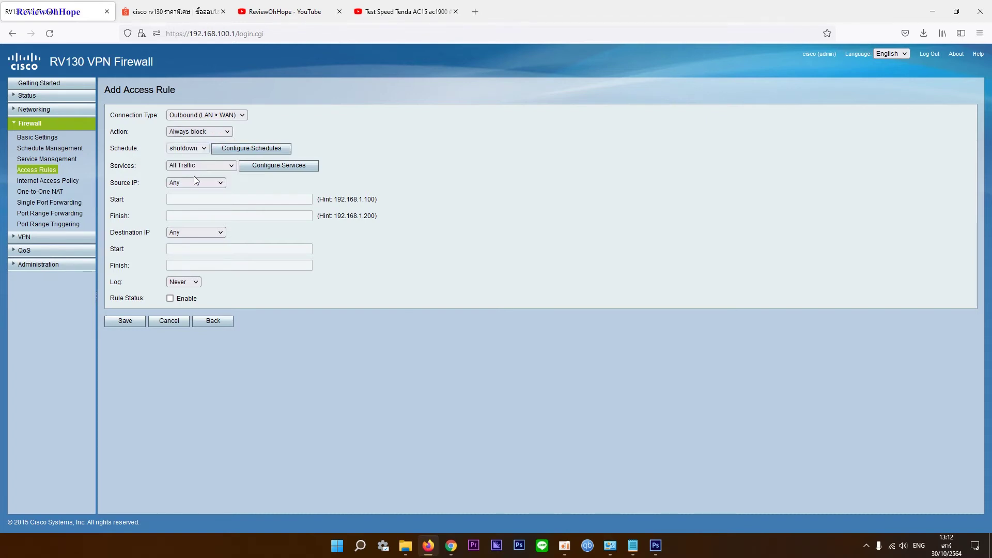
Examine the access rule's services, source IP and destination IP choices, and leave the rule without saving
{"action": "left_click", "coordinate": [208, 164]}
{"action": "left_click", "coordinate": [208, 164]}
{"action": "left_click", "coordinate": [198, 183]}
{"action": "left_click", "coordinate": [197, 182]}
{"action": "left_click", "coordinate": [209, 232]}
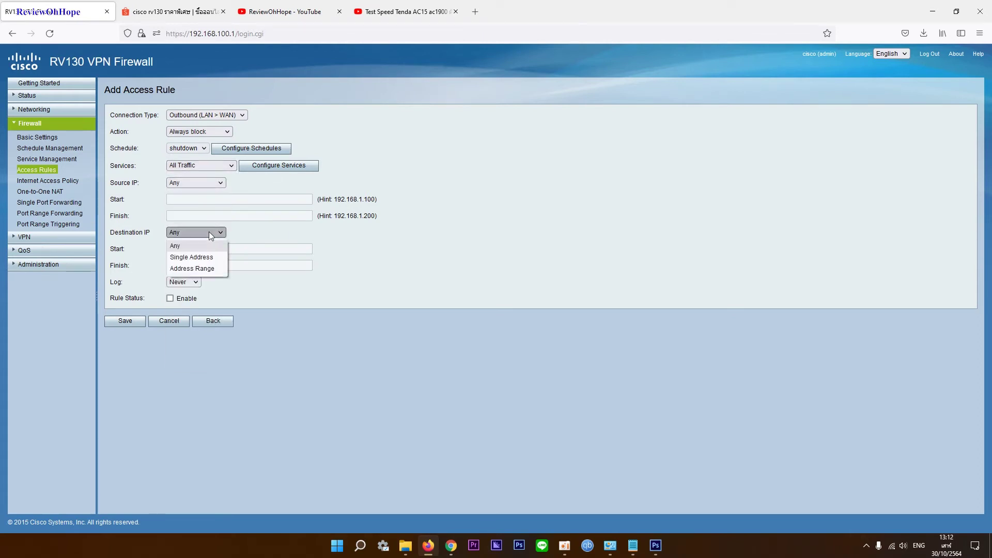
{"action": "left_click", "coordinate": [209, 232]}
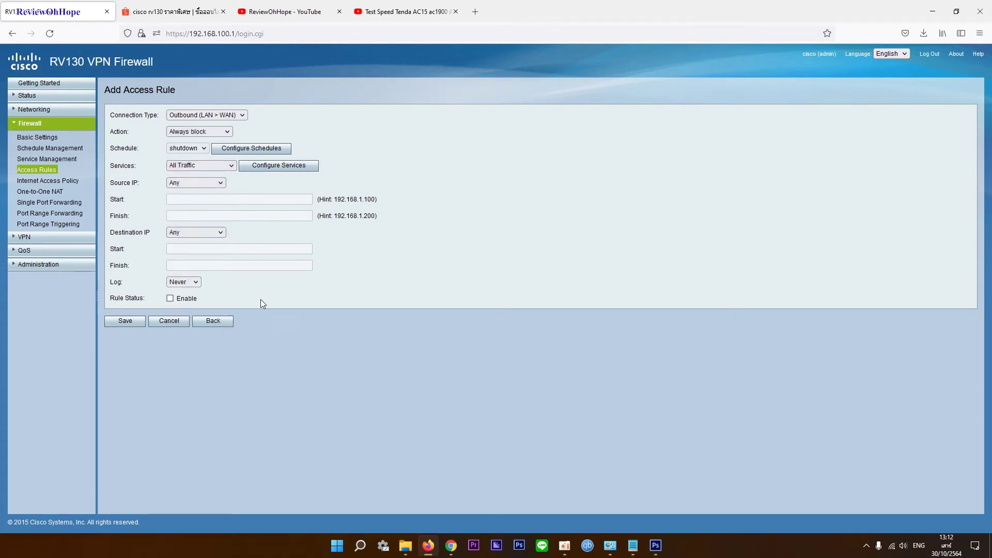
{"action": "left_click", "coordinate": [169, 327]}
{"action": "left_click", "coordinate": [168, 323]}
{"action": "left_click", "coordinate": [207, 324]}
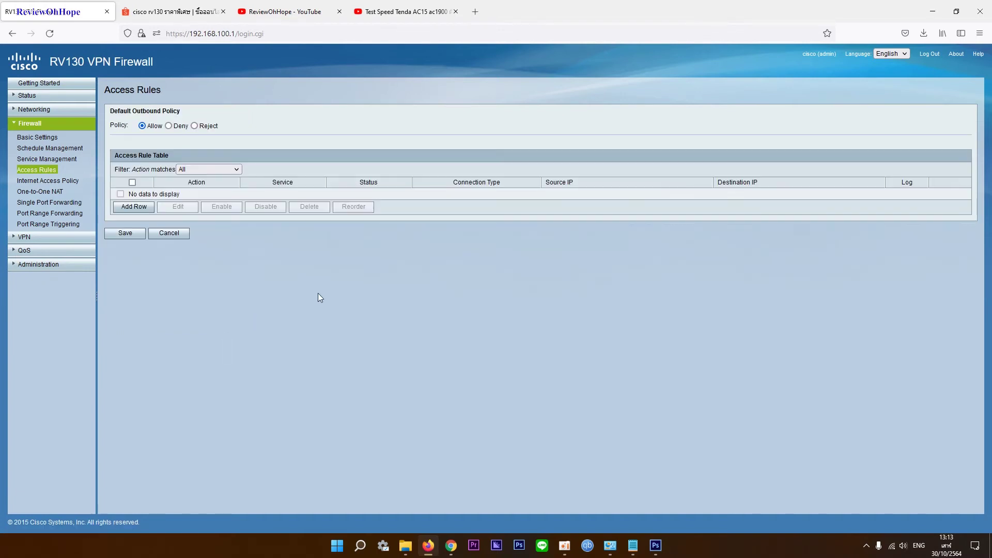
Start a new internet access policy, examine its action choices and PC address row, and leave it without saving
{"action": "left_click", "coordinate": [52, 181]}
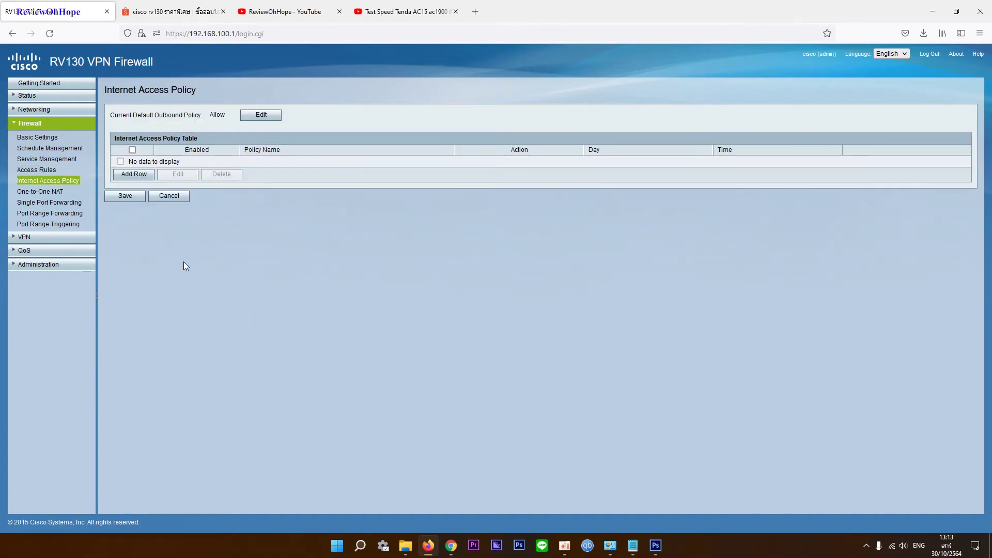
{"action": "left_click", "coordinate": [133, 174]}
{"action": "left_click", "coordinate": [216, 148]}
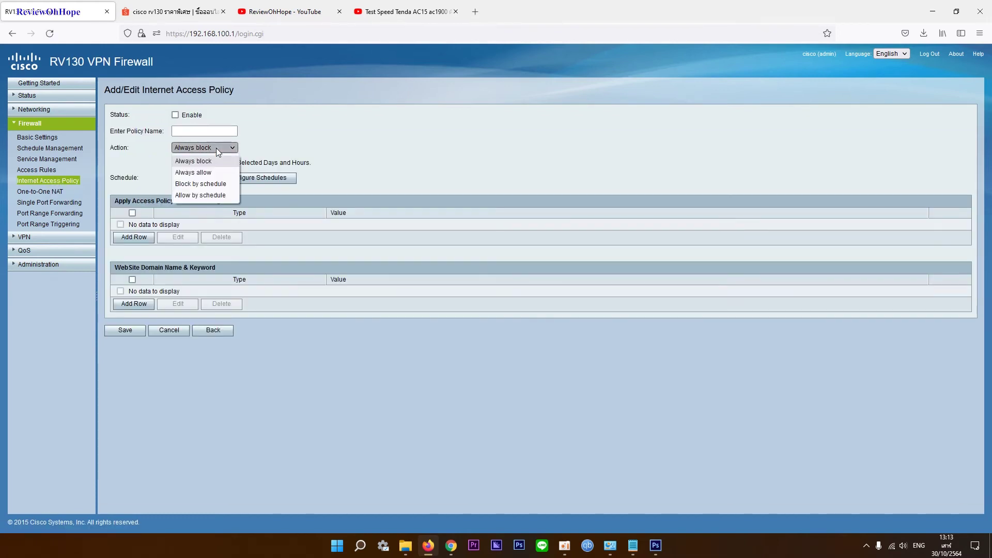
{"action": "left_click", "coordinate": [216, 148]}
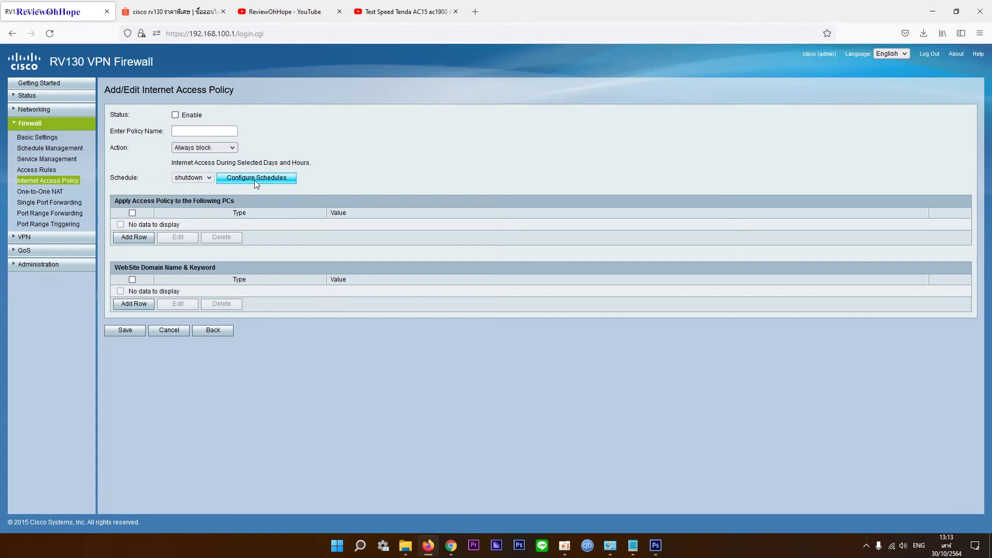
{"action": "left_click", "coordinate": [132, 240]}
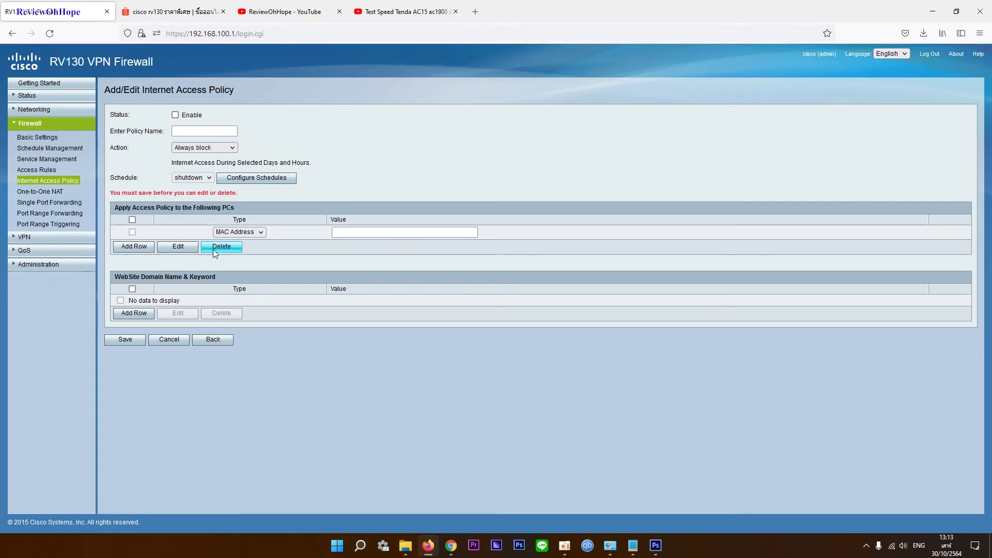
{"action": "left_click", "coordinate": [217, 343]}
{"action": "left_click", "coordinate": [473, 308]}
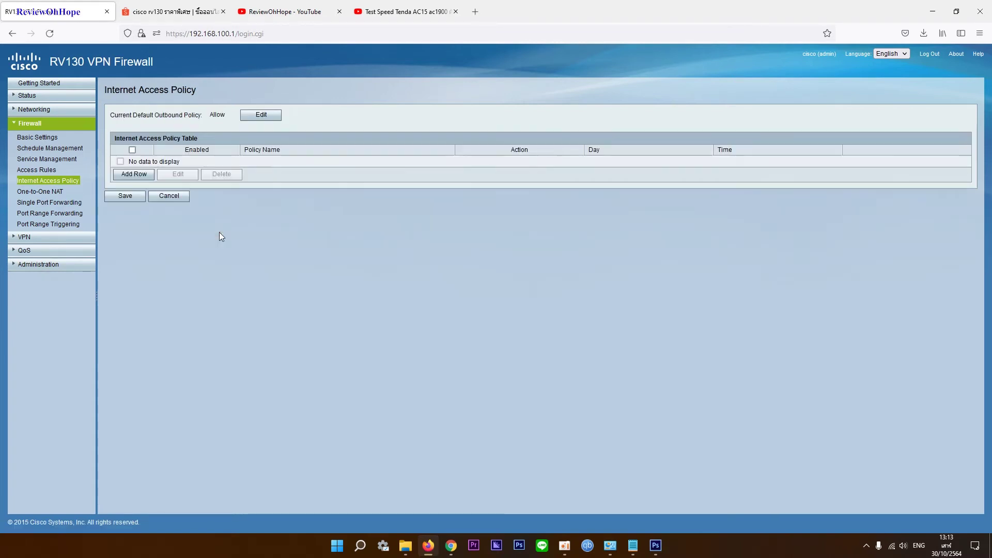
Inspect the fields for a new One-to-One NAT rule and discard the row without saving
{"action": "left_click", "coordinate": [46, 193]}
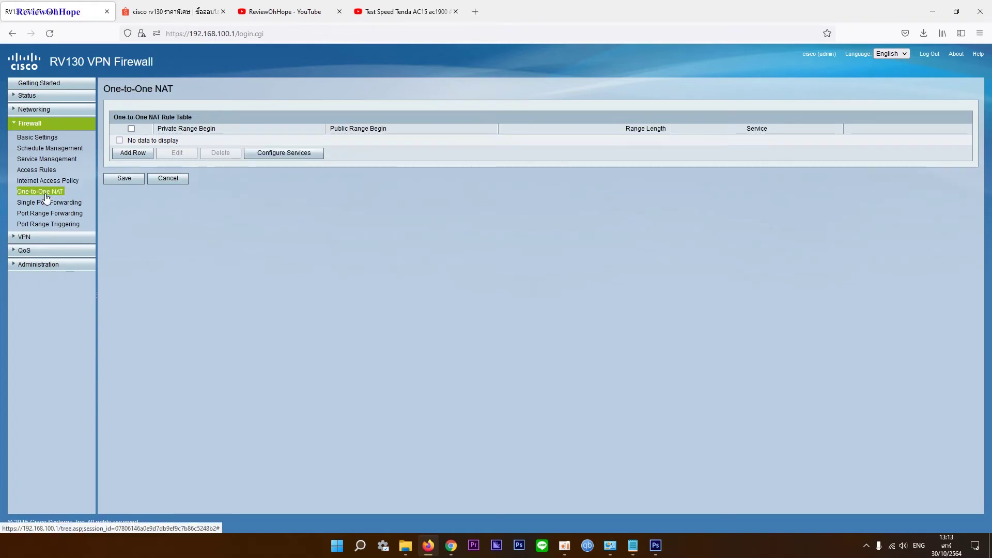
{"action": "left_click", "coordinate": [123, 155]}
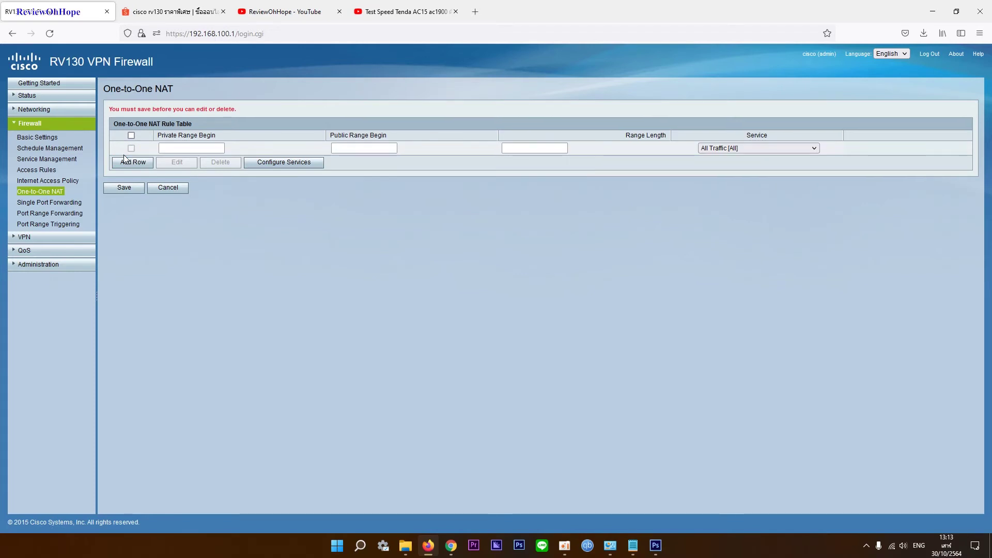
{"action": "left_click", "coordinate": [168, 189]}
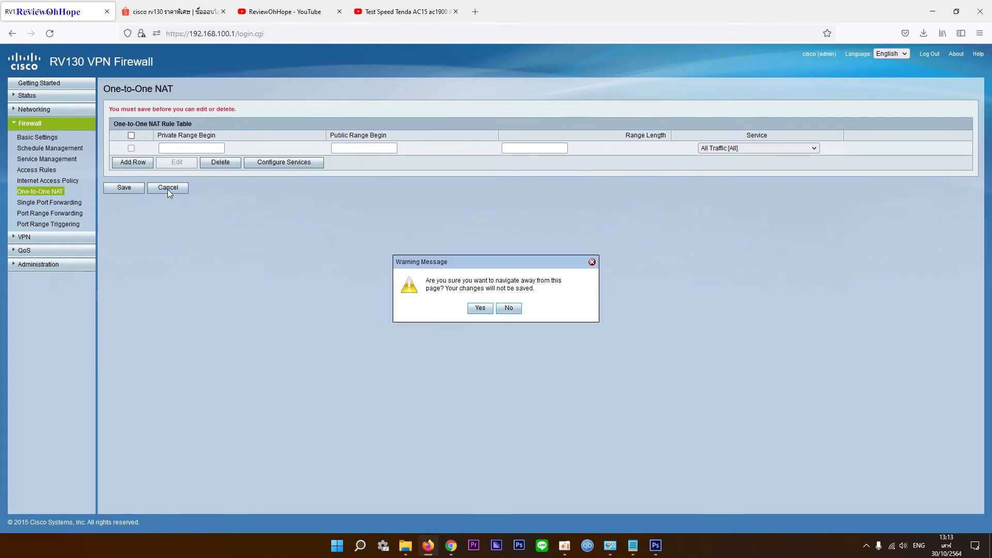
{"action": "left_click", "coordinate": [480, 309]}
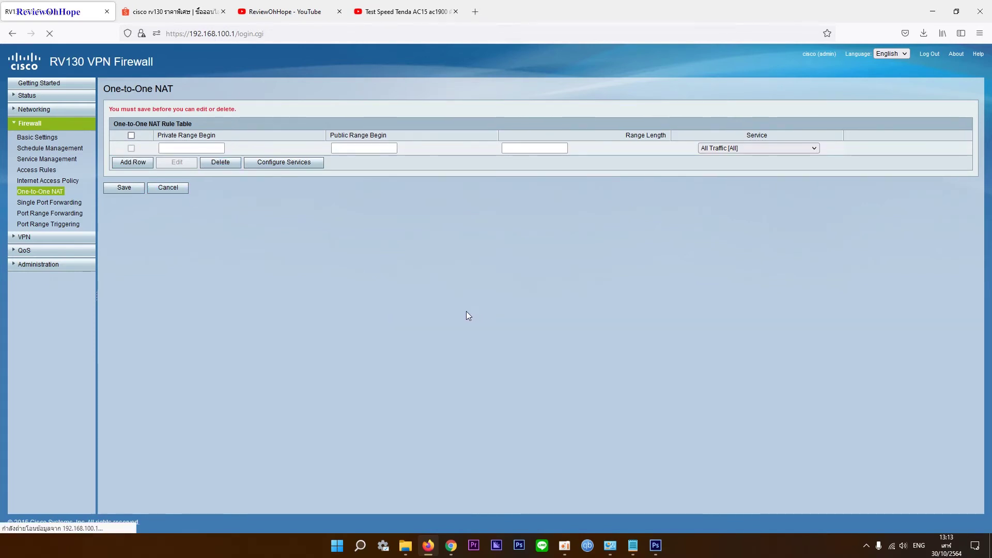
Review the whole Single Port Forwarding rule table
{"action": "left_click", "coordinate": [51, 202]}
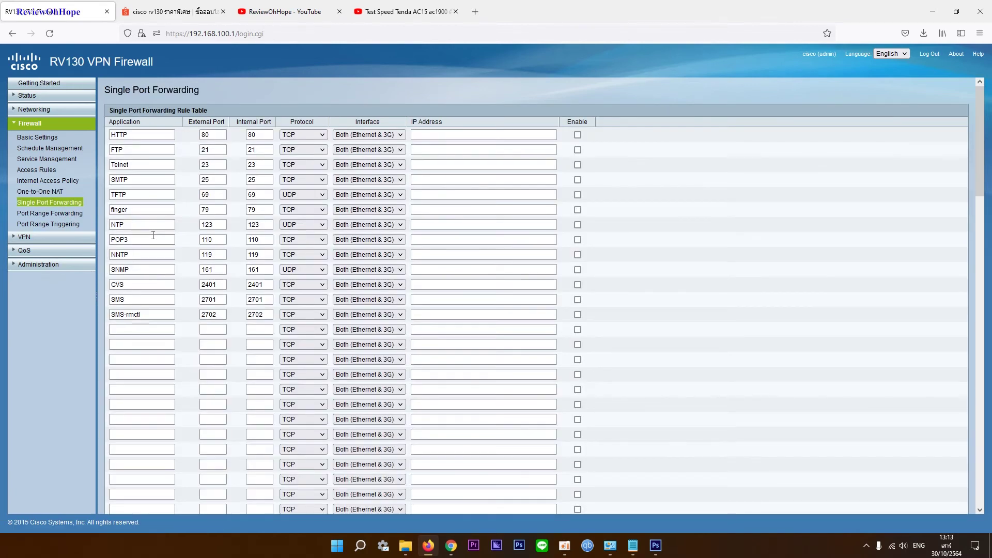
{"action": "scroll", "coordinate": [158, 235], "scroll_direction": "down", "scroll_amount": 15}
{"action": "scroll", "coordinate": [166, 259], "scroll_direction": "down", "scroll_amount": 3}
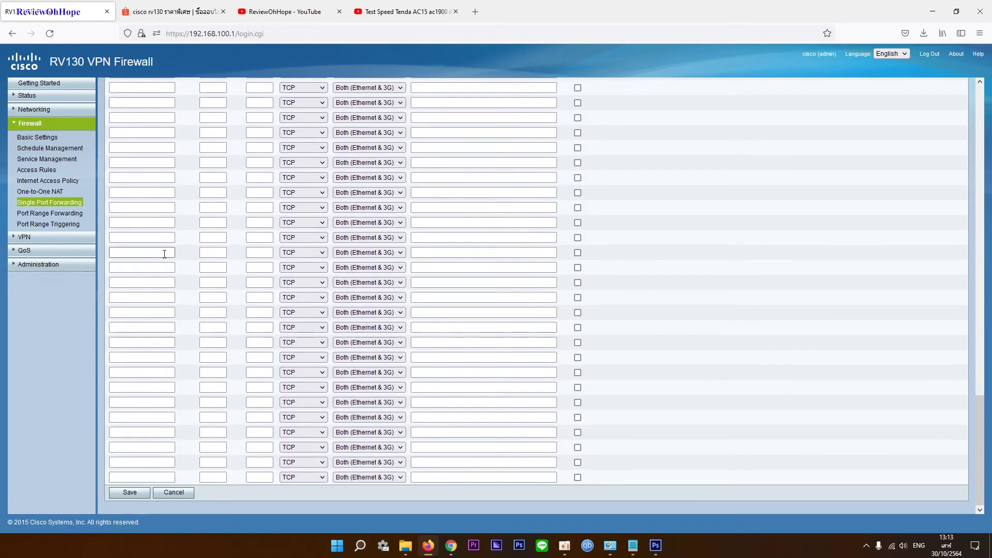
{"action": "scroll", "coordinate": [157, 248], "scroll_direction": "up", "scroll_amount": 20}
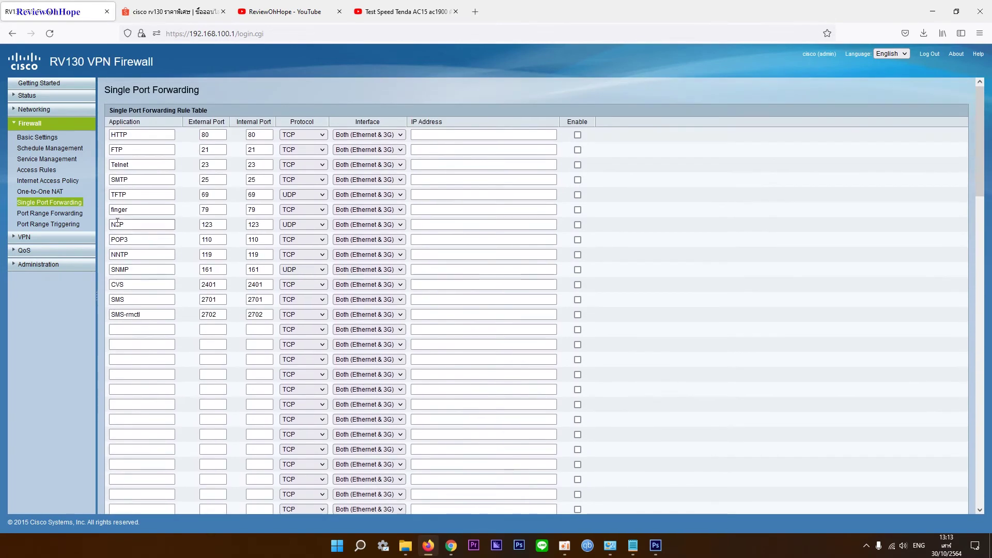
Review the full Port Range Forwarding and Port Range Triggering tables
{"action": "left_click", "coordinate": [51, 213]}
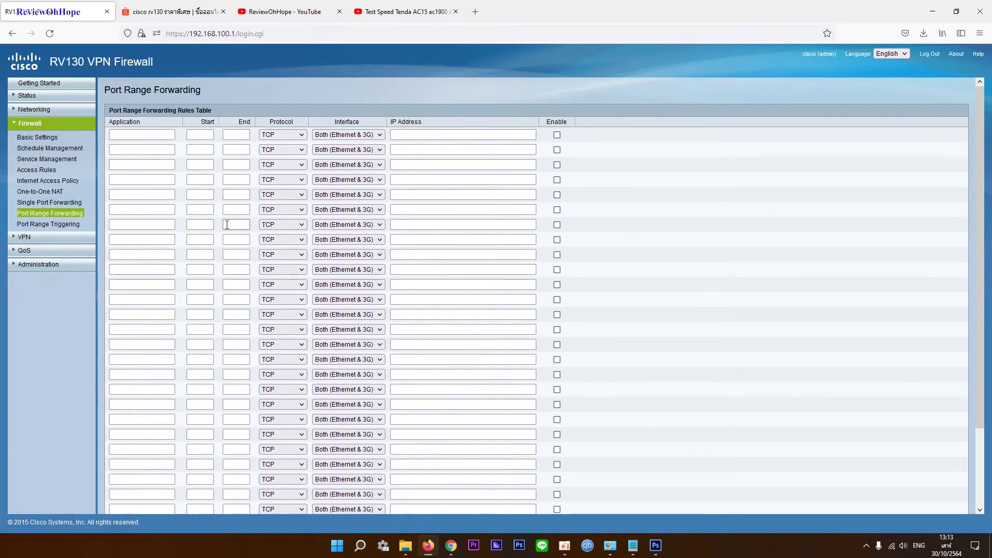
{"action": "scroll", "coordinate": [226, 223], "scroll_direction": "down", "scroll_amount": 15}
{"action": "scroll", "coordinate": [222, 244], "scroll_direction": "up", "scroll_amount": 15}
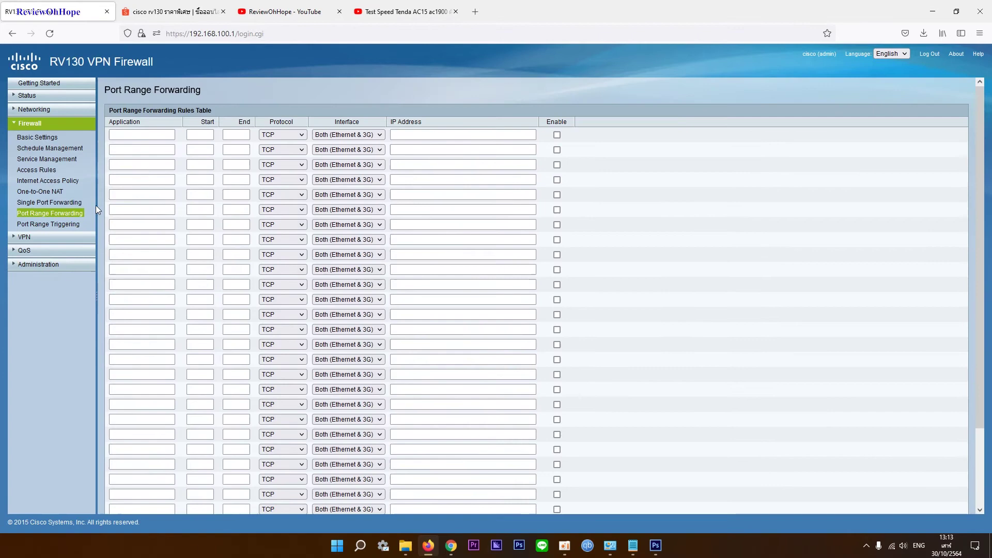
{"action": "left_click", "coordinate": [52, 224]}
{"action": "scroll", "coordinate": [228, 217], "scroll_direction": "down", "scroll_amount": 3}
{"action": "scroll", "coordinate": [227, 218], "scroll_direction": "down", "scroll_amount": 12}
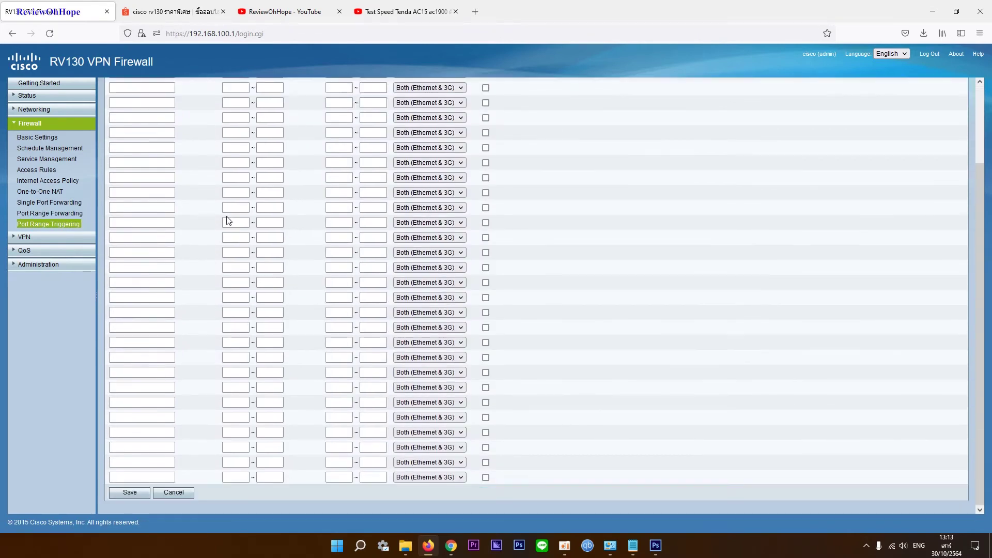
{"action": "scroll", "coordinate": [126, 215], "scroll_direction": "up", "scroll_amount": 15}
Examine the Basic VPN Setup page for site-to-site IPSec VPN
{"action": "left_click", "coordinate": [62, 237]}
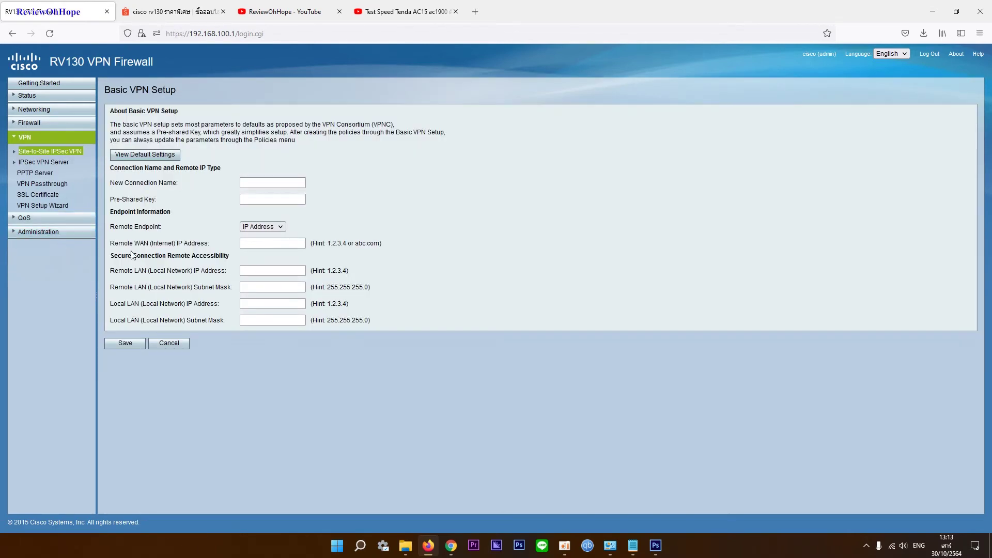
{"action": "left_click", "coordinate": [17, 152]}
{"action": "left_click", "coordinate": [61, 163]}
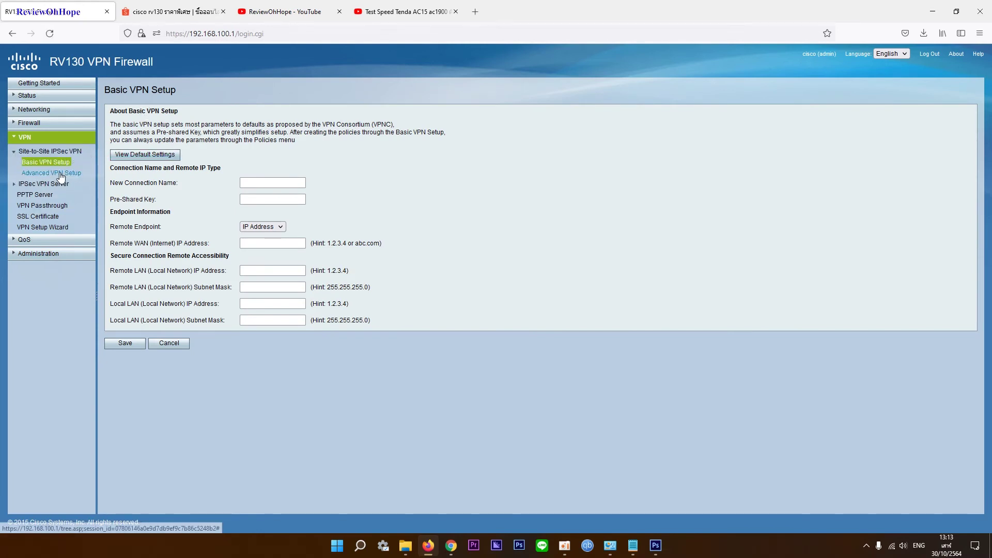
Start a new IKE policy in Advanced VPN Setup and examine its exchange mode and local and remote identifier types
{"action": "left_click", "coordinate": [61, 173]}
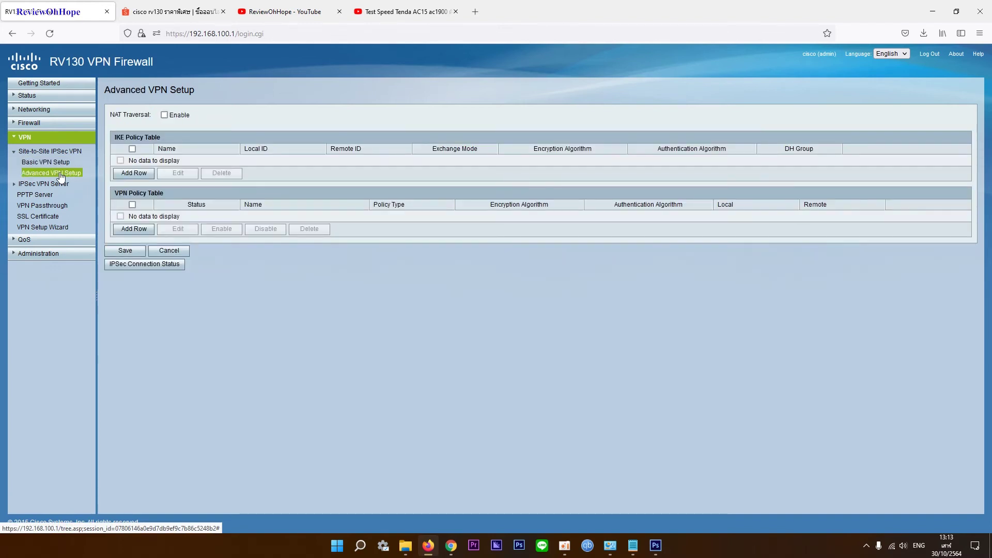
{"action": "left_click", "coordinate": [137, 175]}
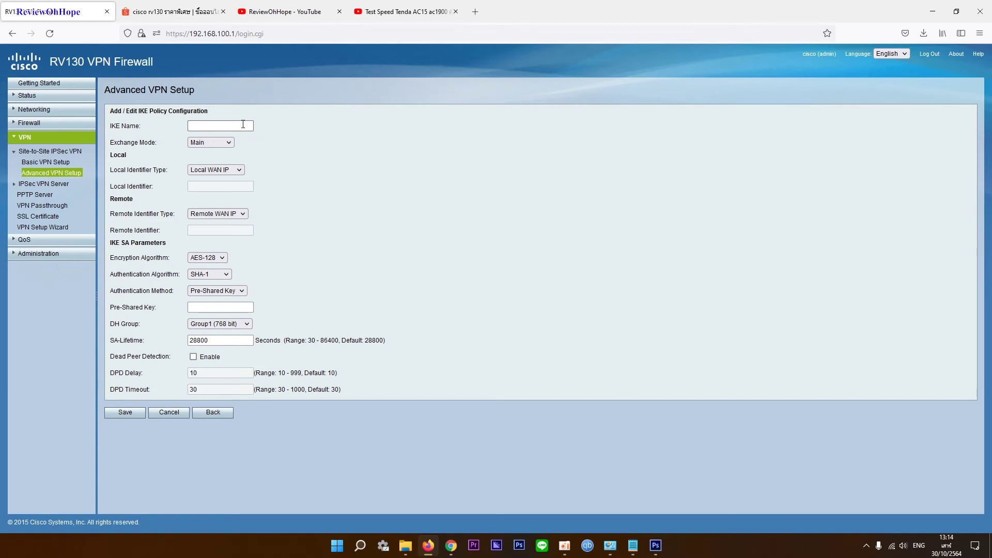
{"action": "left_click", "coordinate": [221, 170]}
{"action": "left_click", "coordinate": [209, 143]}
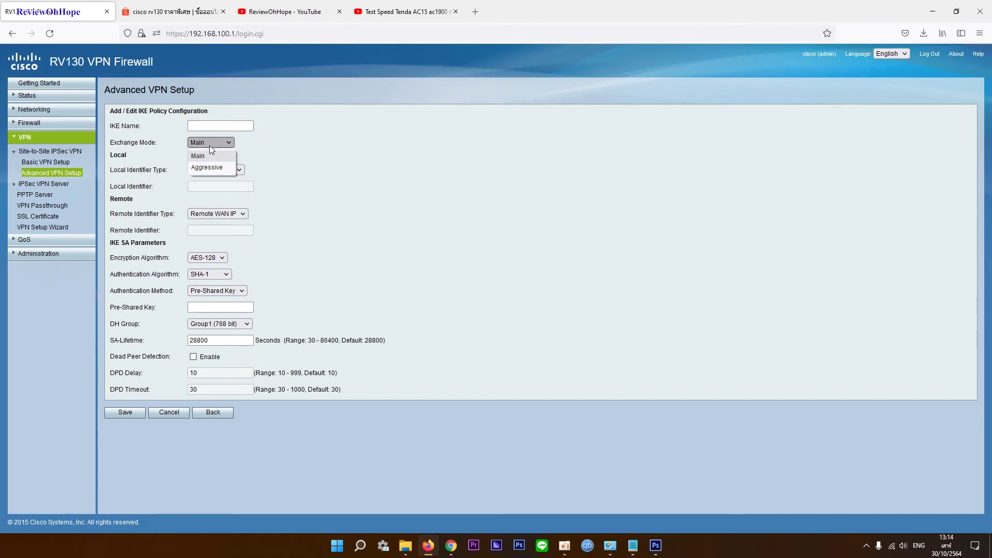
{"action": "left_click", "coordinate": [209, 145]}
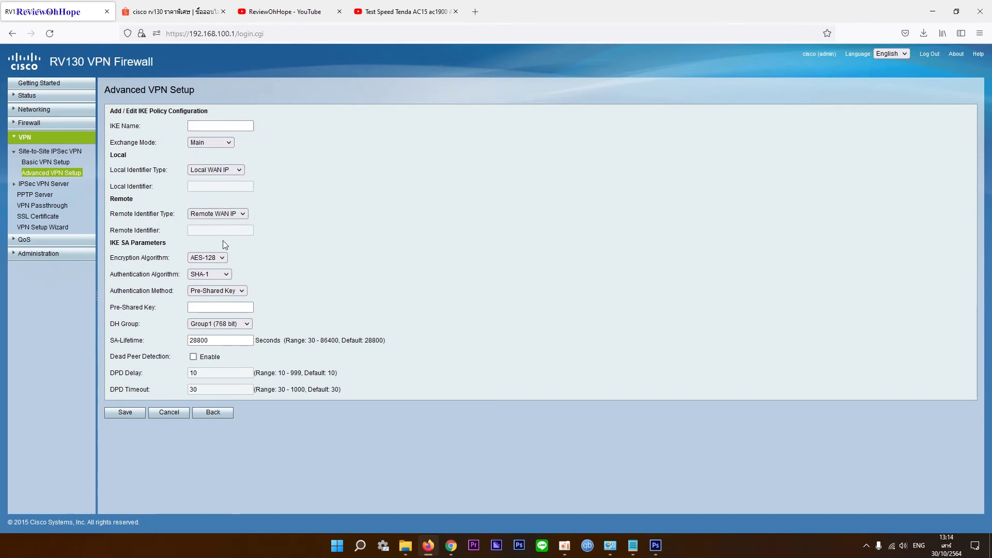
{"action": "left_click", "coordinate": [212, 215]}
{"action": "left_click", "coordinate": [212, 215]}
Examine the IKE policy's encryption, authentication and DH group choices, and leave the policy without saving
{"action": "left_click", "coordinate": [215, 258]}
{"action": "left_click", "coordinate": [221, 274]}
{"action": "left_click", "coordinate": [221, 274]}
{"action": "left_click", "coordinate": [219, 290]}
{"action": "left_click", "coordinate": [220, 291]}
{"action": "left_click", "coordinate": [222, 320]}
{"action": "left_click", "coordinate": [222, 320]}
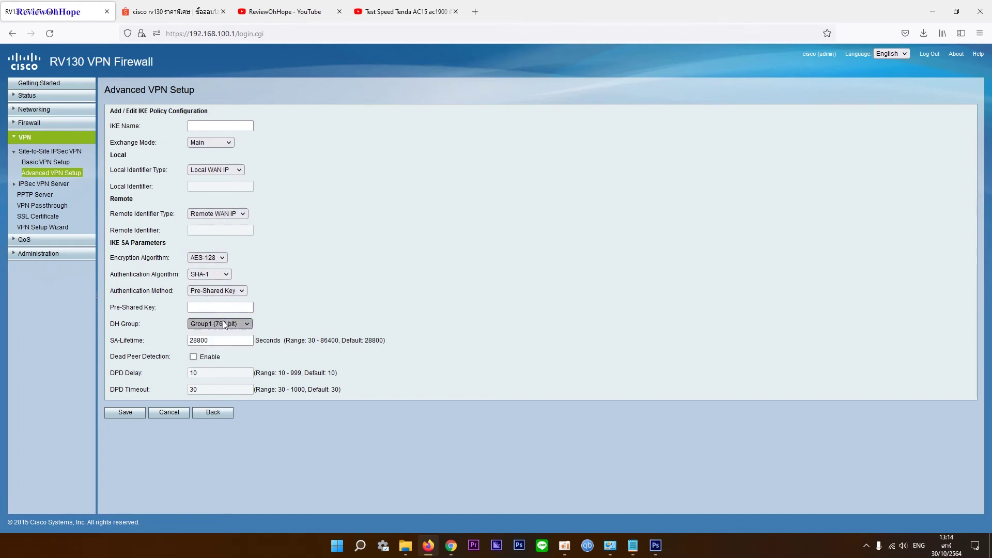
{"action": "left_click", "coordinate": [215, 413]}
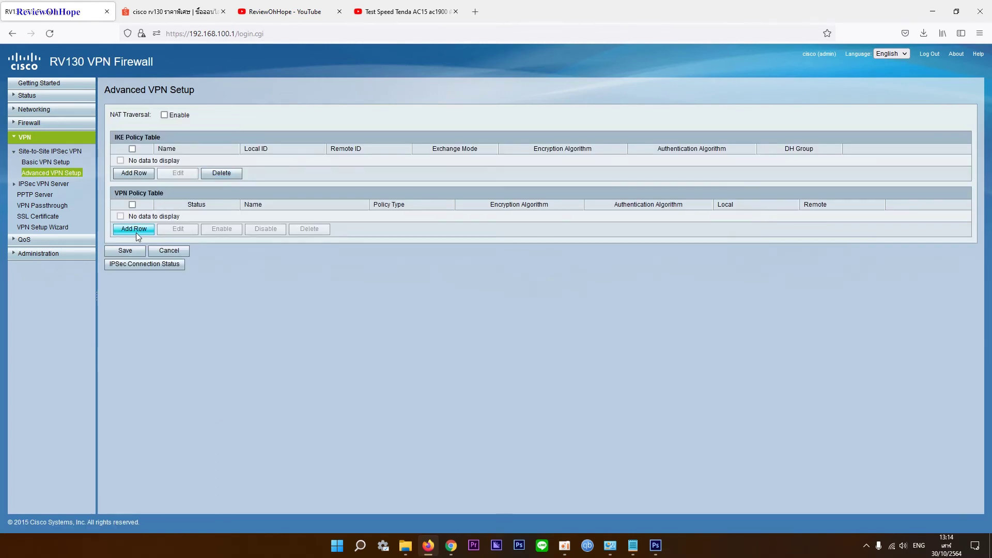
Start a new VPN policy, examine its policy type, traffic selection and parameter fields, and leave it without saving
{"action": "left_click", "coordinate": [134, 231]}
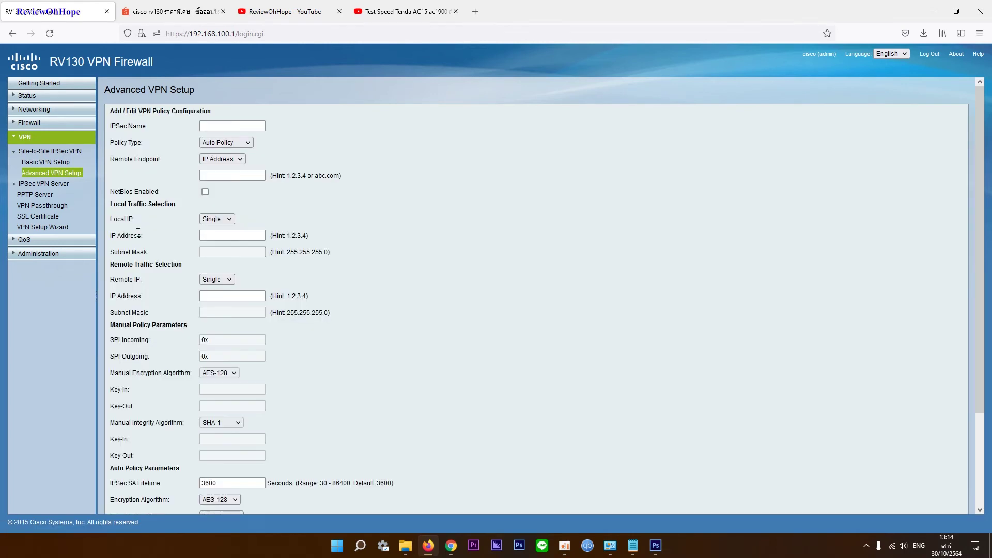
{"action": "left_click", "coordinate": [231, 142]}
{"action": "left_click", "coordinate": [243, 156]}
{"action": "scroll", "coordinate": [416, 176], "scroll_direction": "down", "scroll_amount": 3}
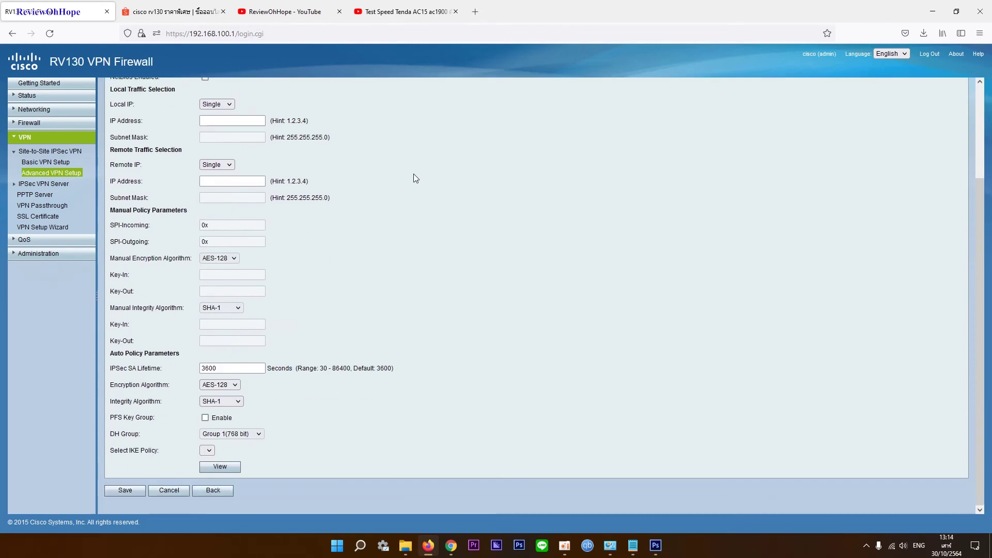
{"action": "scroll", "coordinate": [355, 388], "scroll_direction": "up", "scroll_amount": 3}
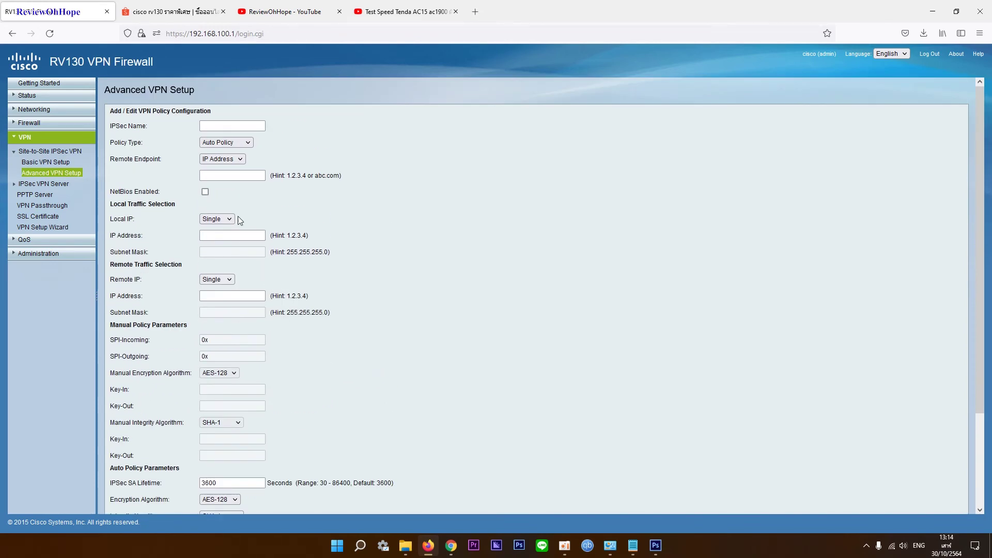
{"action": "left_click", "coordinate": [227, 218]}
{"action": "scroll", "coordinate": [287, 262], "scroll_direction": "down", "scroll_amount": 3}
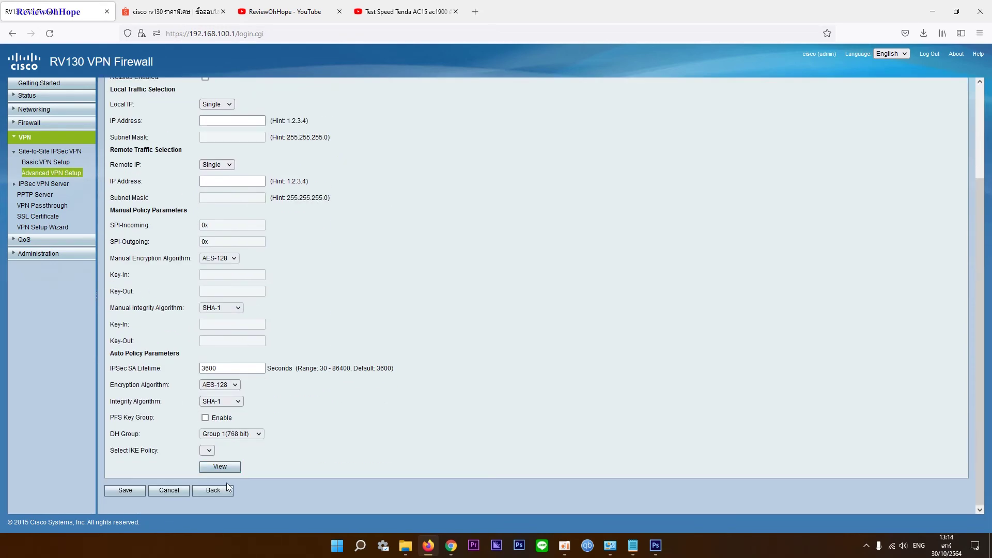
{"action": "left_click", "coordinate": [227, 489]}
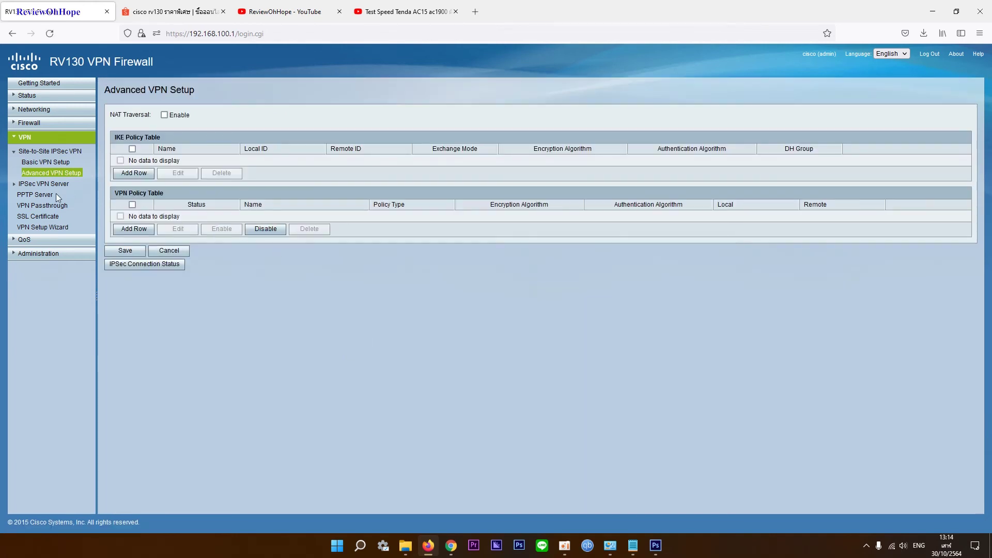
Review the IPSec VPN Server's setup and user pages, discarding a blank new user account row without saving
{"action": "left_click", "coordinate": [47, 184]}
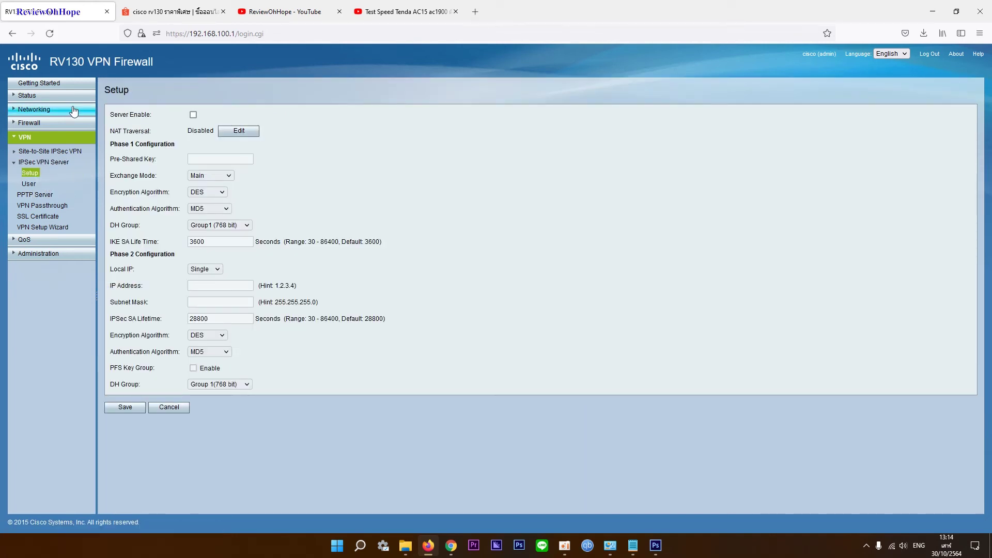
{"action": "left_click", "coordinate": [25, 185]}
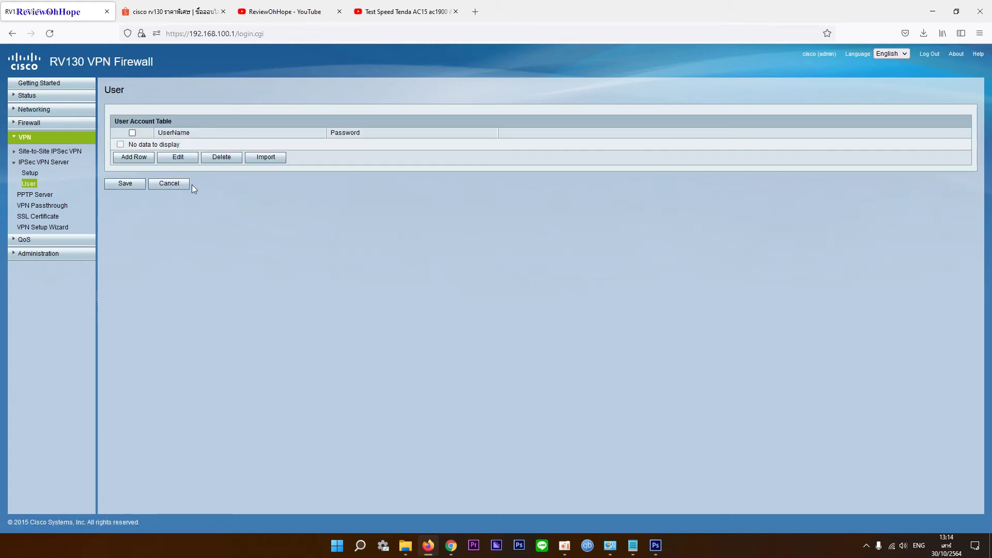
{"action": "left_click", "coordinate": [132, 160]}
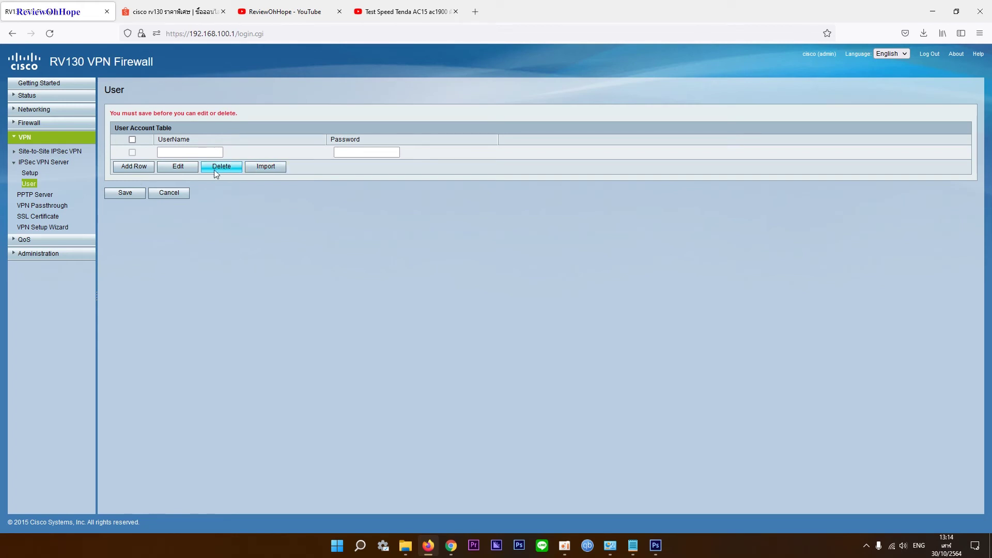
{"action": "left_click", "coordinate": [176, 192]}
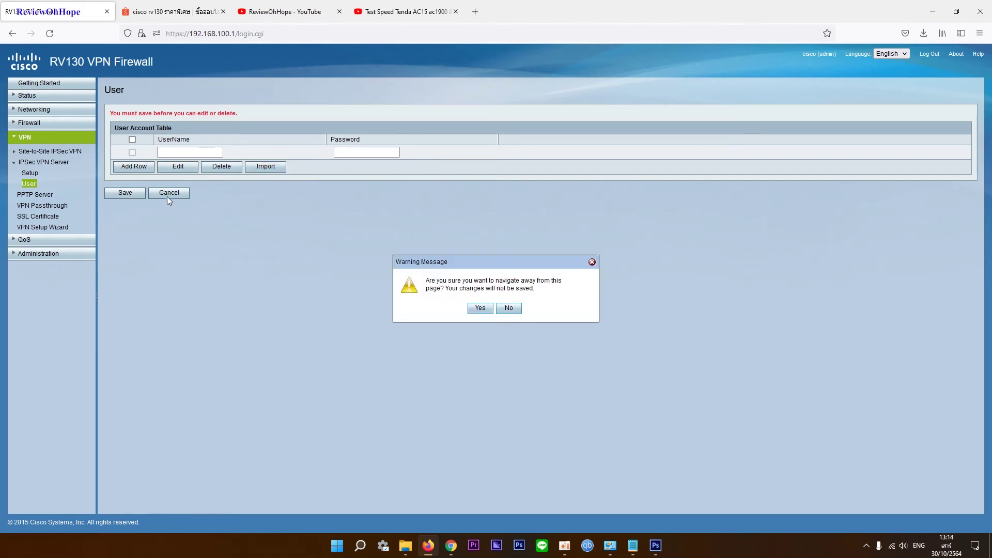
{"action": "left_click", "coordinate": [479, 309]}
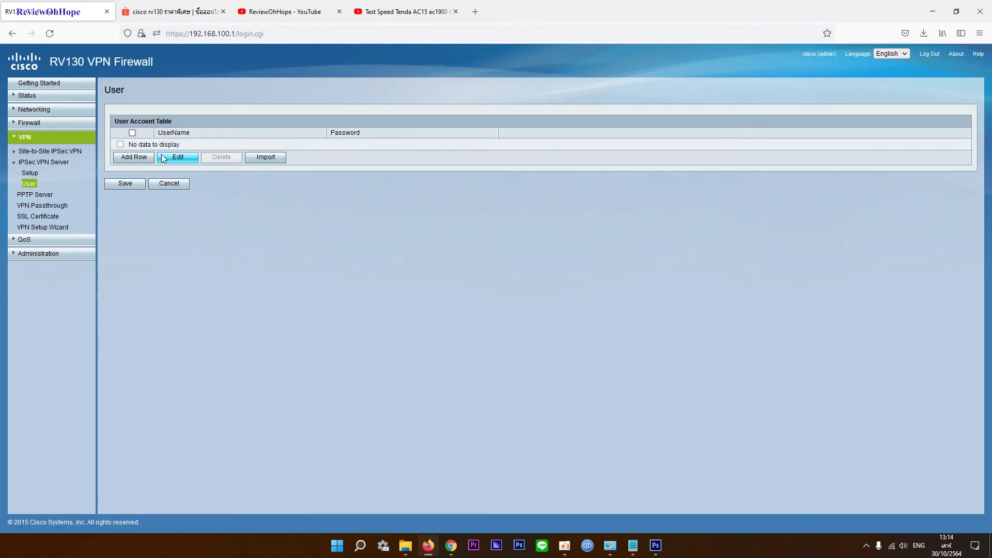
Review the PPTP Server configuration and the VPN Passthrough options
{"action": "left_click", "coordinate": [39, 195]}
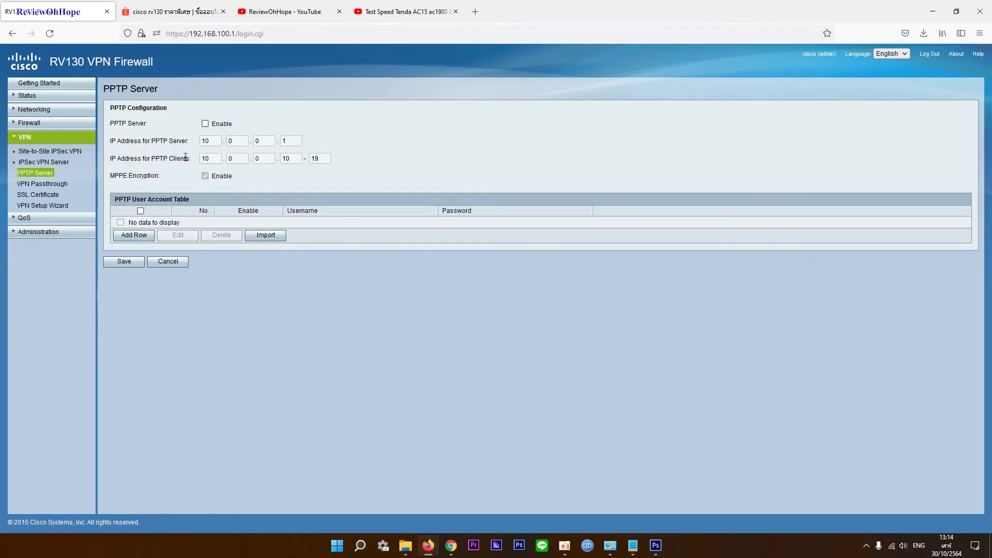
{"action": "left_click", "coordinate": [42, 184]}
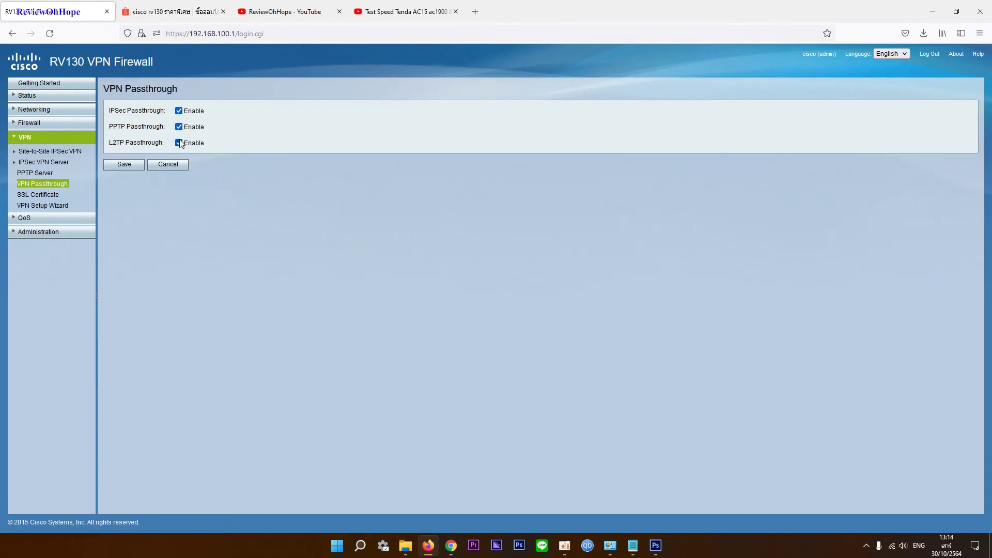
Review the SSL Certificate page, open the VPN Setup Wizard and leave it without configuring anything
{"action": "left_click", "coordinate": [52, 195]}
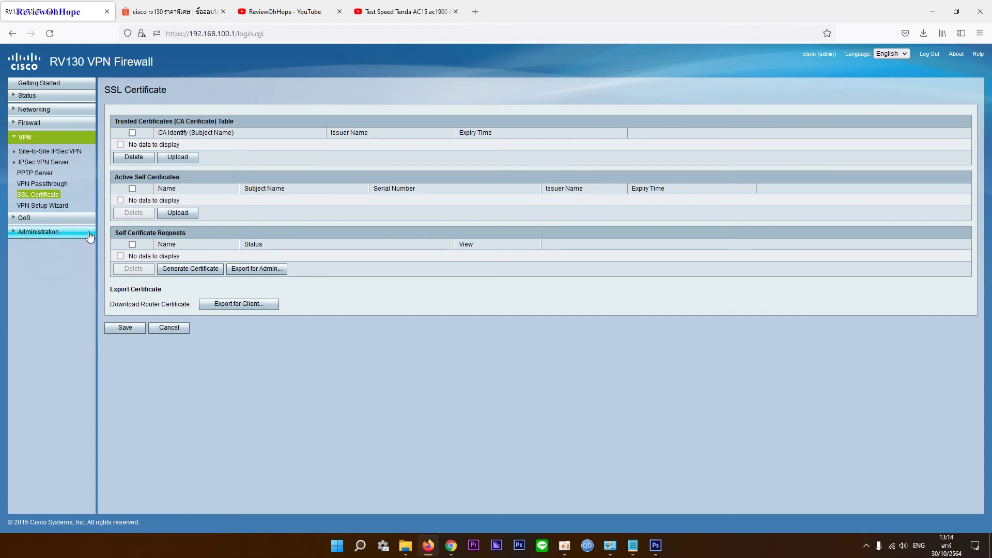
{"action": "left_click", "coordinate": [54, 206]}
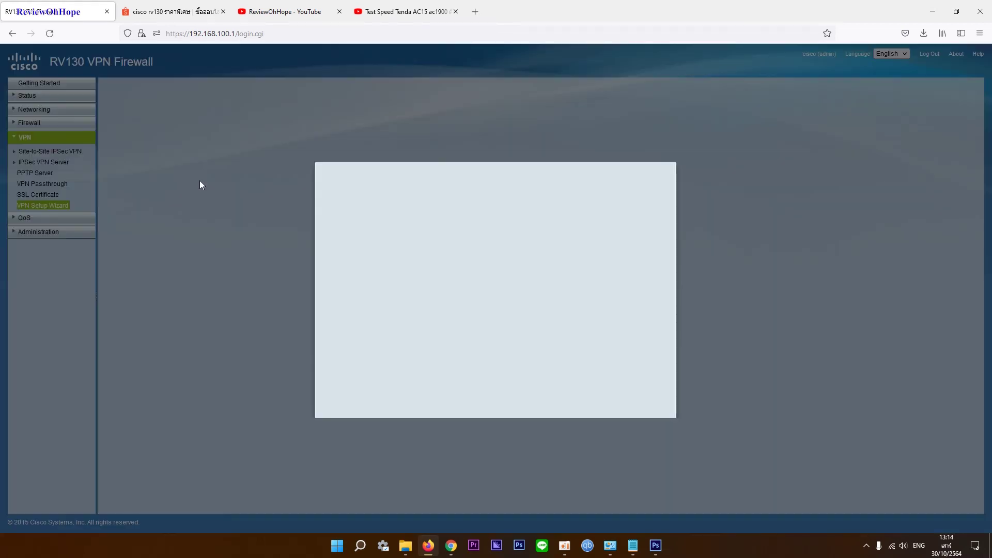
{"action": "left_click", "coordinate": [660, 399]}
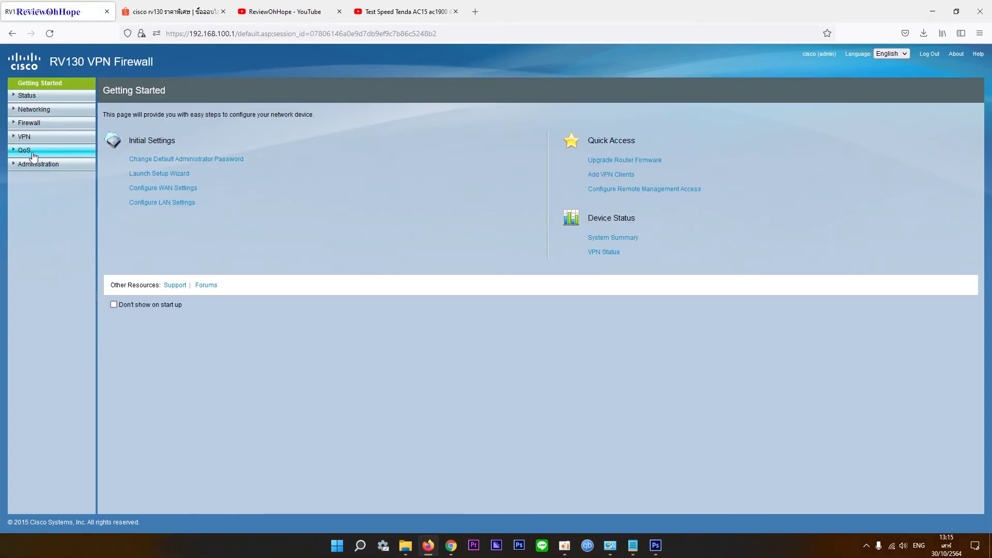
{"action": "left_click", "coordinate": [24, 136]}
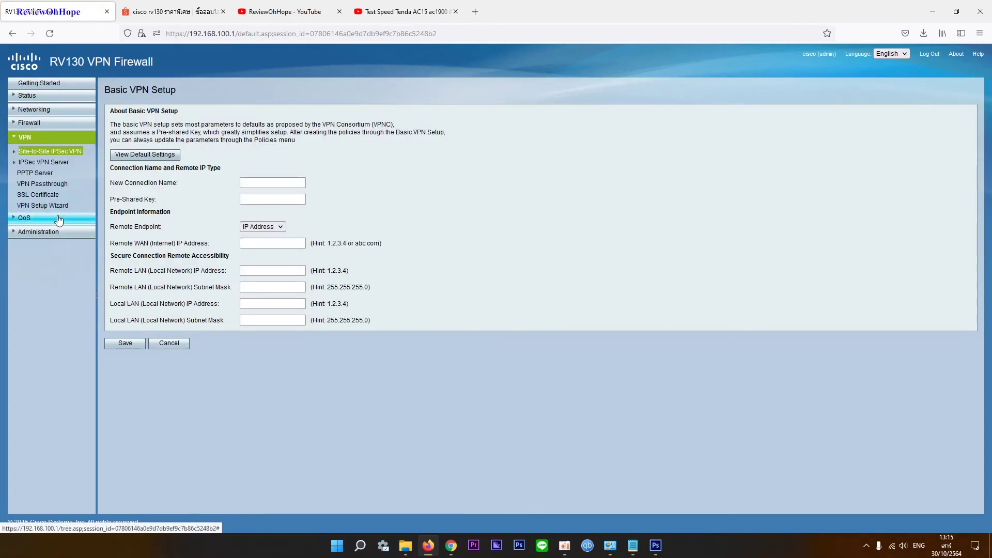
Review the QoS section's bandwidth management, port-based, CoS and DSCP settings
{"action": "left_click", "coordinate": [45, 219]}
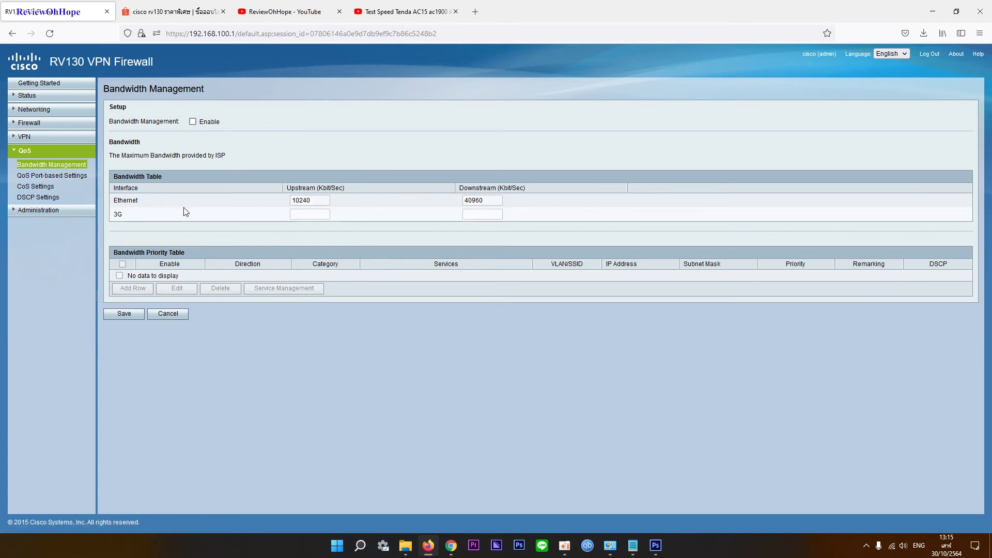
{"action": "left_click", "coordinate": [79, 178]}
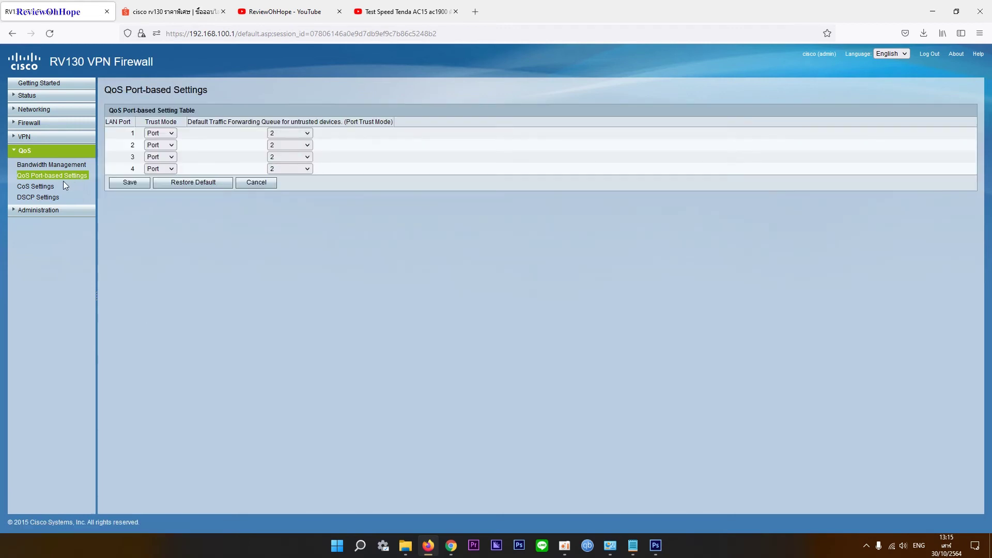
{"action": "left_click", "coordinate": [48, 188]}
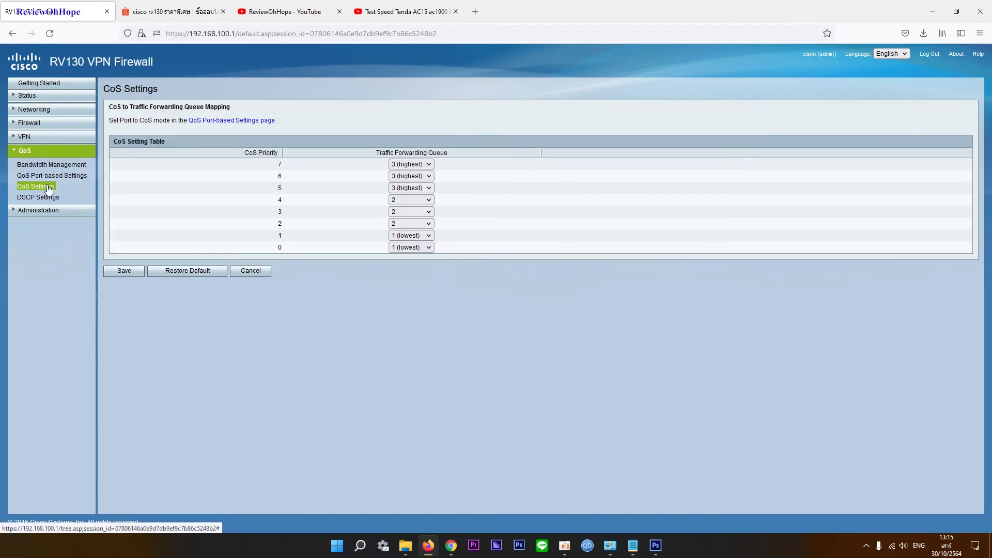
{"action": "left_click", "coordinate": [42, 201]}
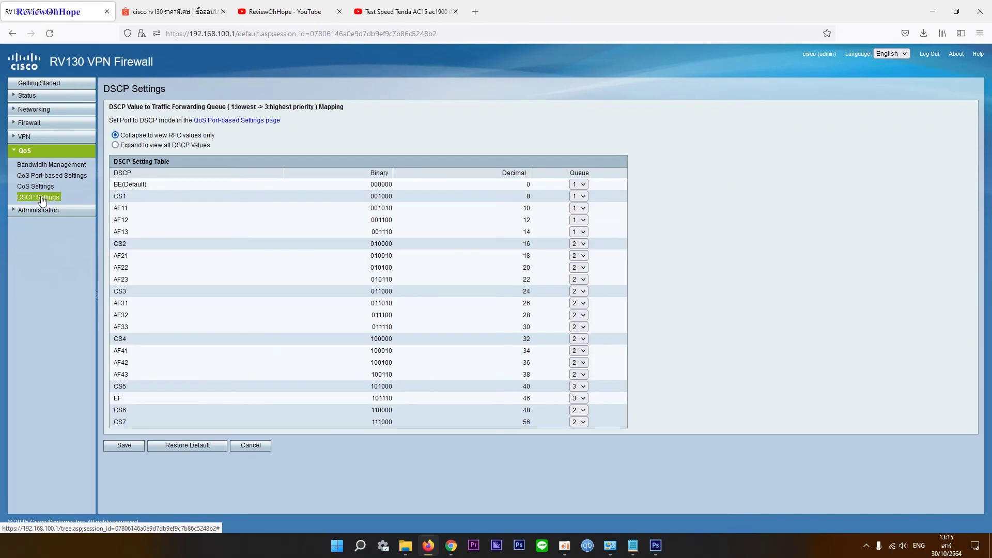
Review the administration settings for device properties, password complexity, users, session timeout and SNMP
{"action": "left_click", "coordinate": [40, 210]}
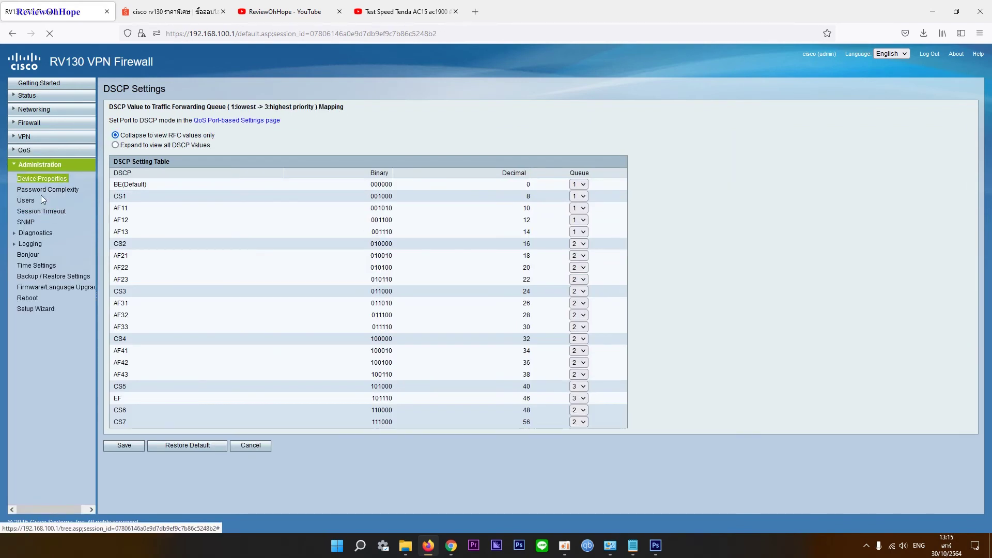
{"action": "left_click", "coordinate": [209, 117]}
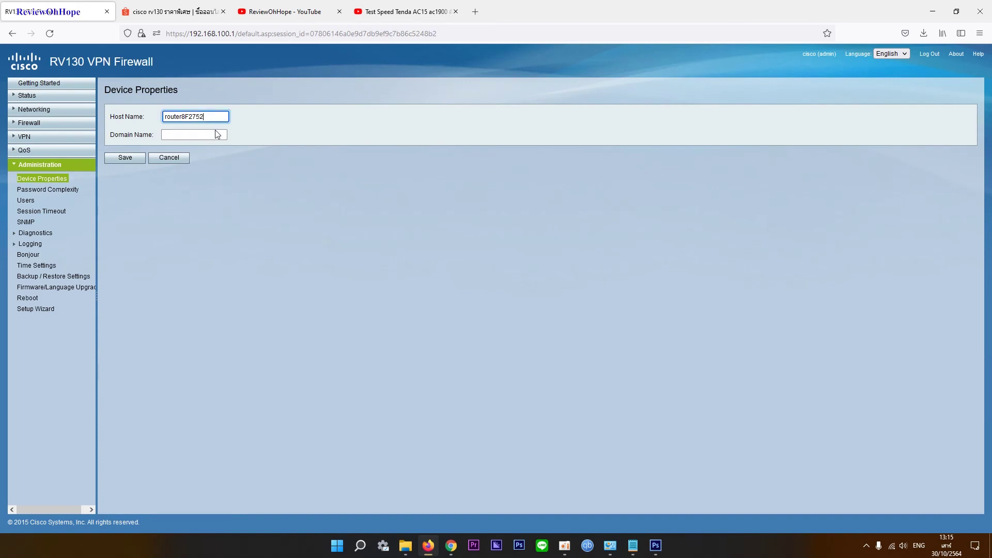
{"action": "left_click", "coordinate": [49, 190]}
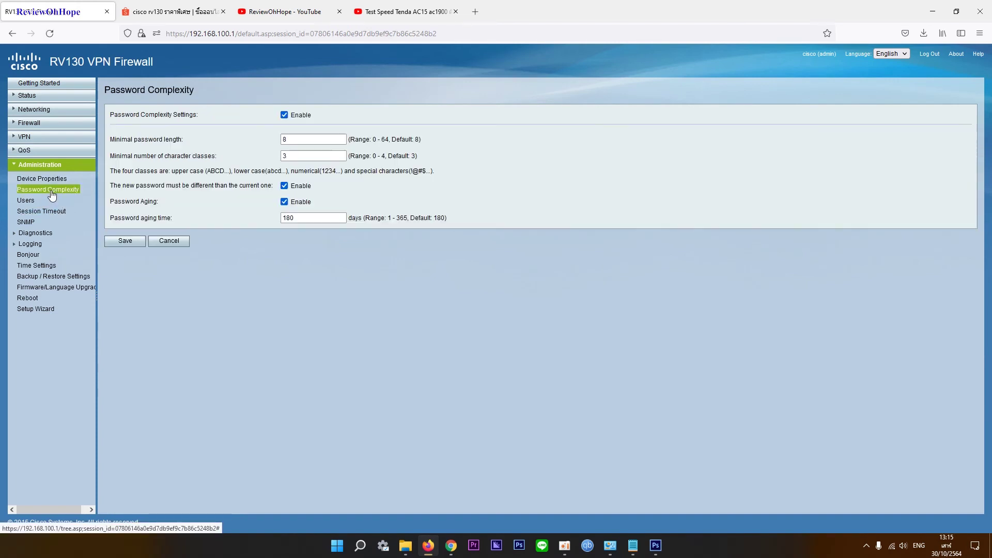
{"action": "left_click", "coordinate": [25, 201]}
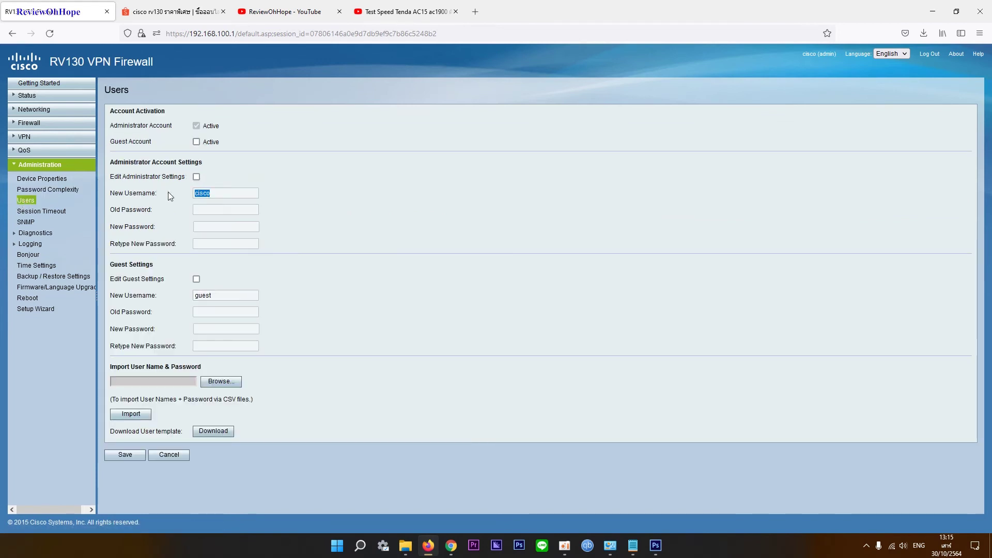
{"action": "left_click", "coordinate": [43, 213]}
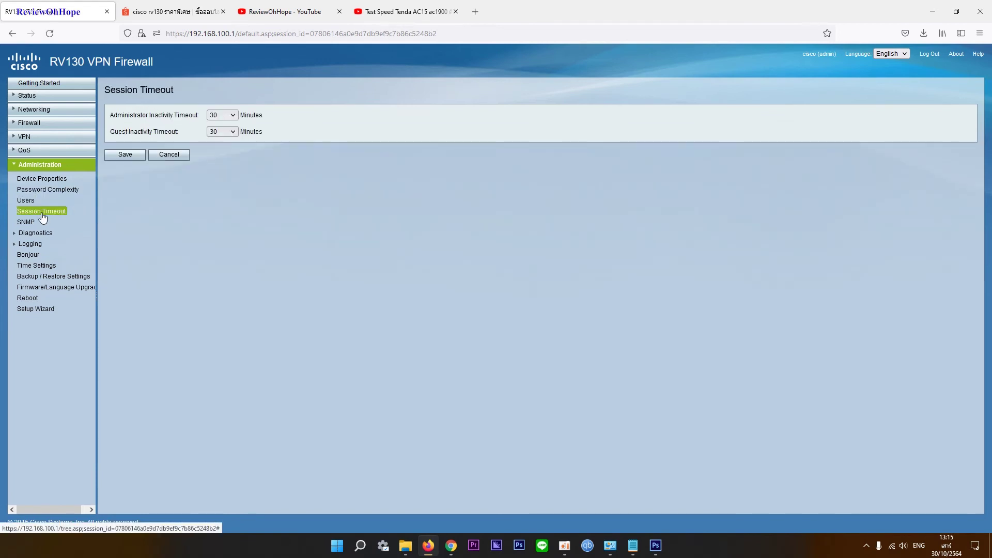
{"action": "left_click", "coordinate": [29, 223]}
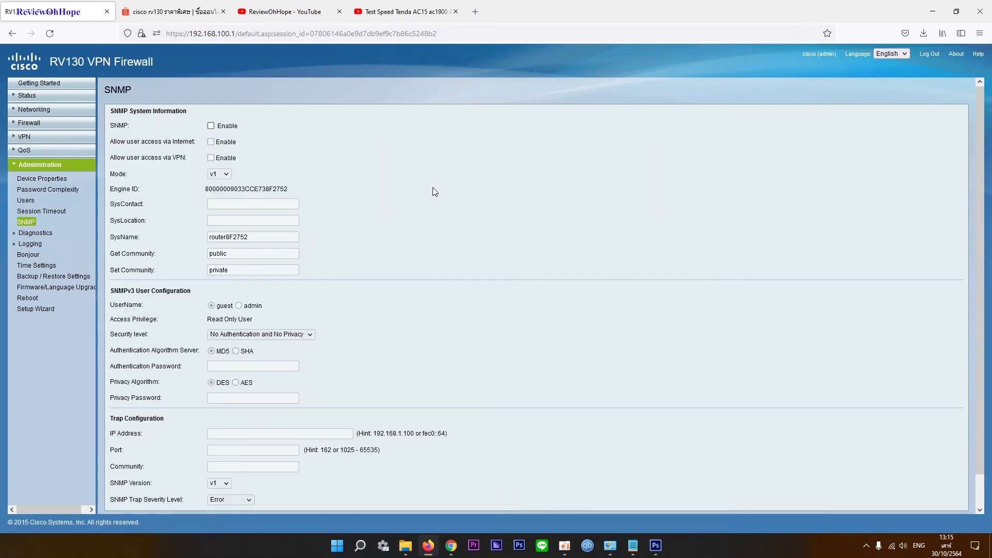
Ping 192.168.1.1 with the diagnostic network tools and close the ping result
{"action": "left_click", "coordinate": [32, 233]}
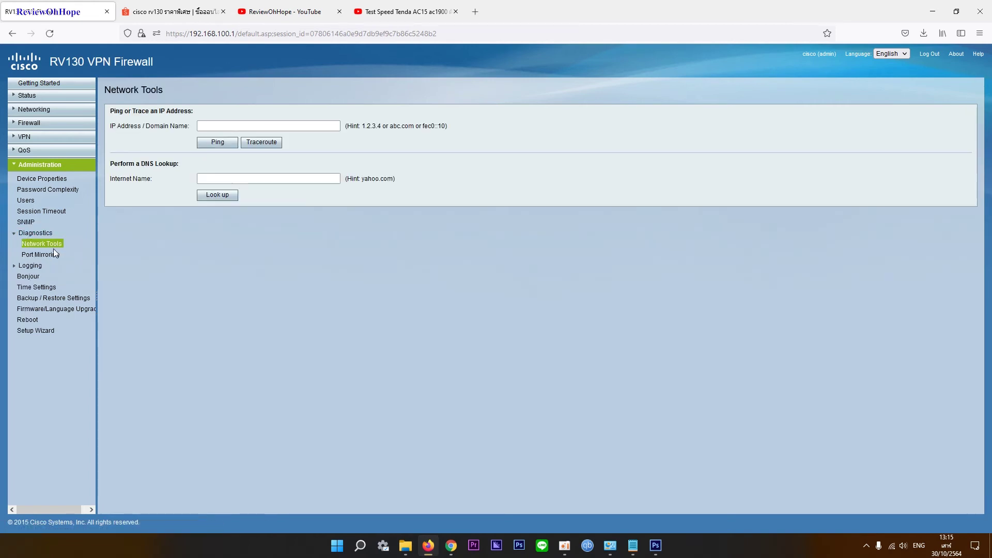
{"action": "left_click", "coordinate": [214, 127]}
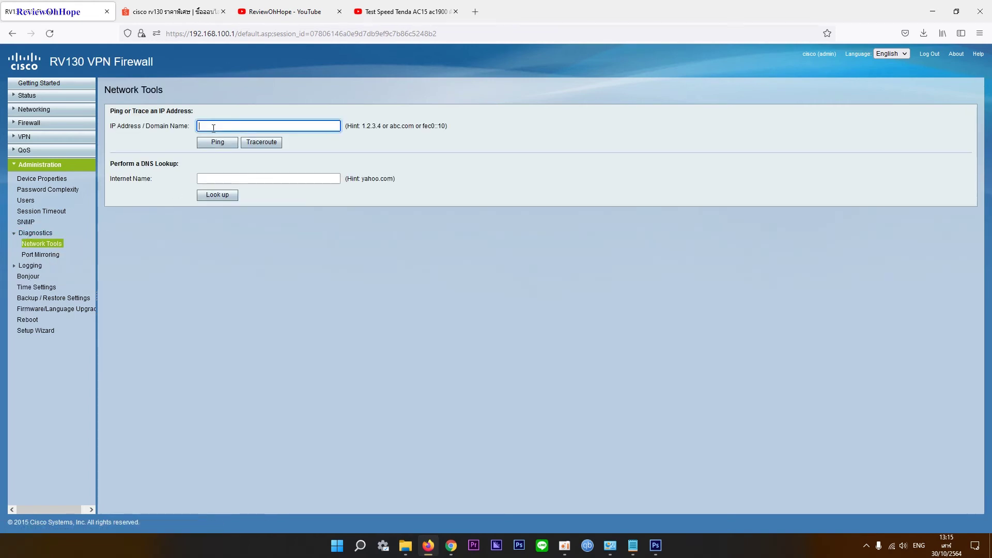
{"action": "type", "text": "192.168.1.1"}
{"action": "left_click", "coordinate": [218, 144]}
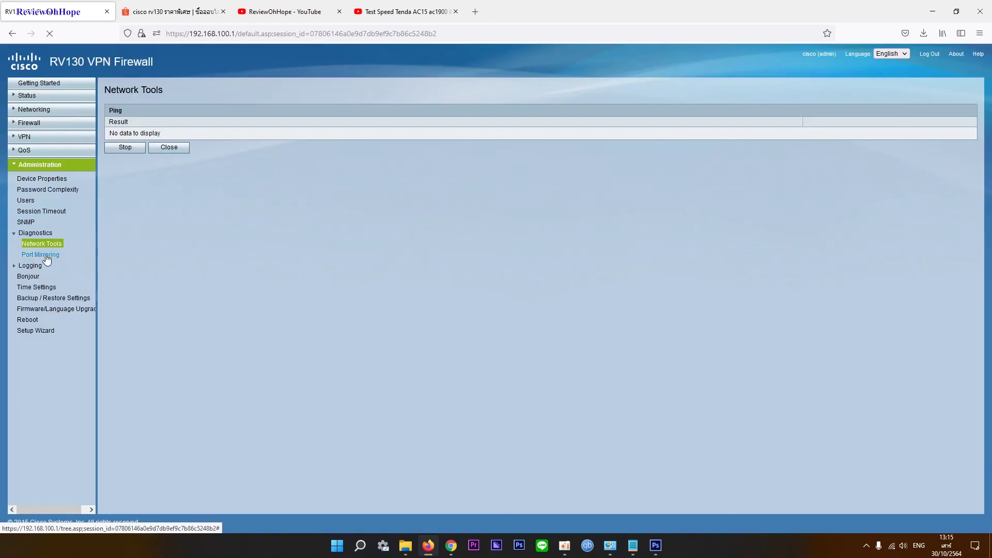
{"action": "left_click", "coordinate": [172, 148]}
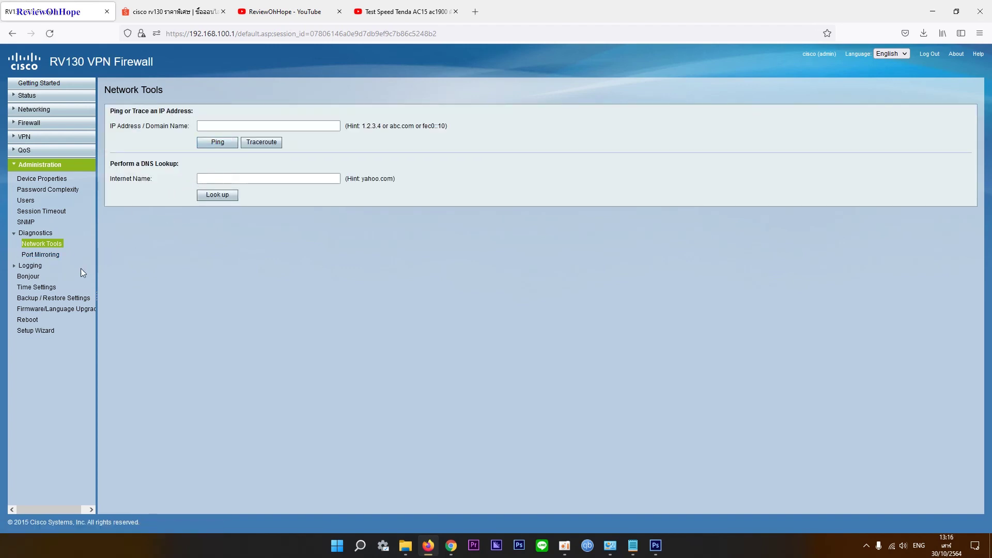
Review the port mirroring, log, e-mail and Bonjour settings
{"action": "left_click", "coordinate": [40, 255]}
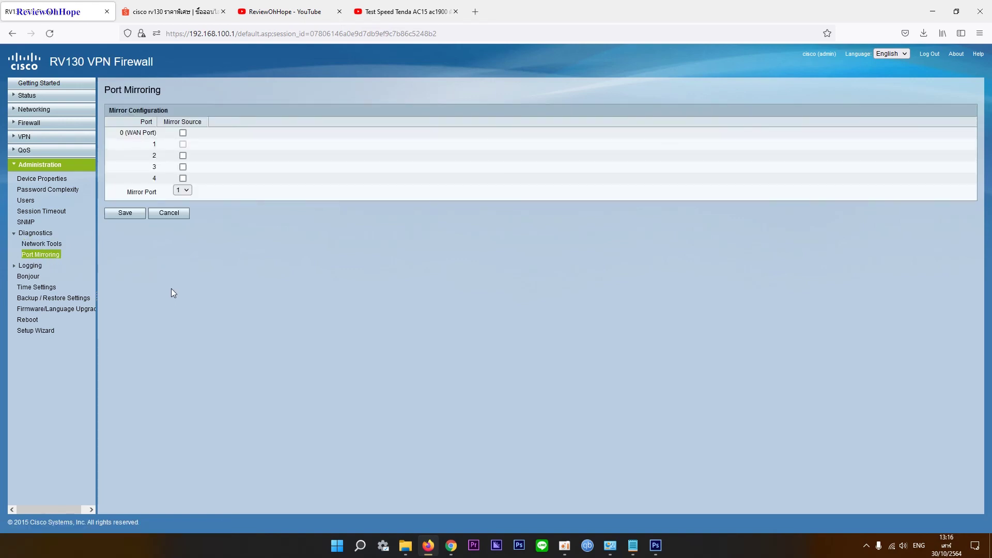
{"action": "left_click", "coordinate": [51, 265]}
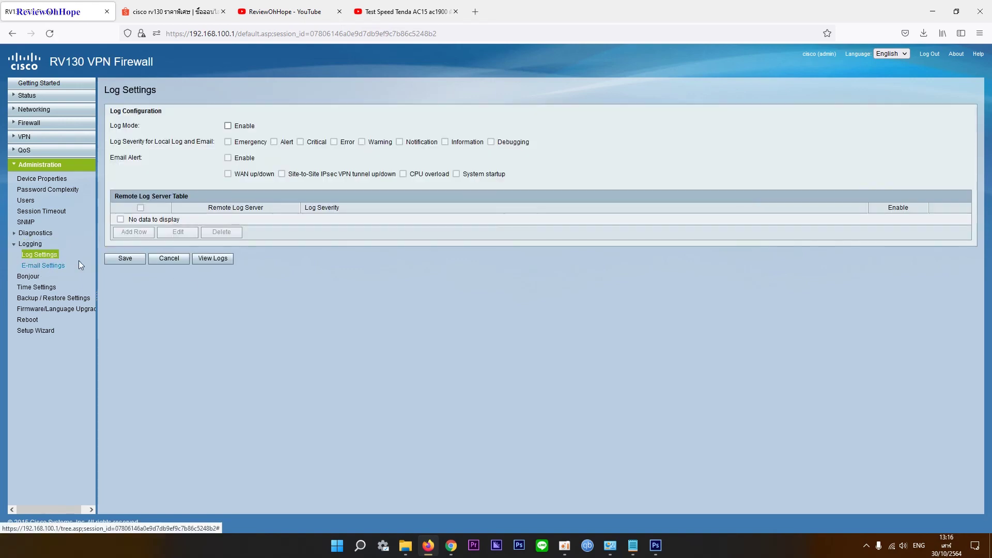
{"action": "left_click", "coordinate": [47, 267]}
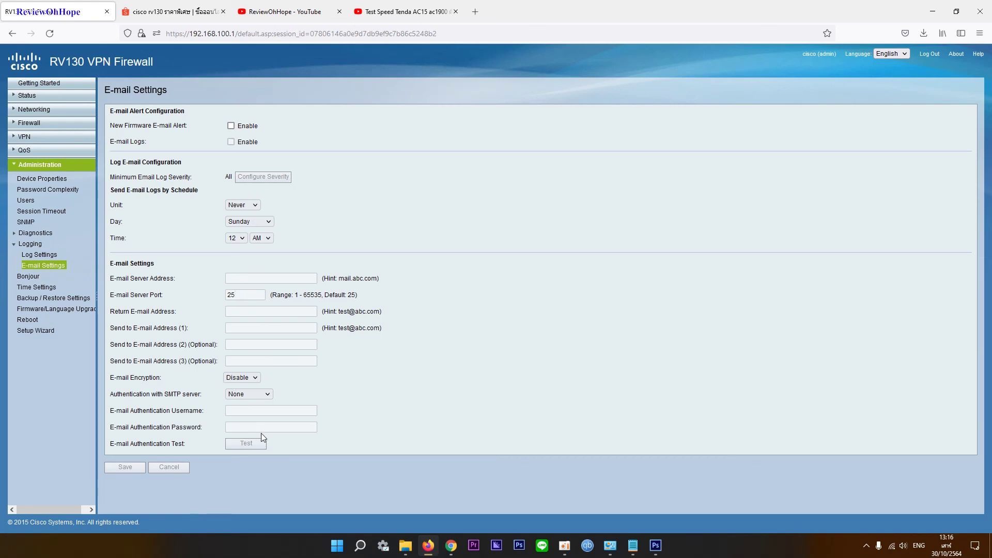
{"action": "left_click", "coordinate": [29, 277]}
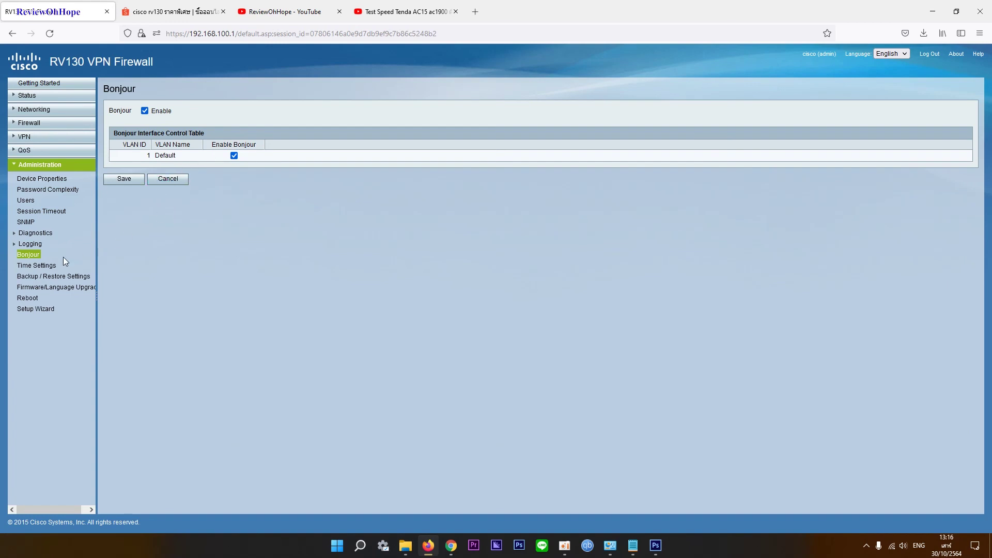
Copy the first NTP server address, time1.nimt.or.th, from Time Settings and search for it on google.co.th in a new browser tab
{"action": "left_click", "coordinate": [39, 266]}
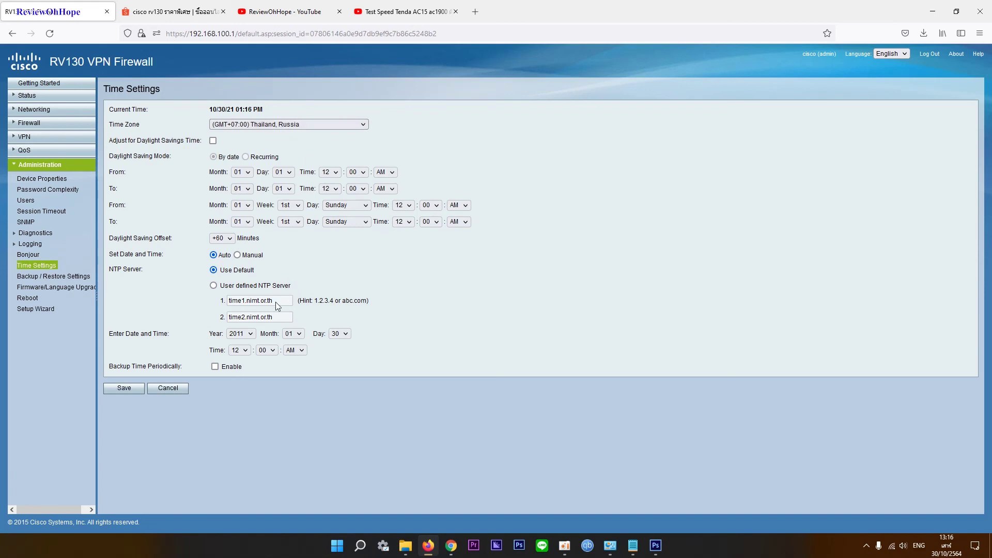
{"action": "left_click_drag", "start_coordinate": [275, 302], "coordinate": [229, 306]}
{"action": "right_click", "coordinate": [258, 304]}
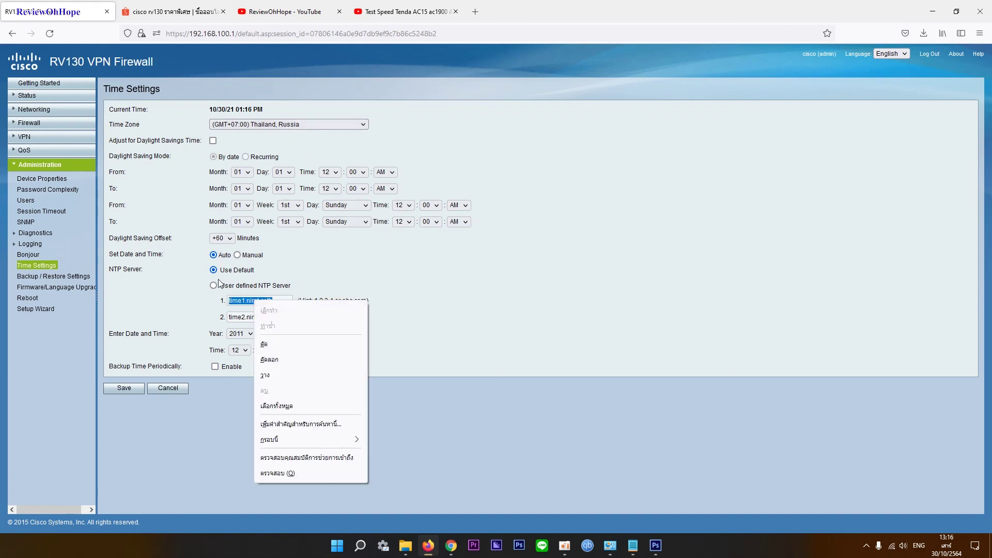
{"action": "left_click", "coordinate": [280, 358]}
{"action": "left_click", "coordinate": [475, 12]}
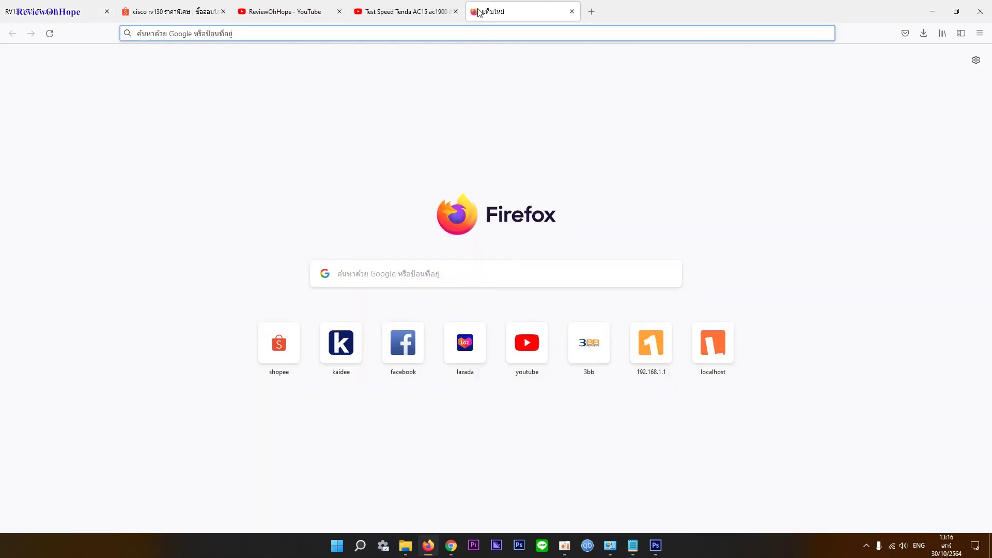
{"action": "type", "text": "google.co.th"}
{"action": "key", "text": "Return"}
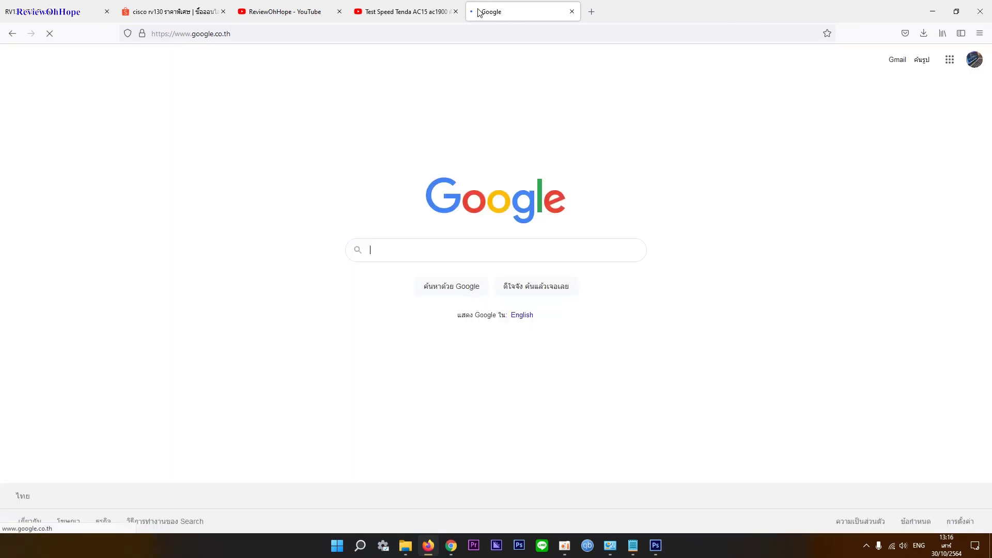
{"action": "key", "text": "ctrl+v"}
{"action": "key", "text": "Return"}
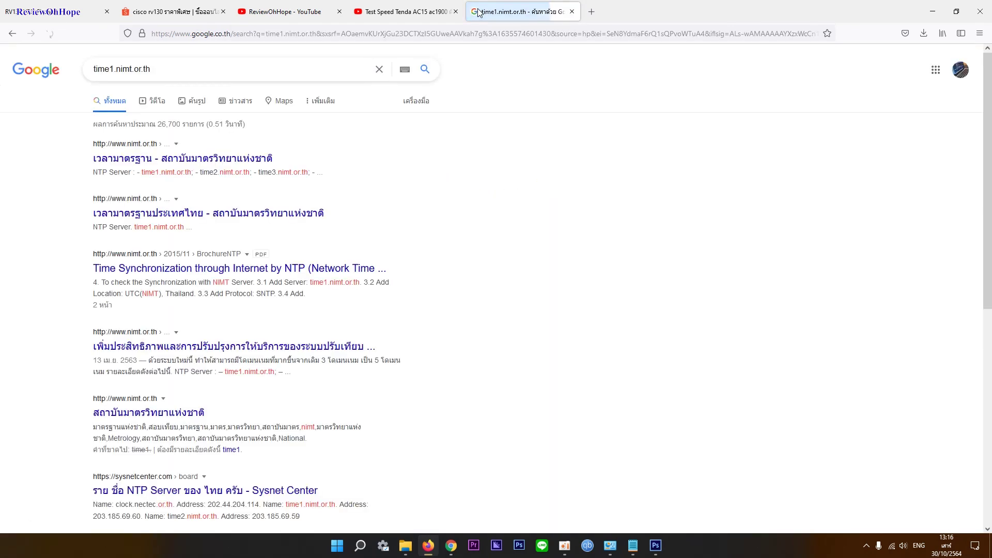
Switch the router's time settings to the user defined NTP servers and save the configuration
{"action": "left_click", "coordinate": [35, 5]}
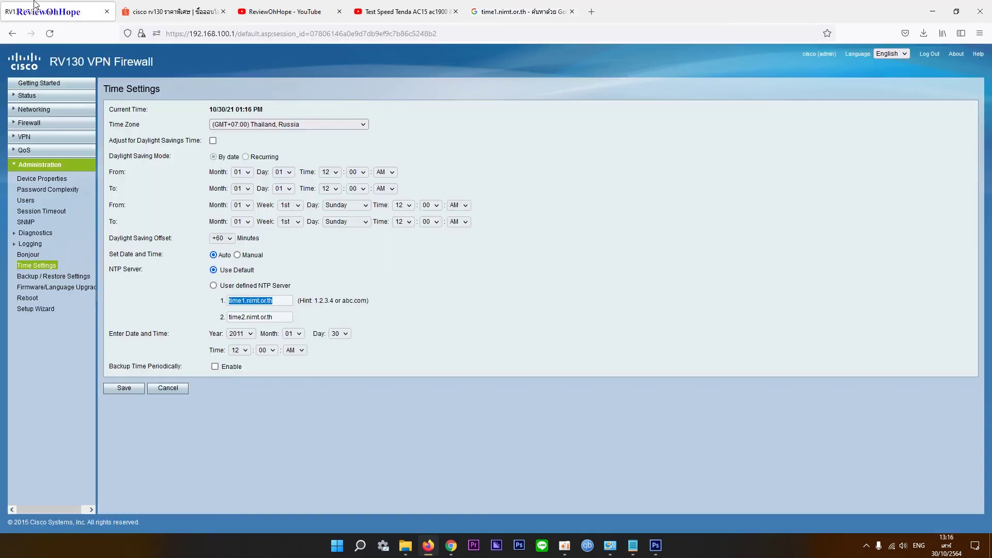
{"action": "left_click", "coordinate": [213, 285]}
{"action": "left_click", "coordinate": [123, 397]}
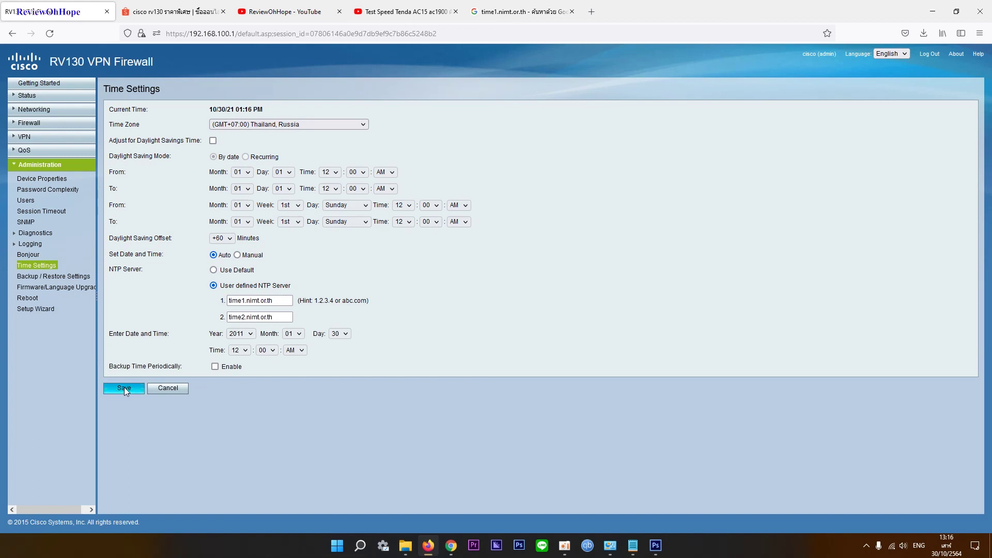
{"action": "left_click", "coordinate": [124, 387]}
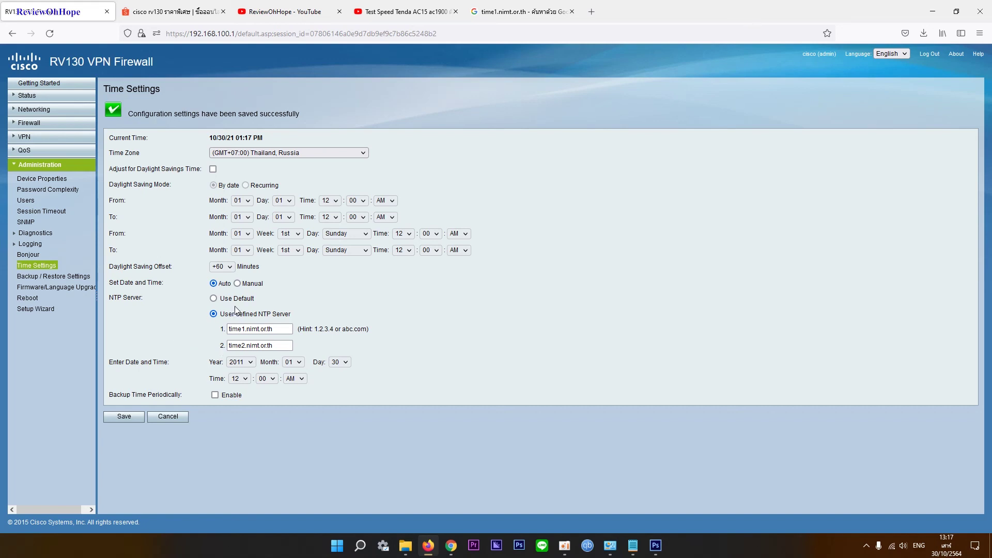
Review the Backup / Restore Settings, Firmware/Language Upgrade and Reboot pages
{"action": "left_click", "coordinate": [88, 277]}
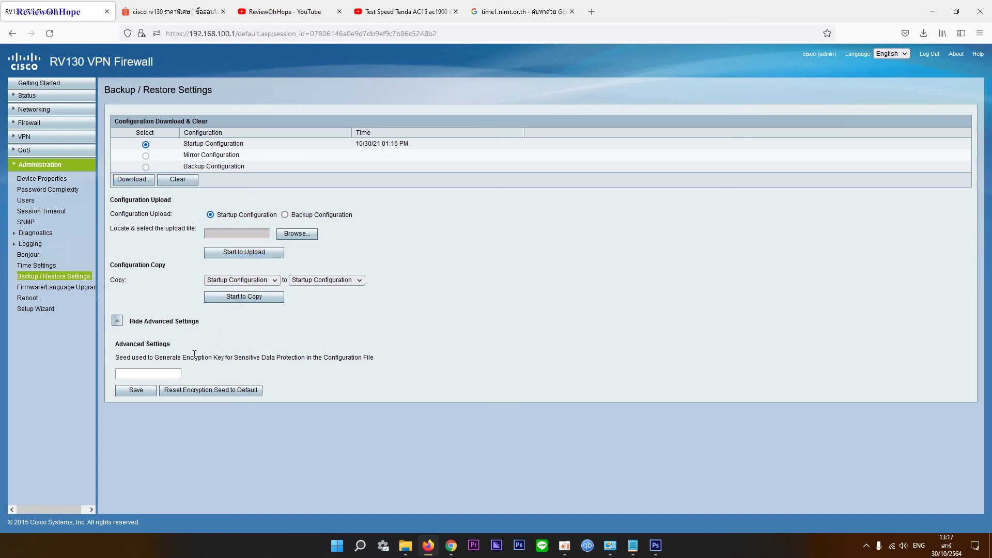
{"action": "left_click", "coordinate": [42, 288]}
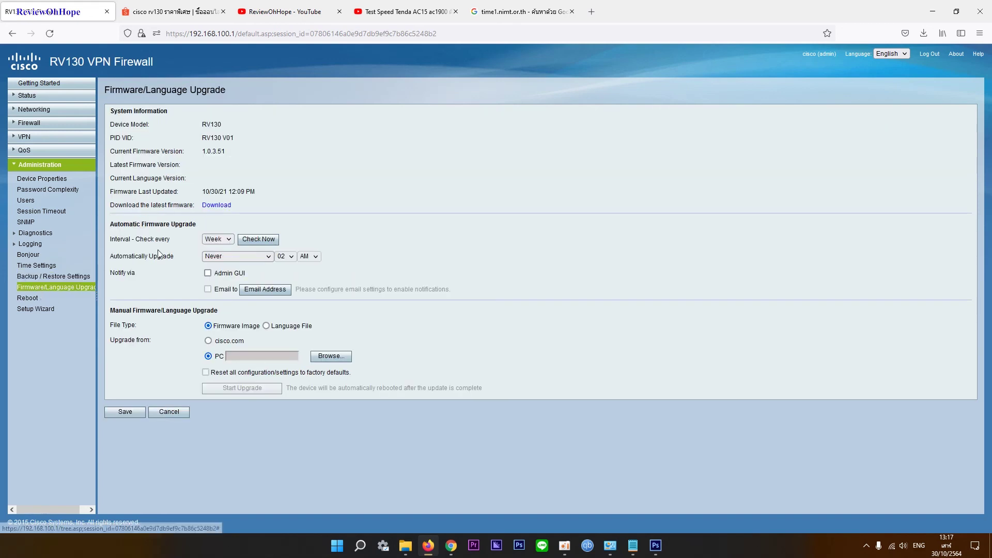
{"action": "left_click", "coordinate": [21, 299]}
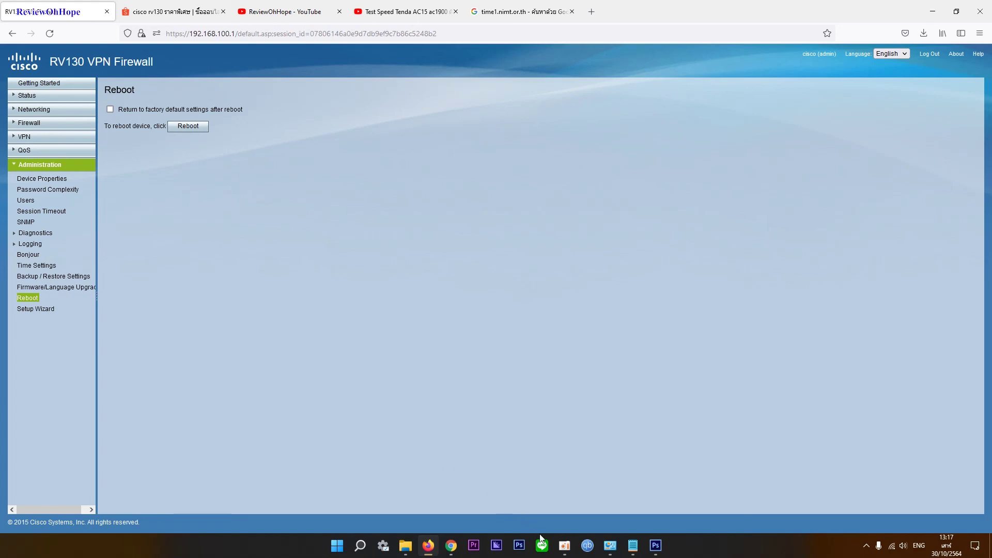
{"action": "left_click", "coordinate": [565, 545]}
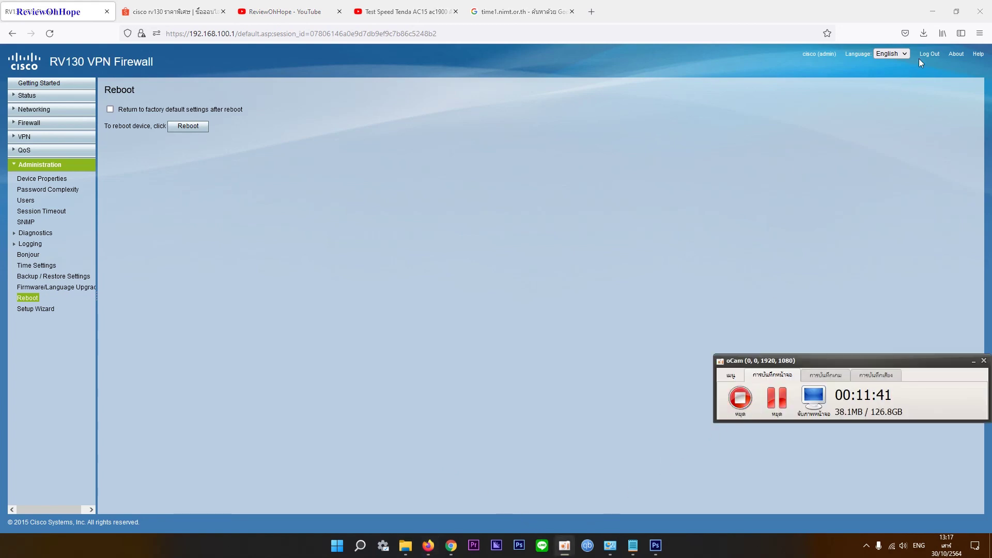